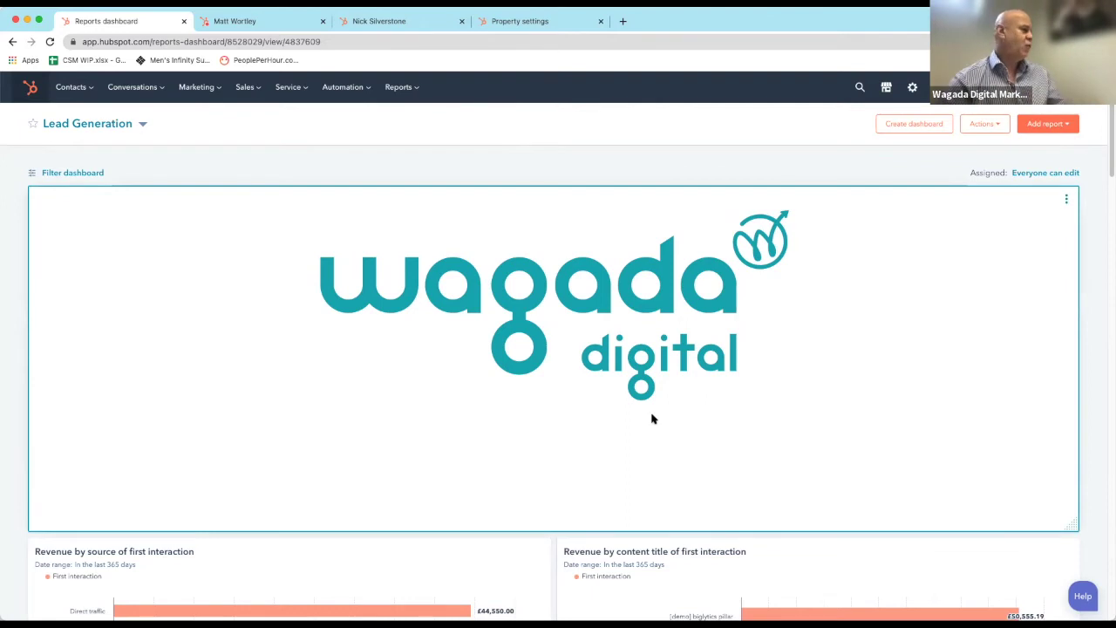
Scroll through the Lead Generation dashboard's reports.
scroll(179, 292, down, 1)
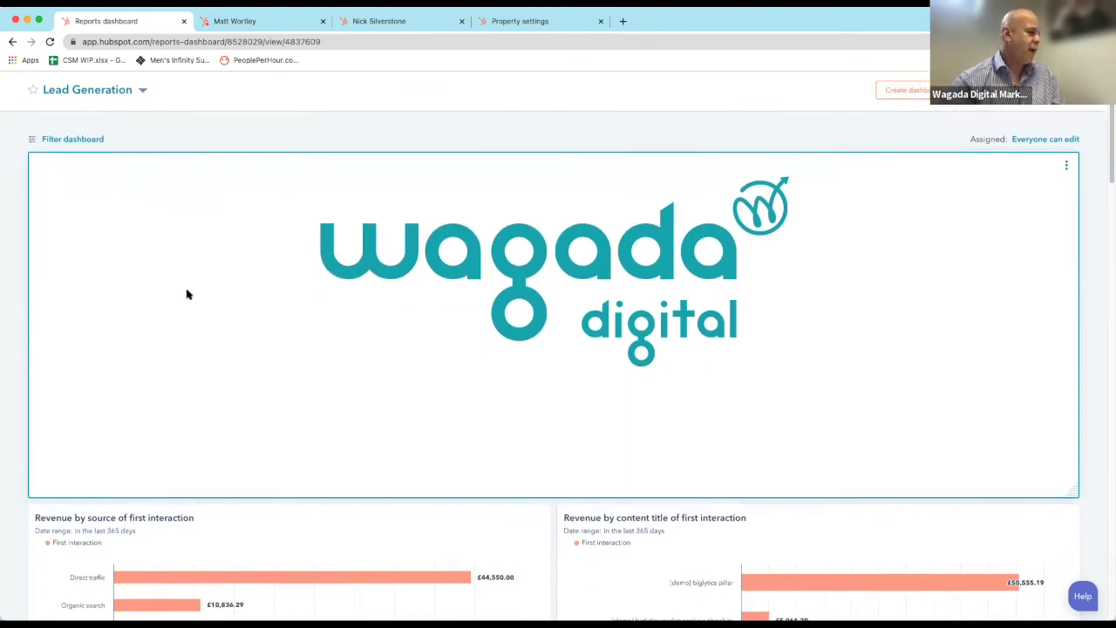
scroll(186, 294, down, 5)
scroll(301, 314, down, 1)
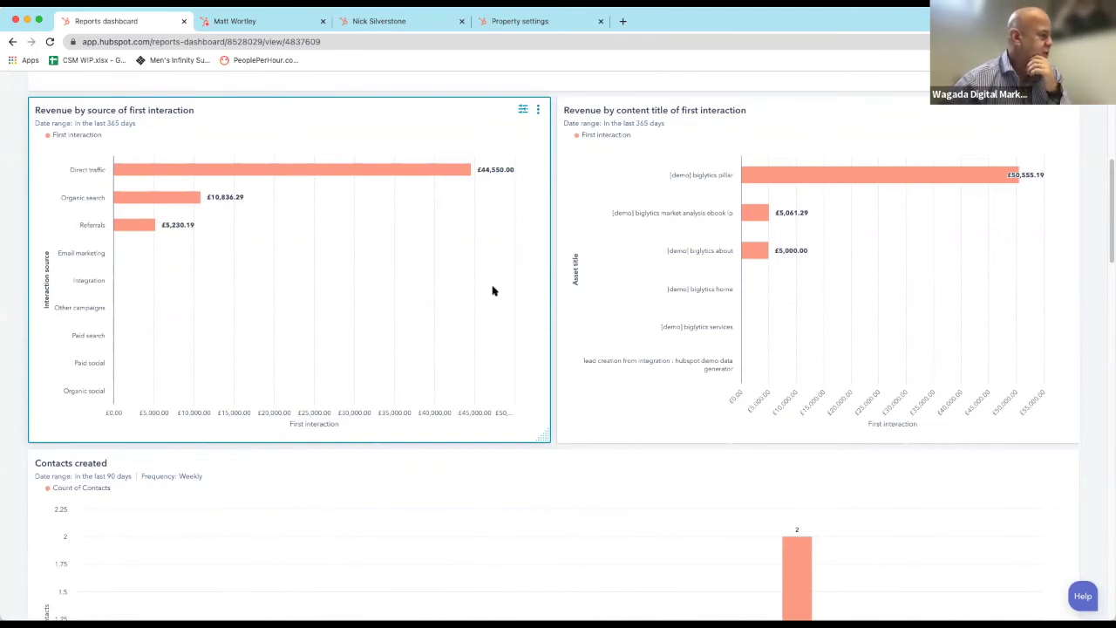
scroll(493, 290, down, 5)
scroll(493, 290, down, 4)
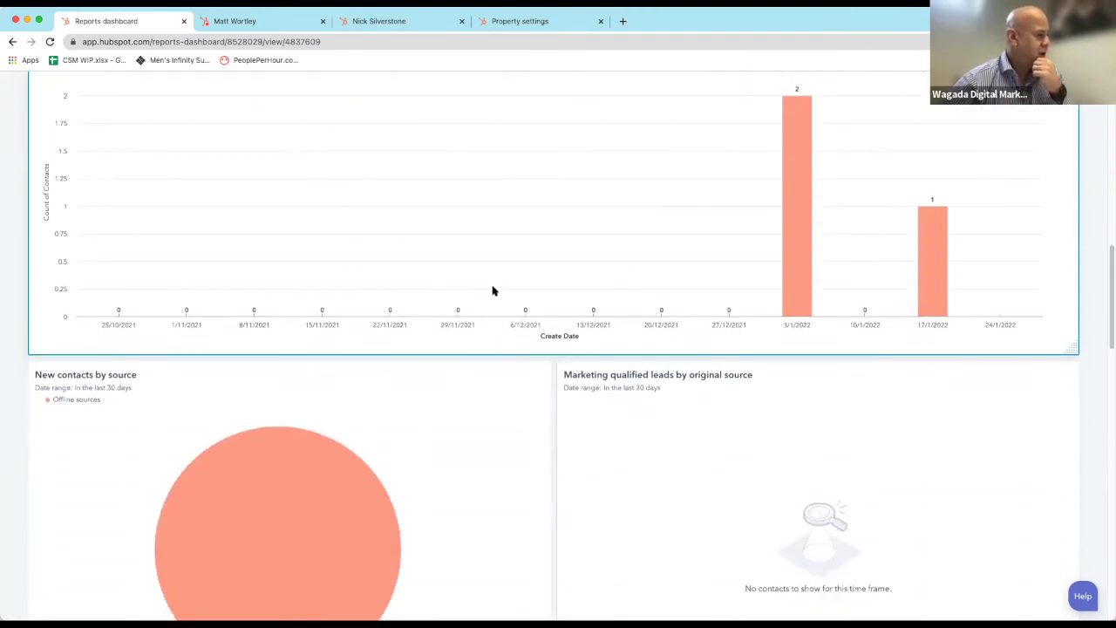
scroll(493, 291, up, 7)
scroll(493, 290, up, 6)
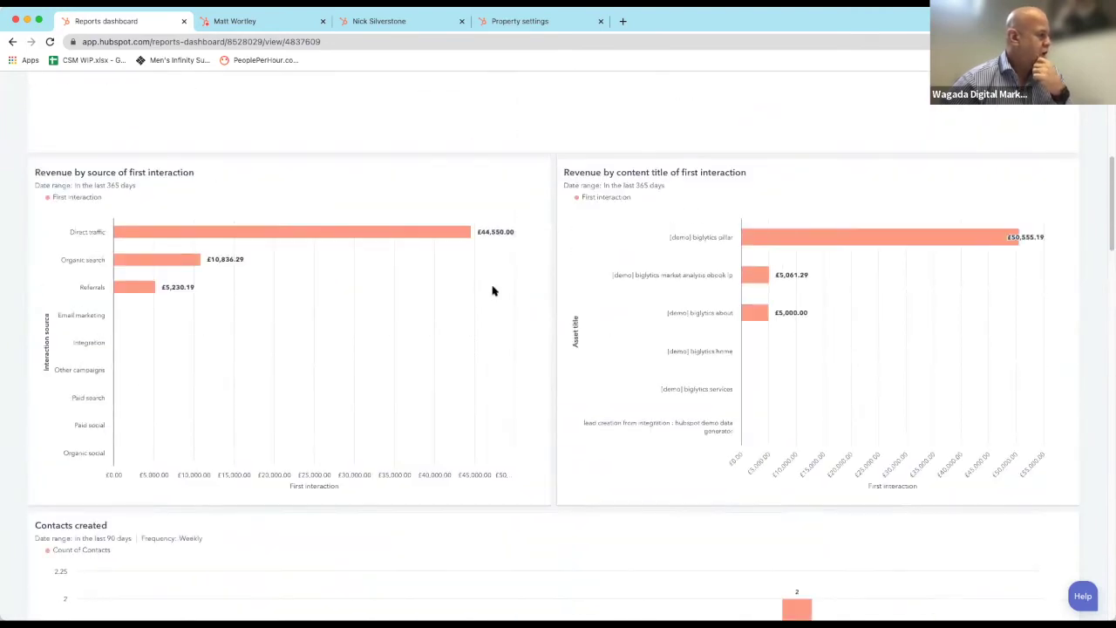
scroll(493, 290, down, 4)
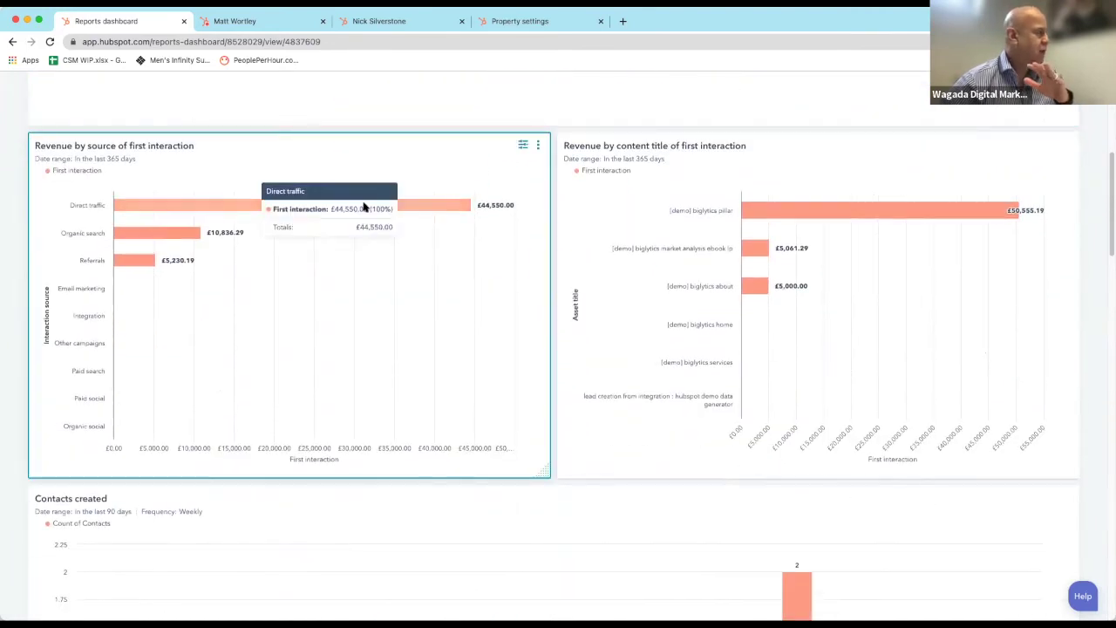
scroll(314, 221, up, 6)
Switch to the Sales Manager dashboard and look over its deal leaderboard and open deals.
click(83, 125)
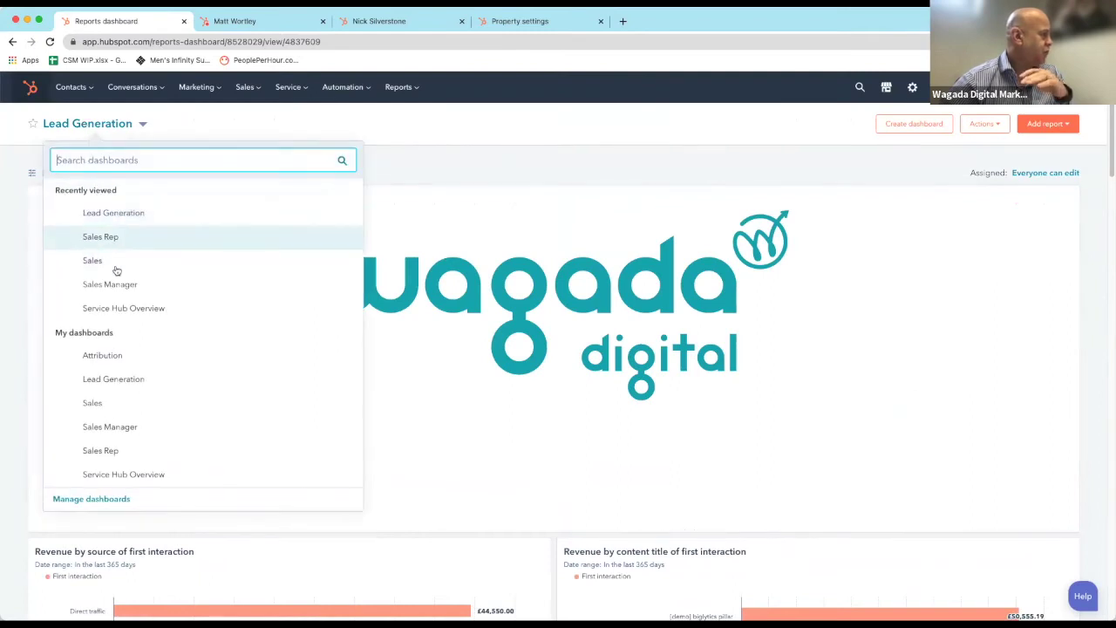
click(144, 293)
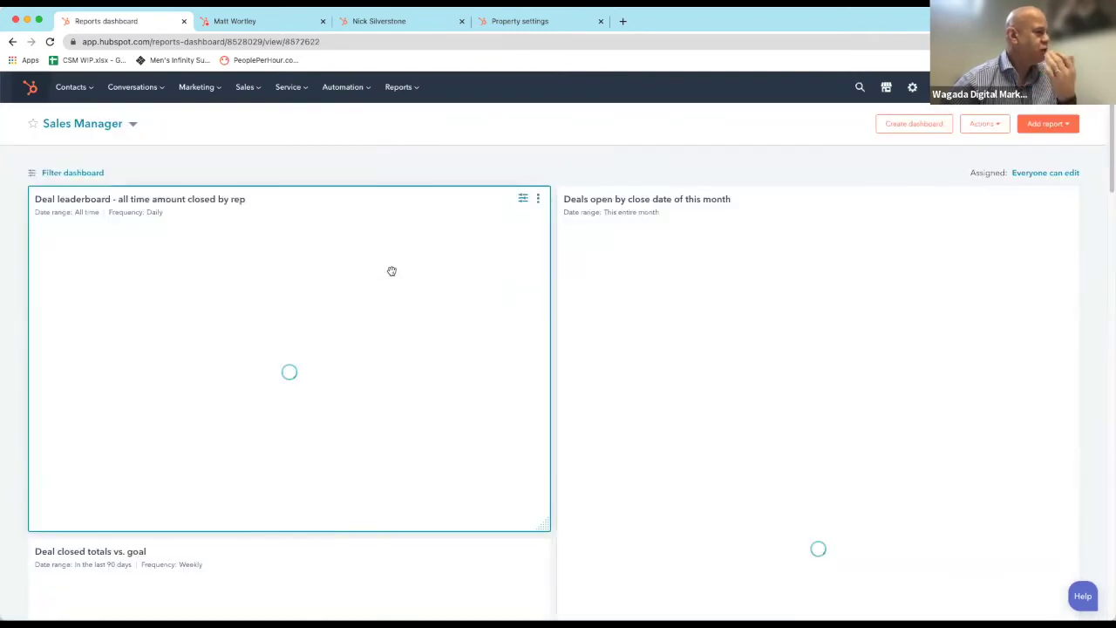
scroll(392, 271, down, 5)
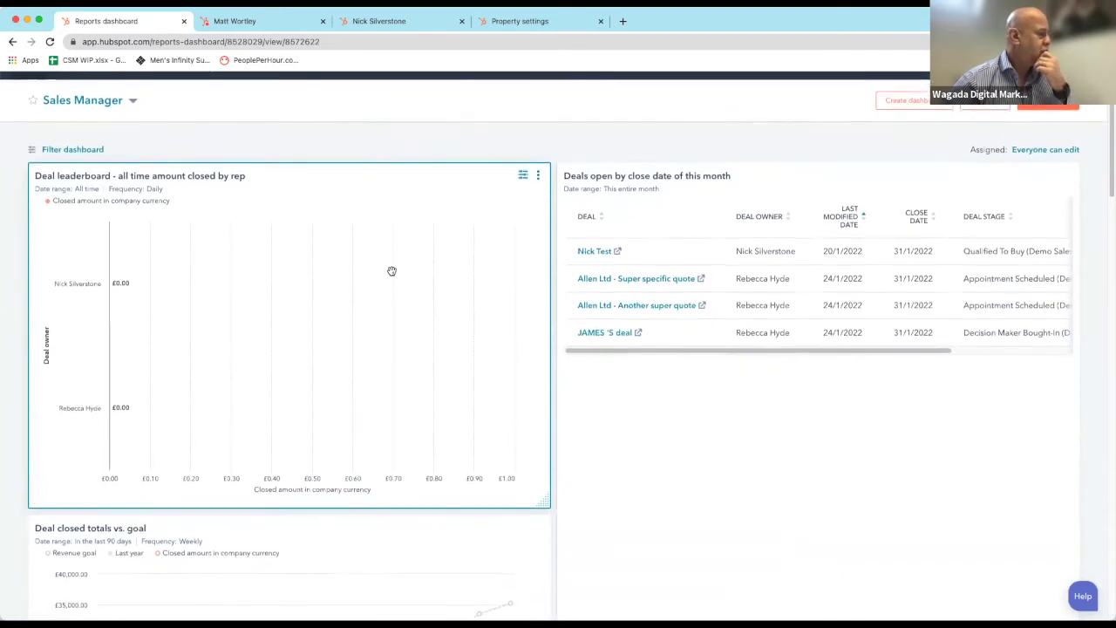
scroll(391, 271, up, 5)
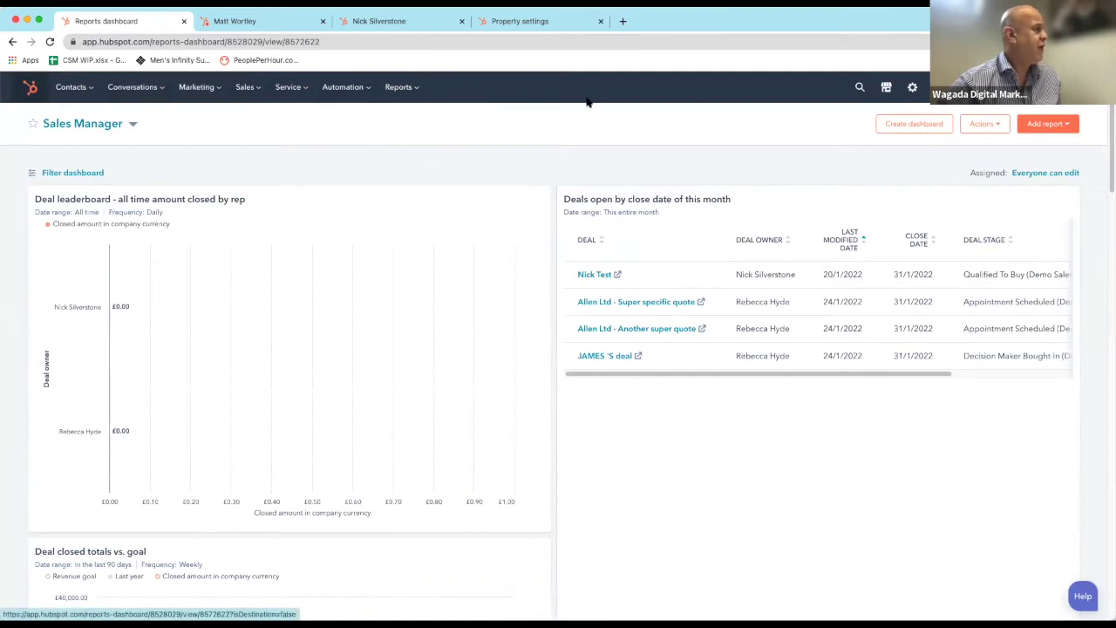
Show the Contacts, Conversations, Marketing and Sales menus, ending on Deals, Forecast and Quotes.
click(73, 98)
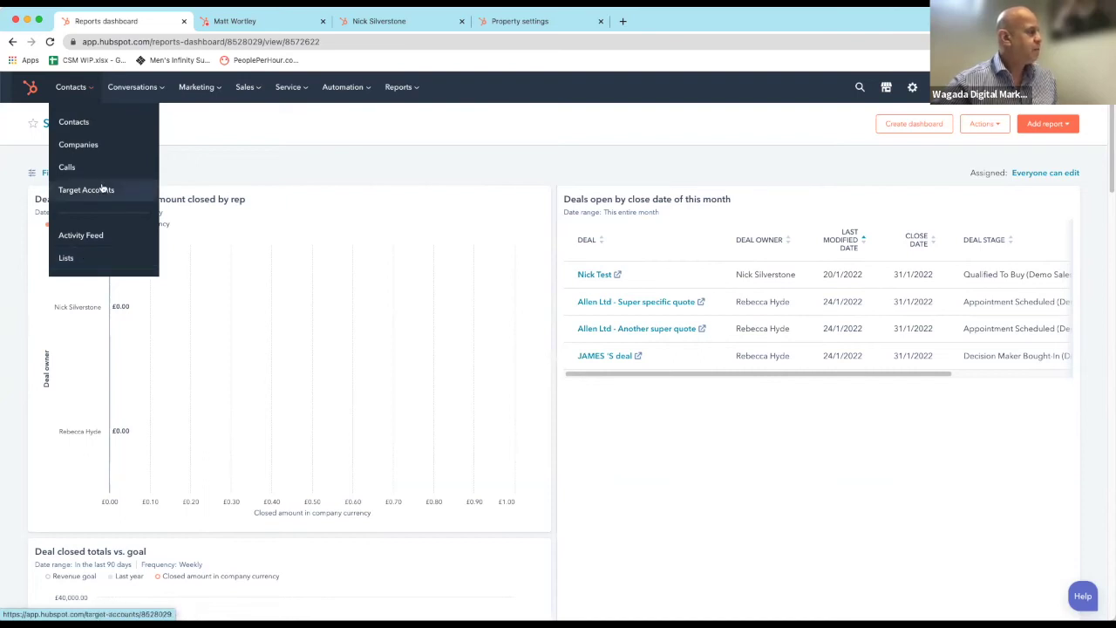
mouse_move(124, 93)
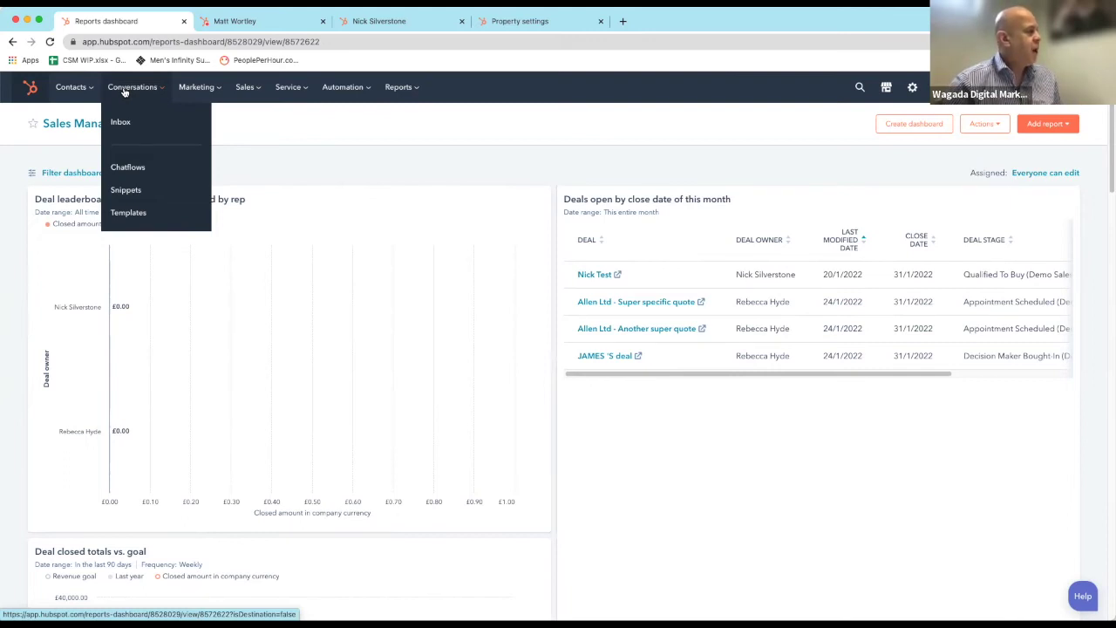
mouse_move(184, 92)
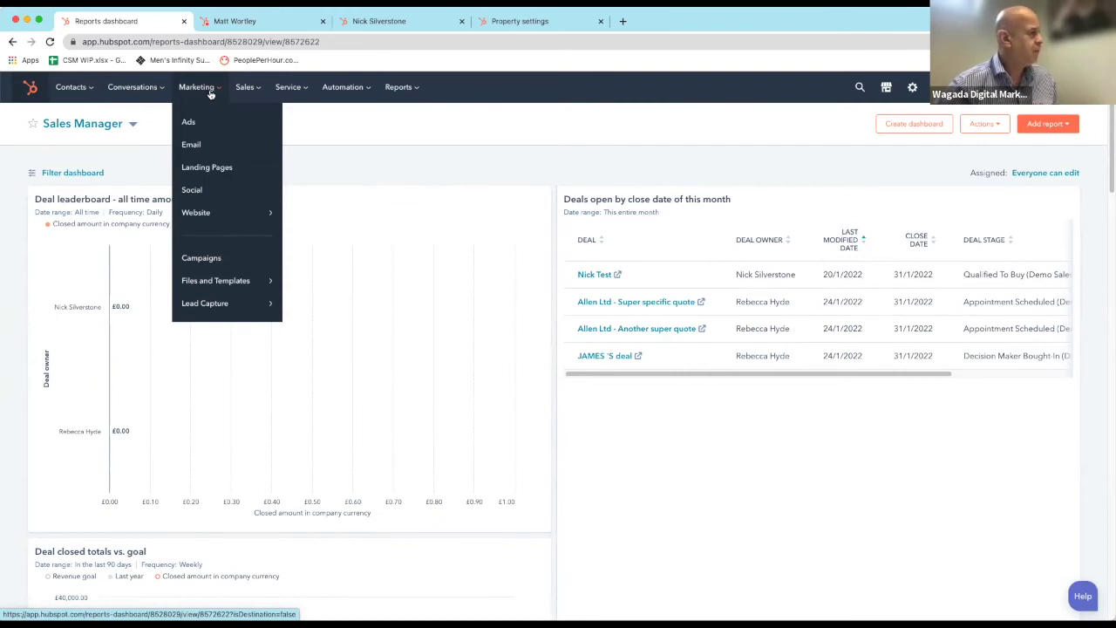
mouse_move(244, 93)
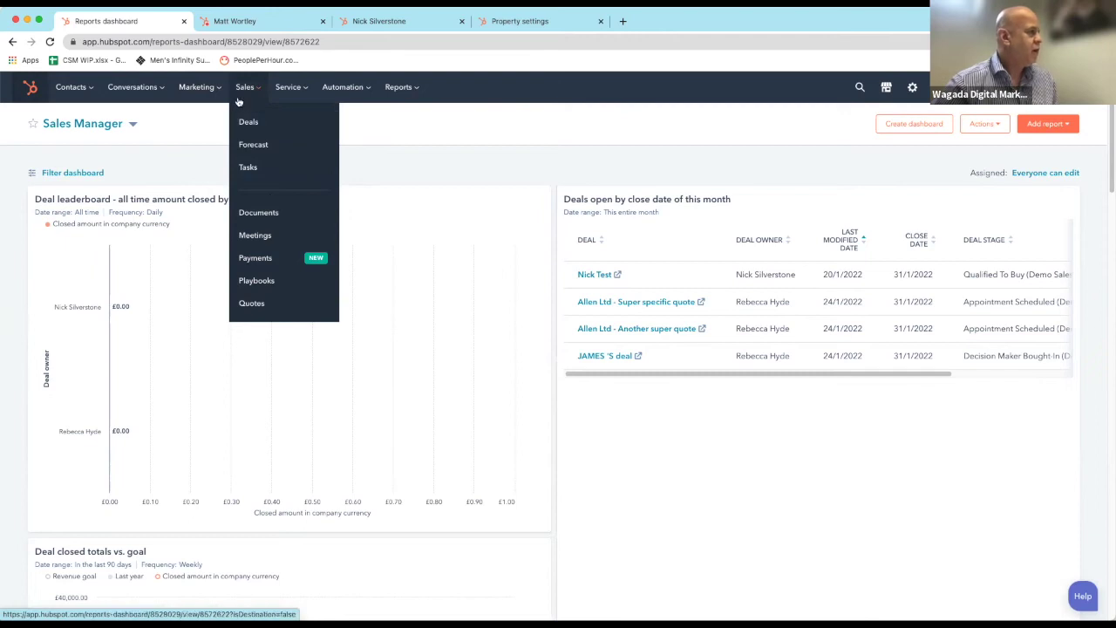
Look over the Automation, Service and Reports menus, then open the full 534-record Contacts list.
mouse_move(332, 87)
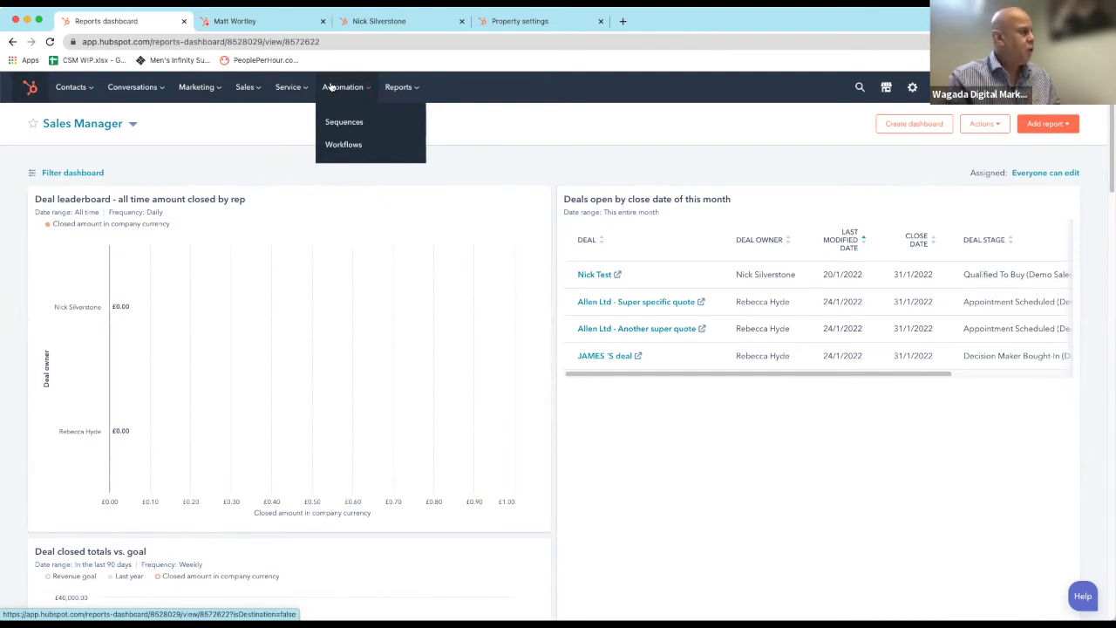
mouse_move(298, 91)
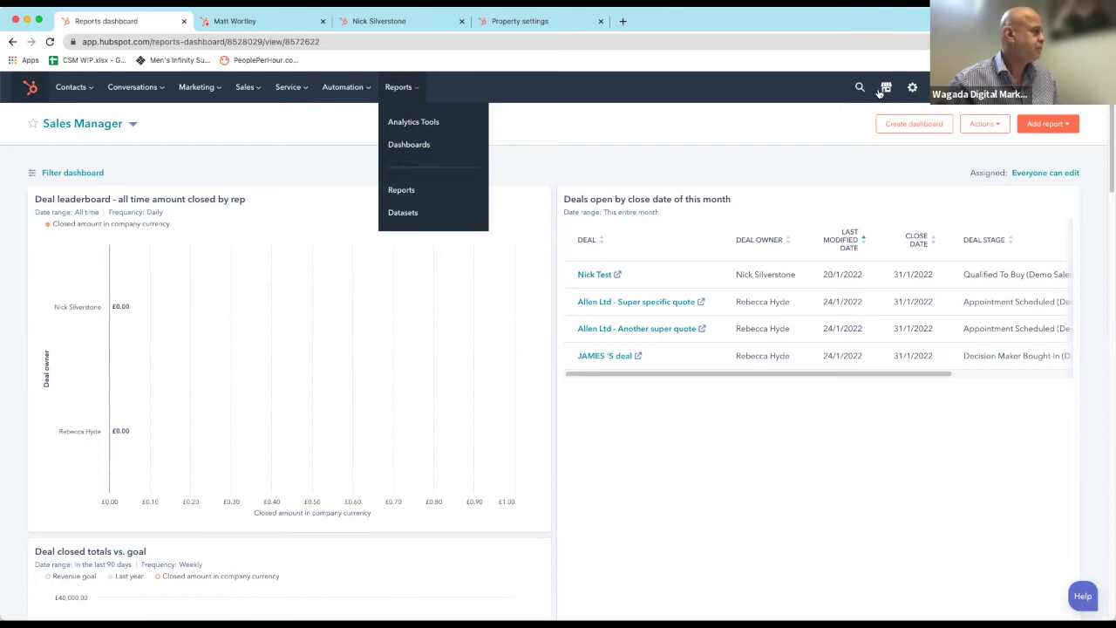
click(673, 149)
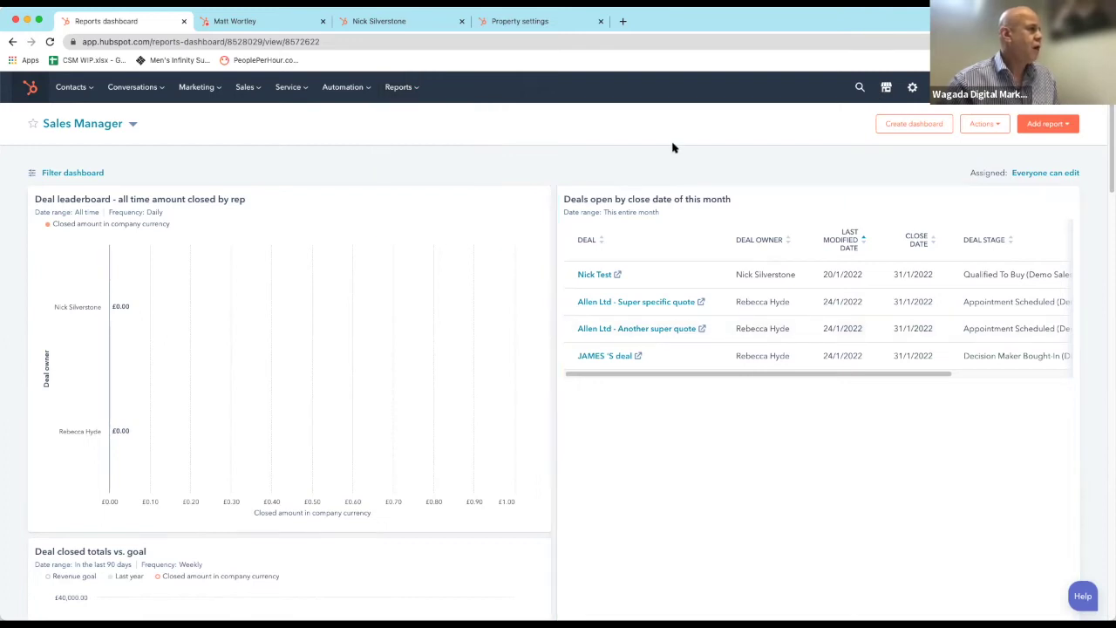
click(84, 82)
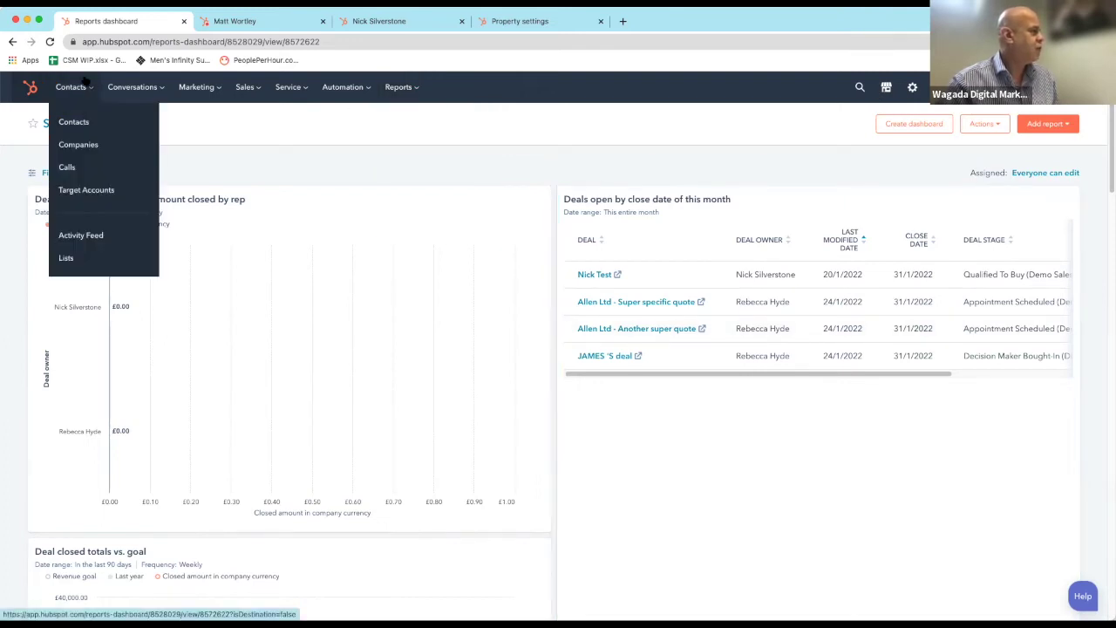
click(77, 123)
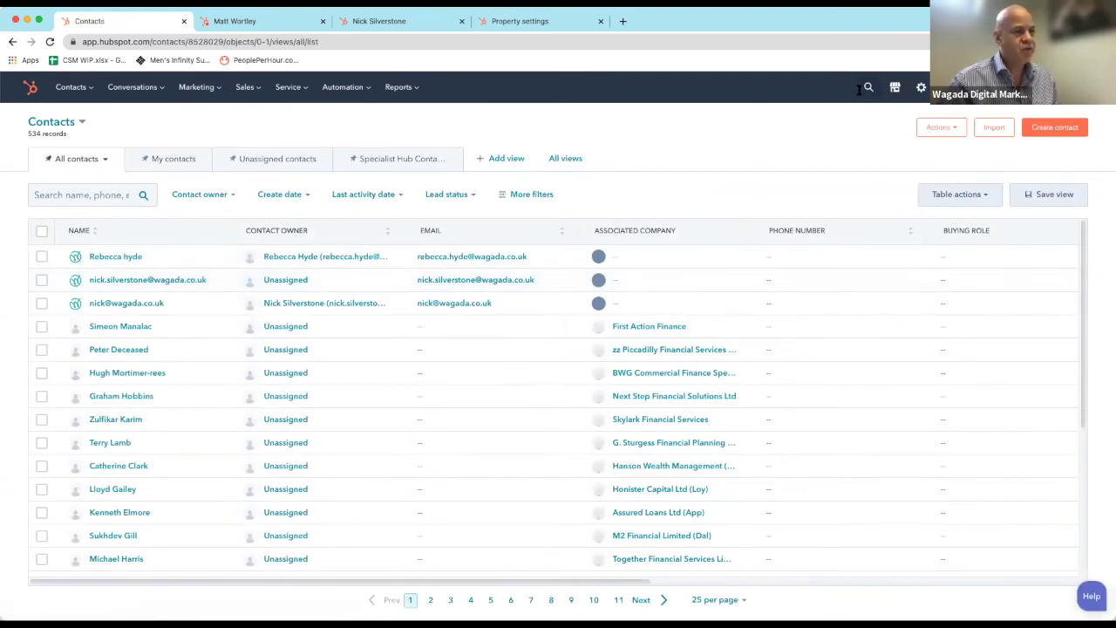
Filter the contacts list by one contact owner, narrowing it to 7 records.
click(57, 197)
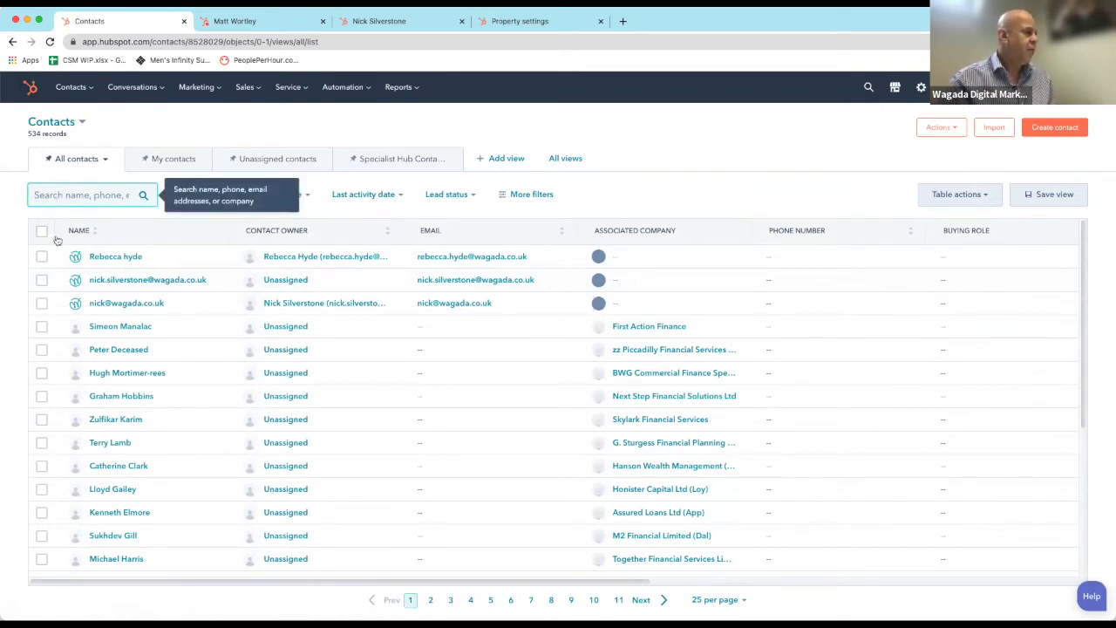
scroll(342, 352, down, 2)
scroll(342, 352, down, 4)
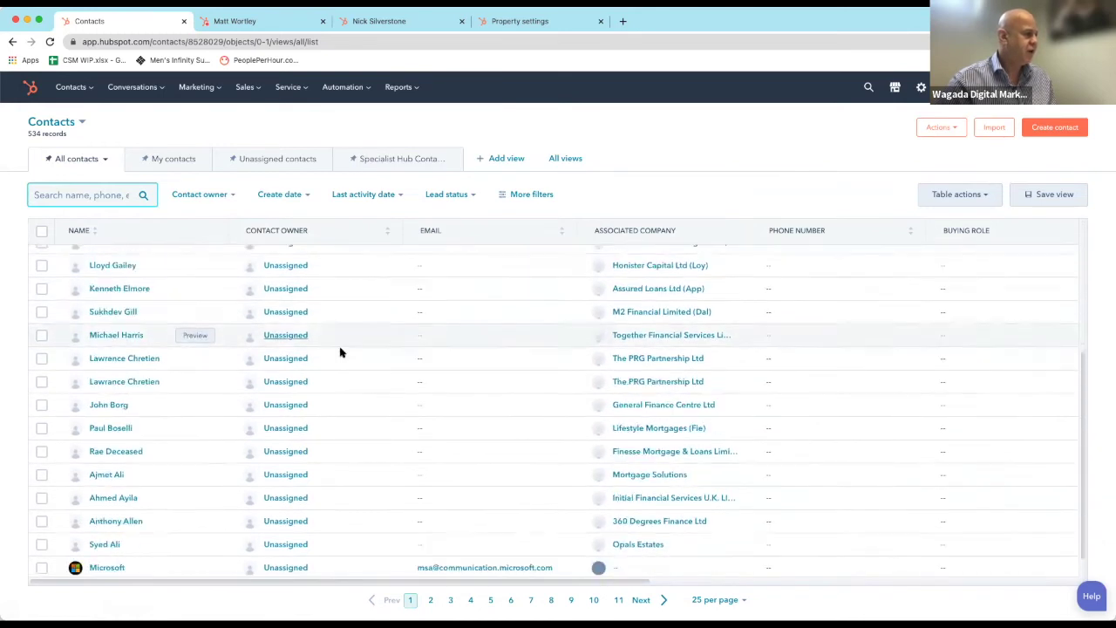
click(200, 196)
scroll(170, 341, down, 2)
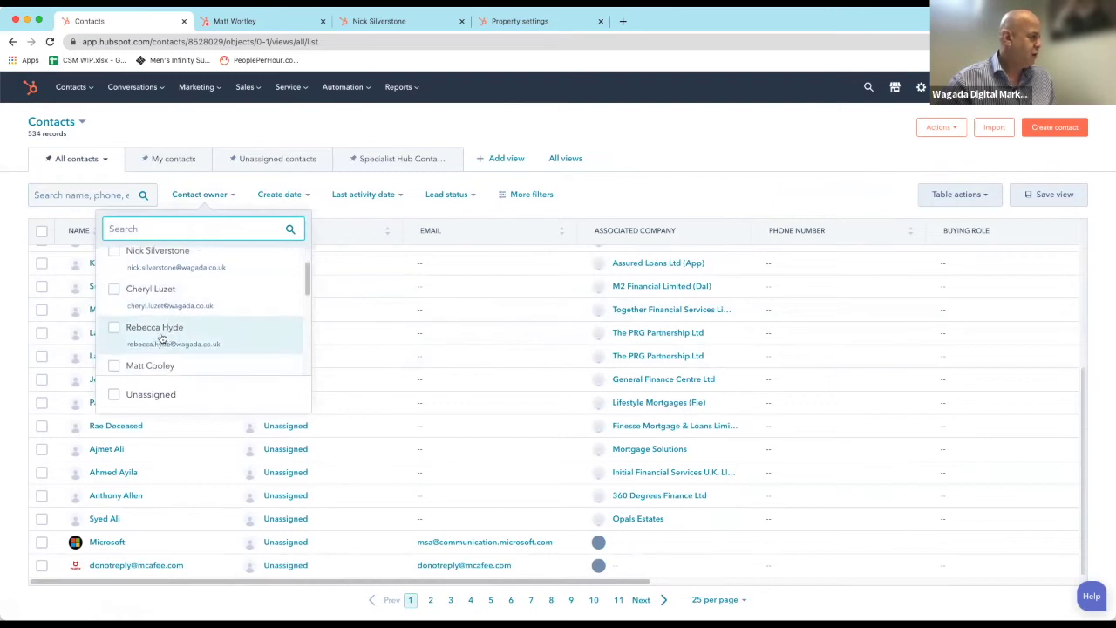
click(161, 338)
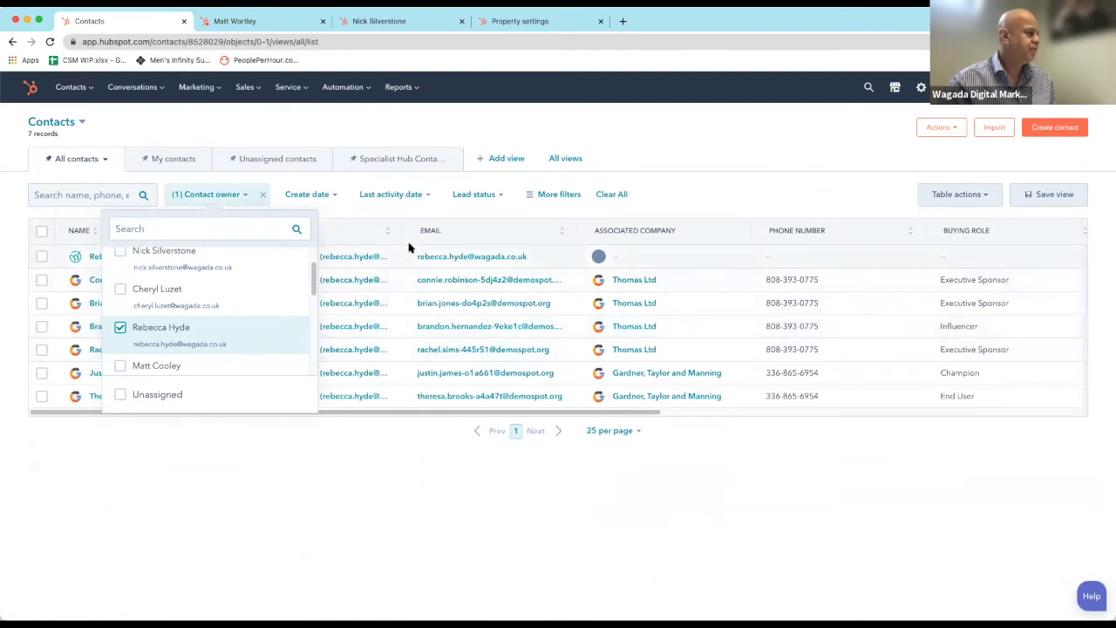
click(730, 161)
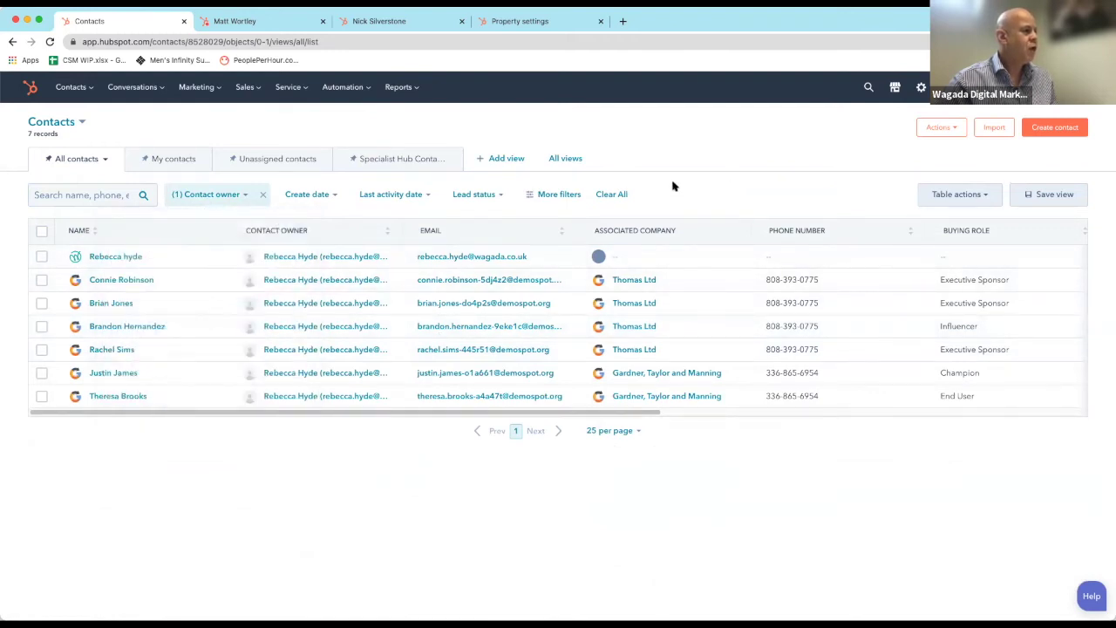
Try the Connected and Attempted to contact lead status filters, then clear them both.
click(497, 203)
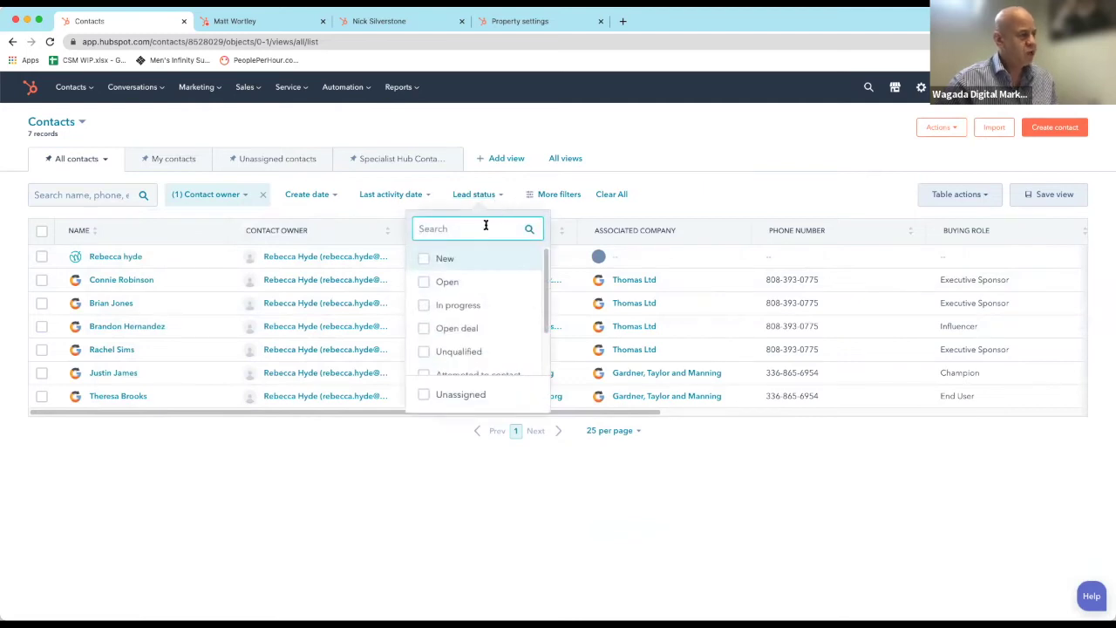
scroll(498, 326, down, 2)
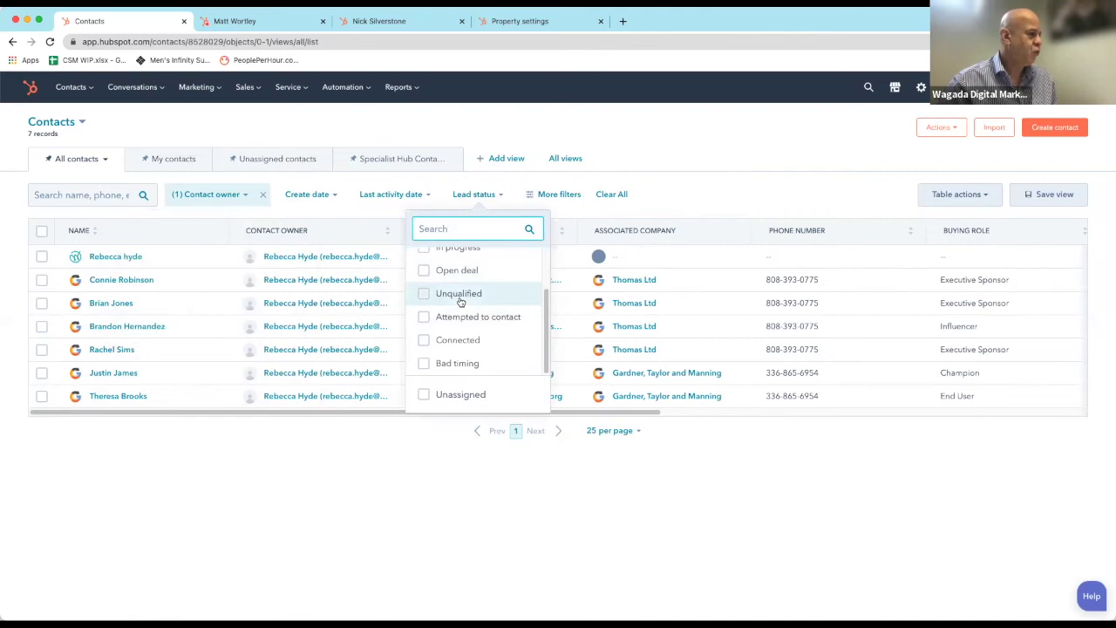
click(465, 342)
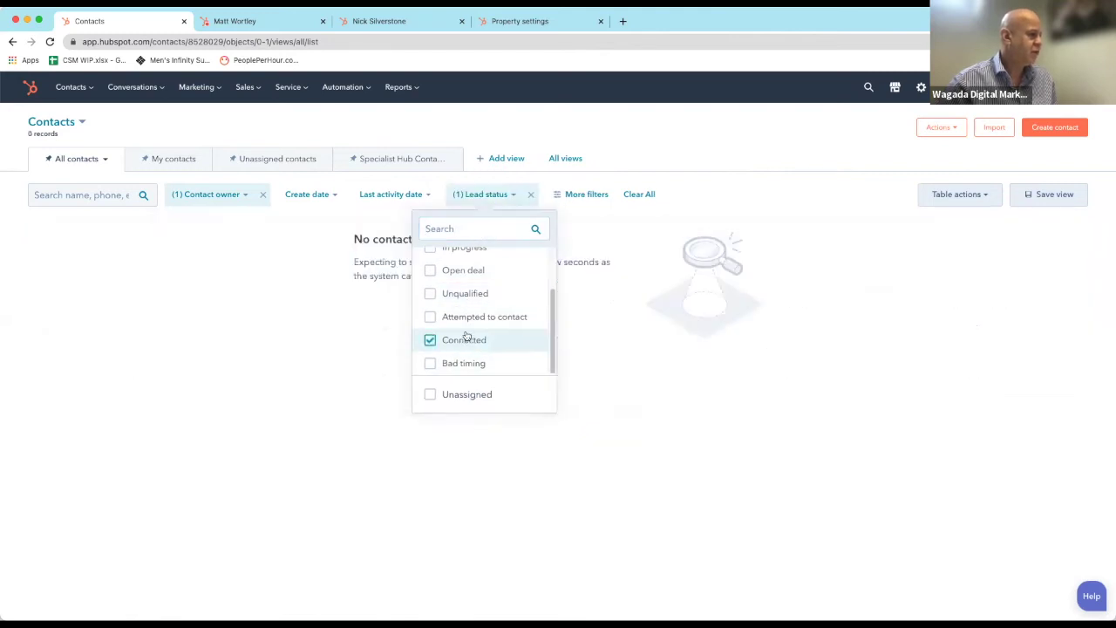
click(430, 341)
click(430, 320)
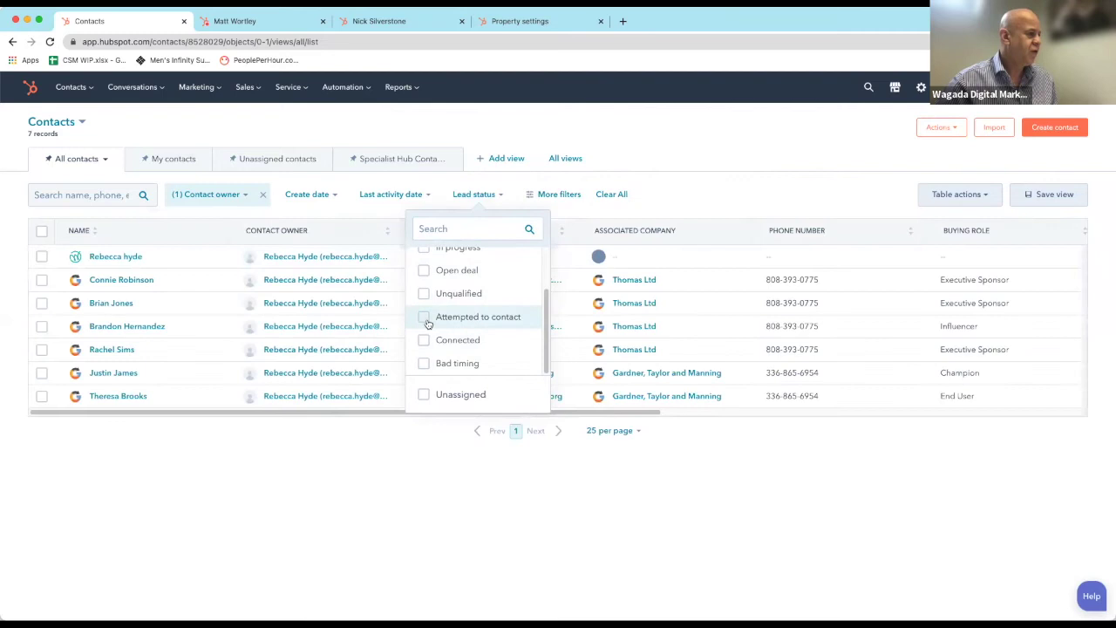
click(430, 319)
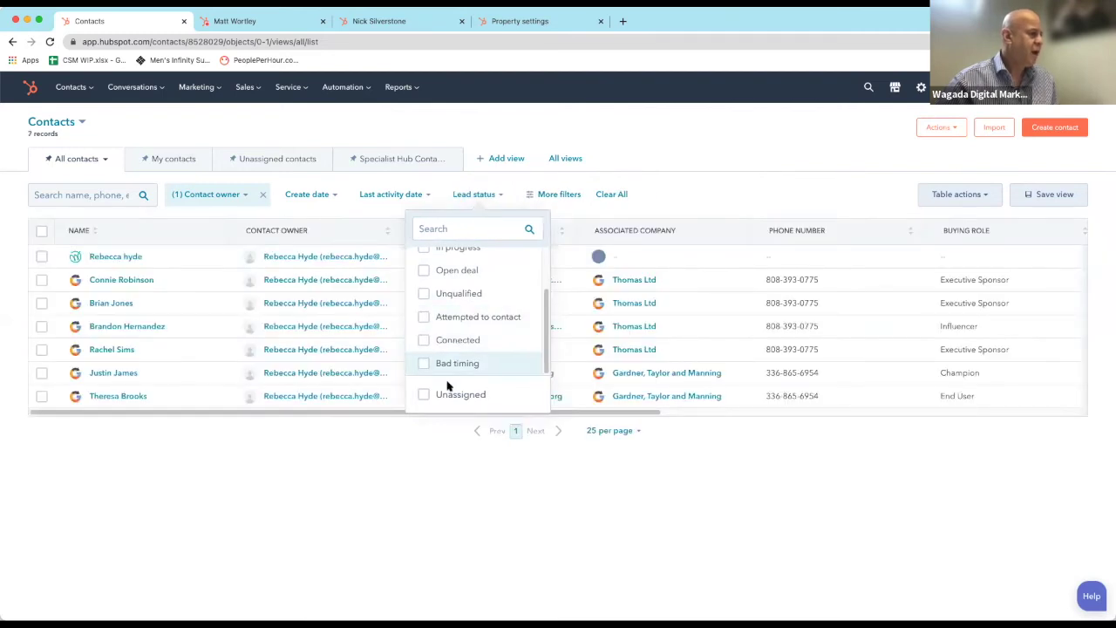
scroll(482, 318, up, 2)
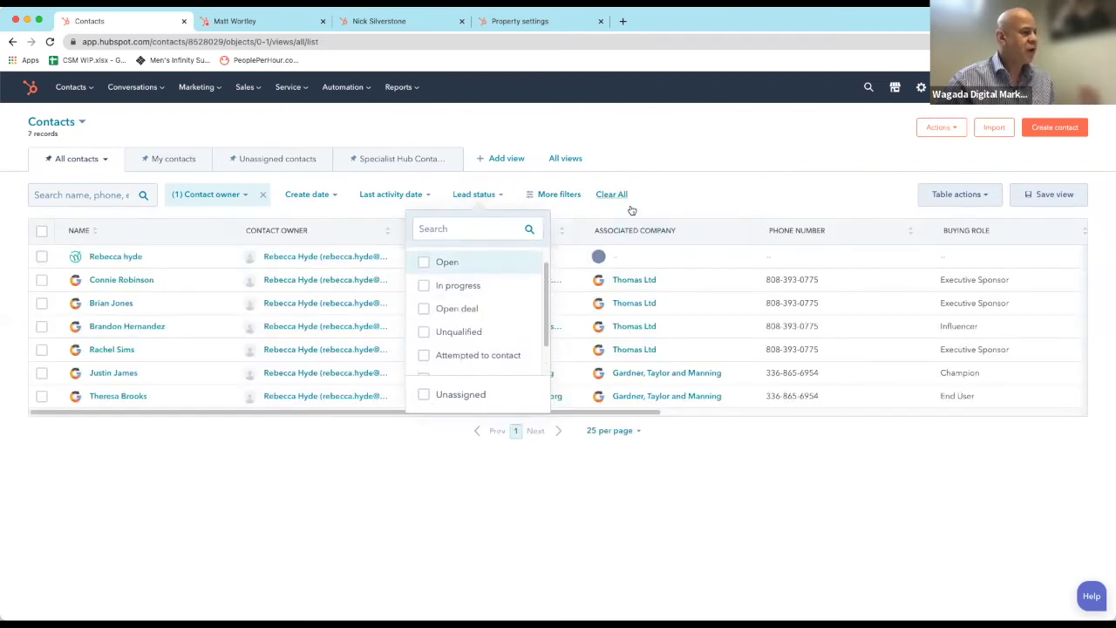
click(676, 186)
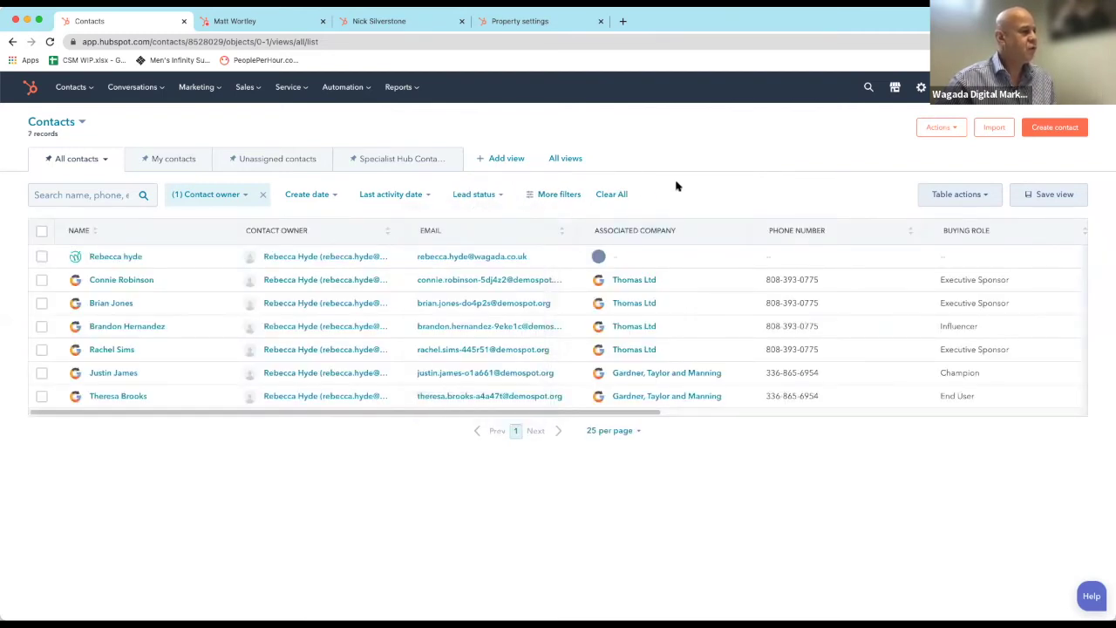
Browse the contact properties list for an extra filter condition, then close the filters panel.
click(551, 202)
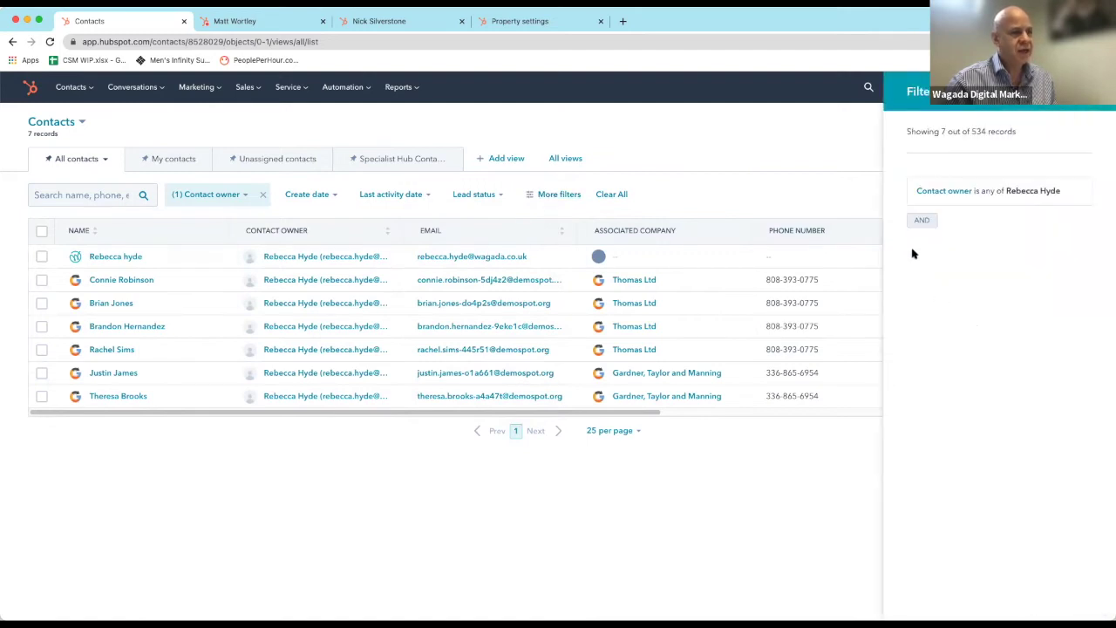
click(922, 221)
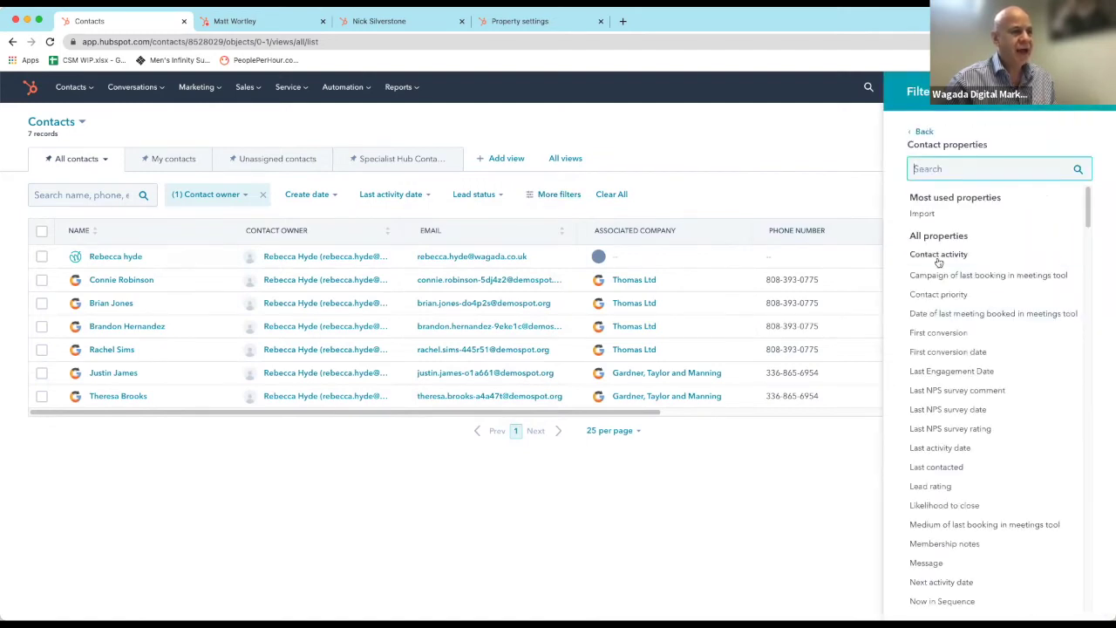
scroll(951, 319, down, 2)
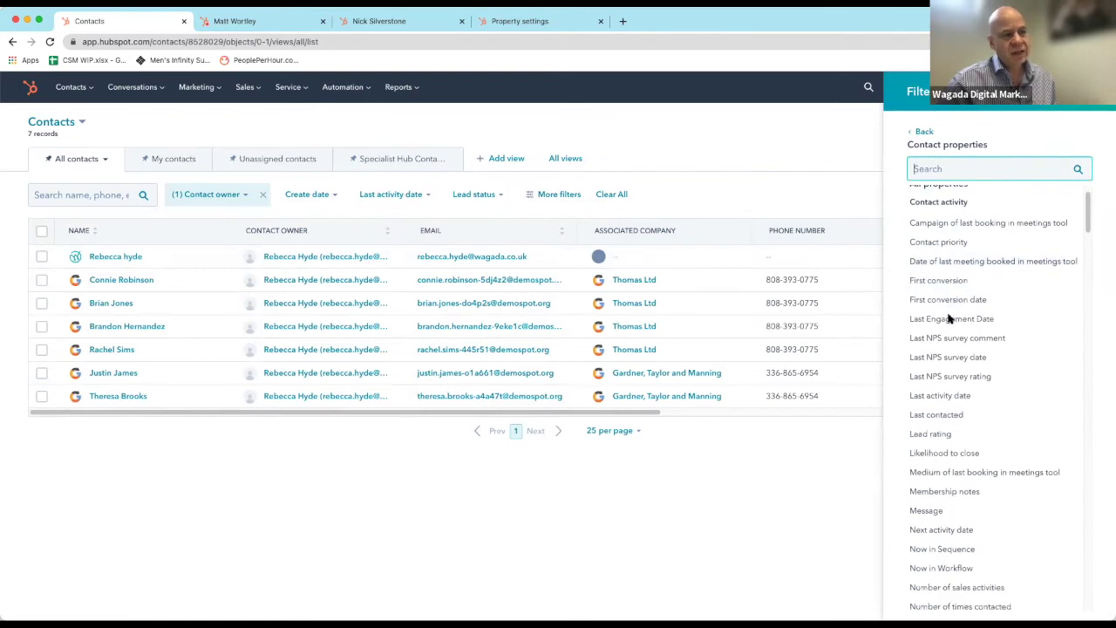
scroll(951, 319, down, 1)
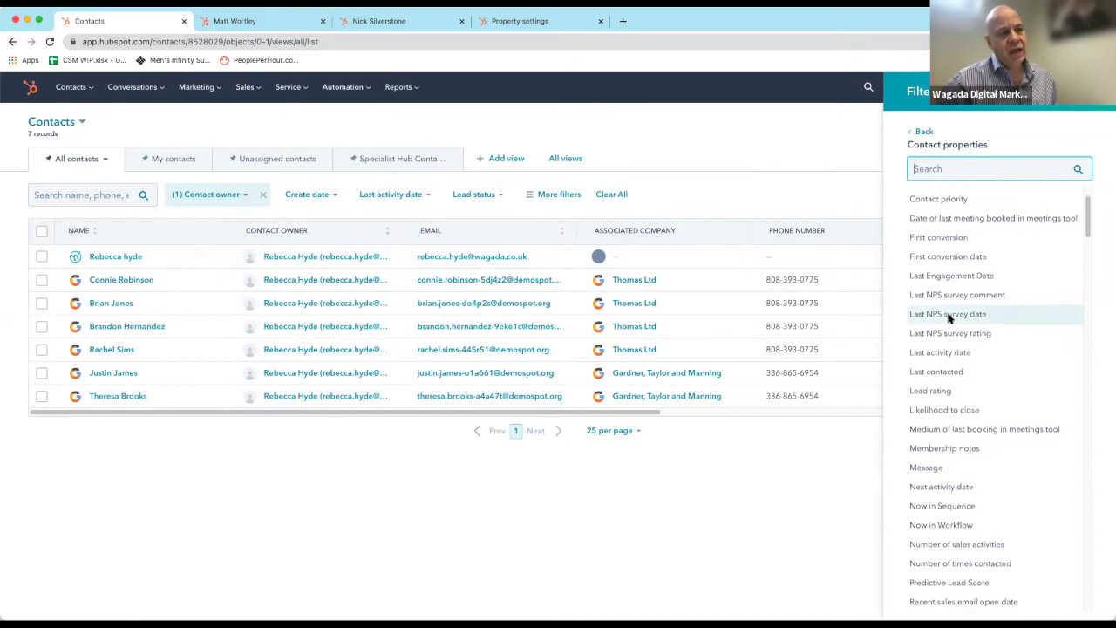
scroll(951, 319, down, 3)
scroll(951, 319, down, 6)
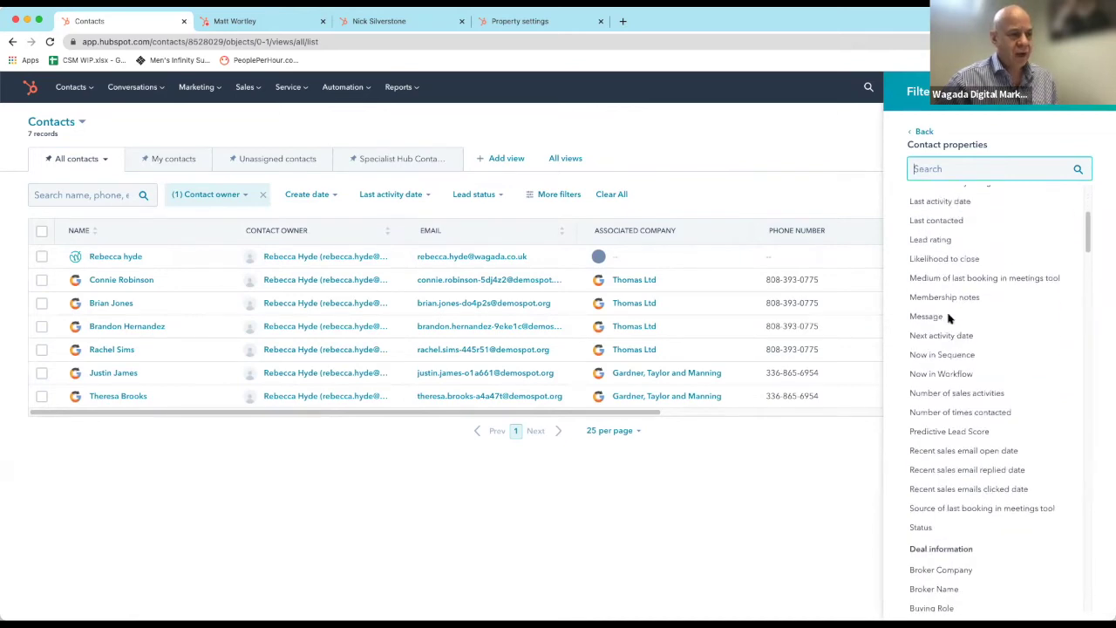
scroll(950, 319, down, 8)
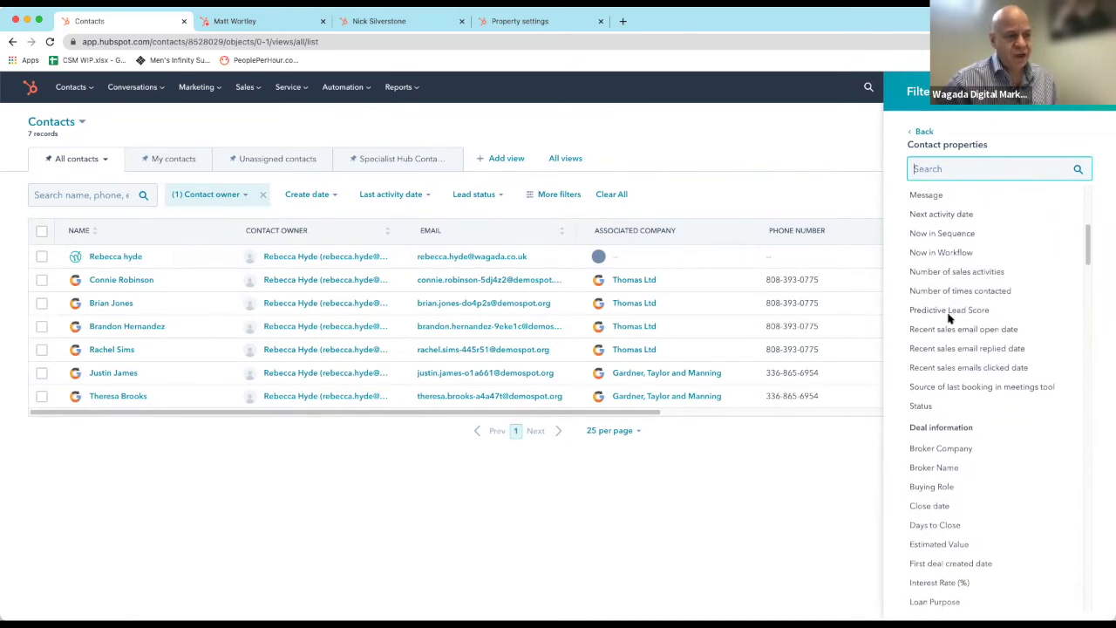
scroll(950, 319, up, 9)
scroll(950, 319, up, 12)
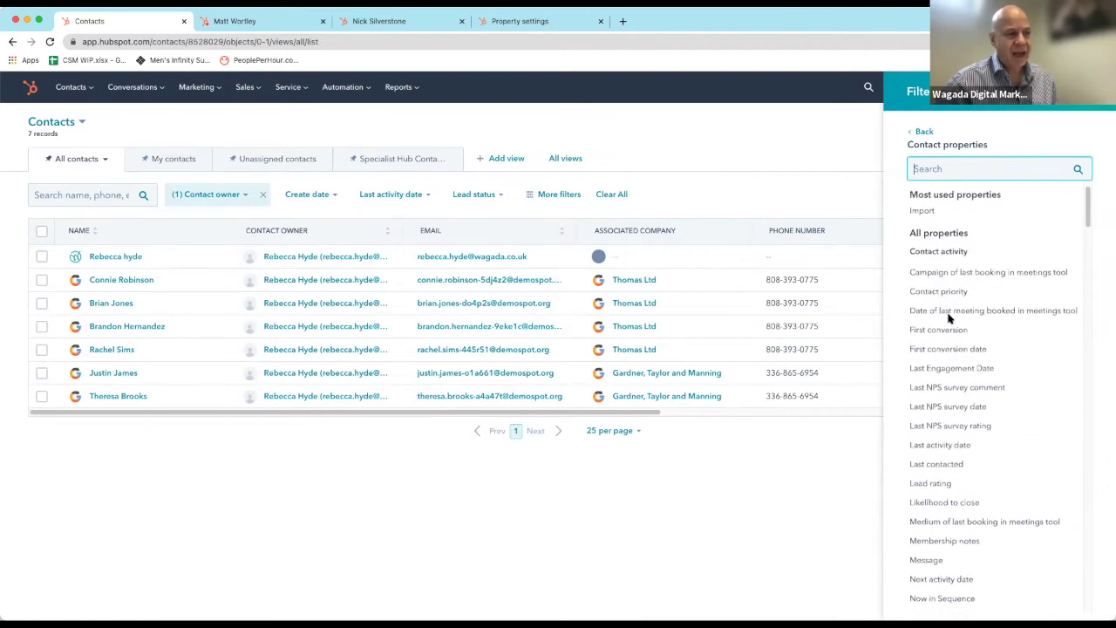
scroll(951, 320, down, 20)
scroll(950, 319, down, 6)
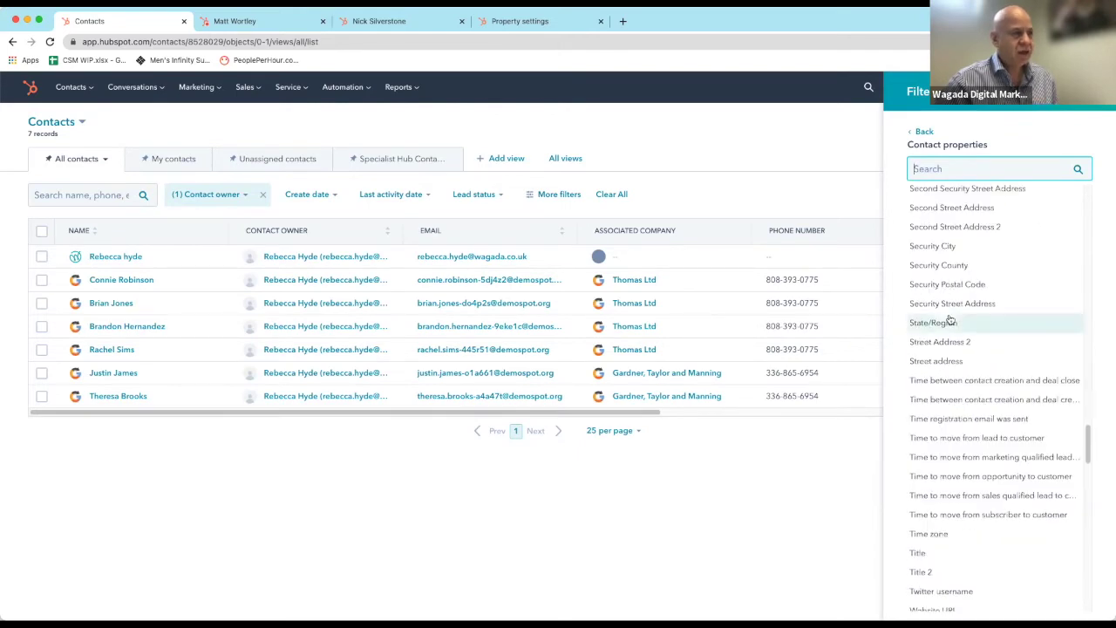
click(853, 228)
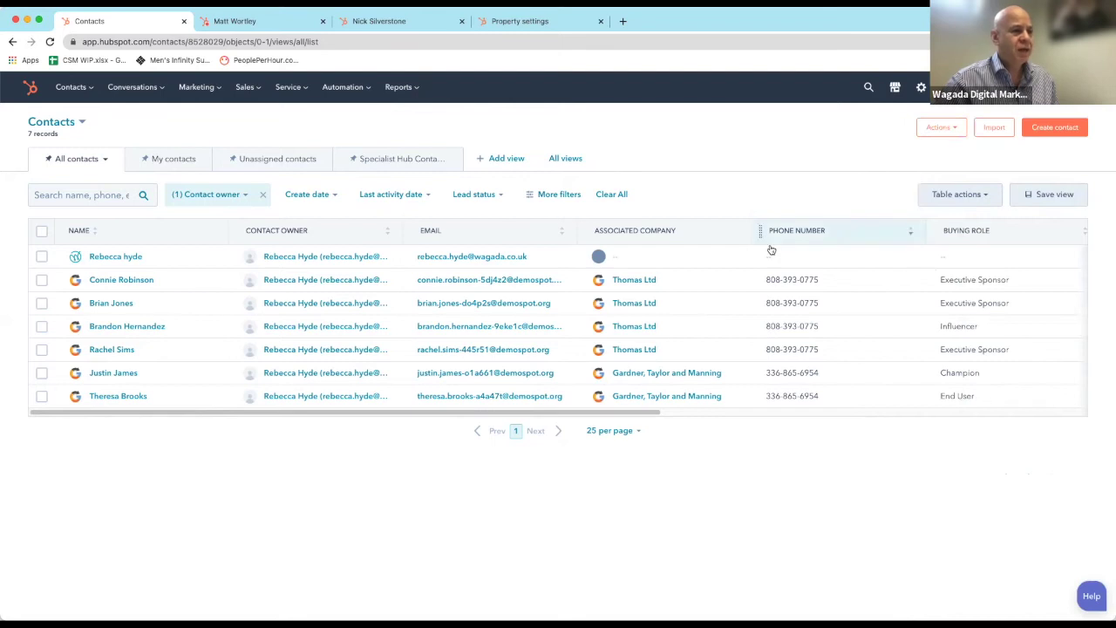
Scroll the contacts table sideways, then switch to the My contacts view of 36 records.
drag(520, 411, 632, 412)
scroll(735, 428, right, 5)
scroll(693, 406, left, 5)
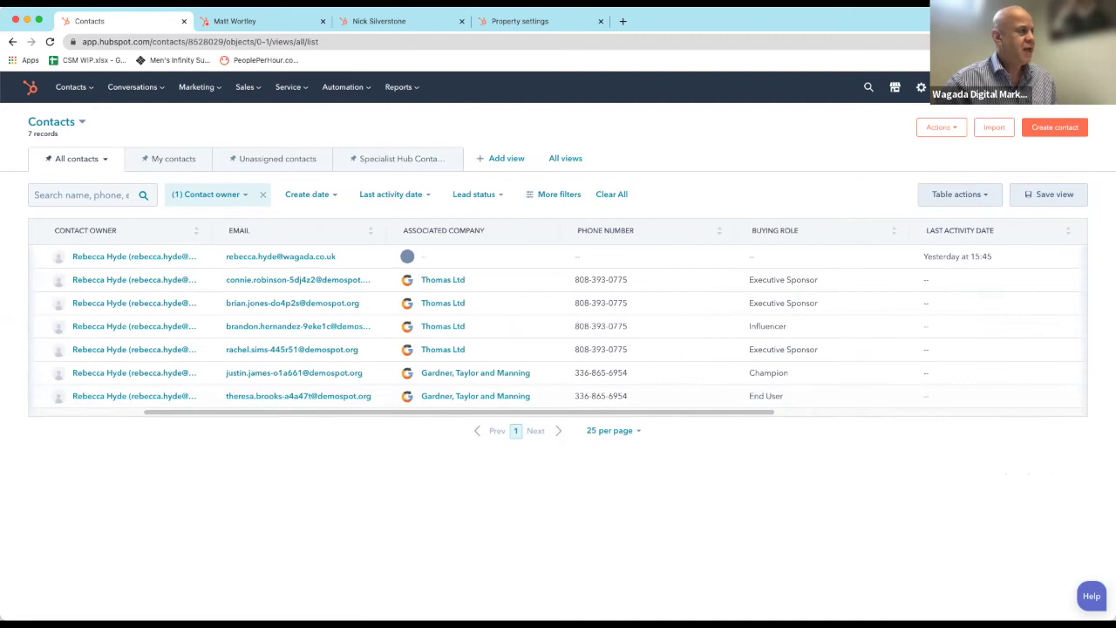
click(176, 169)
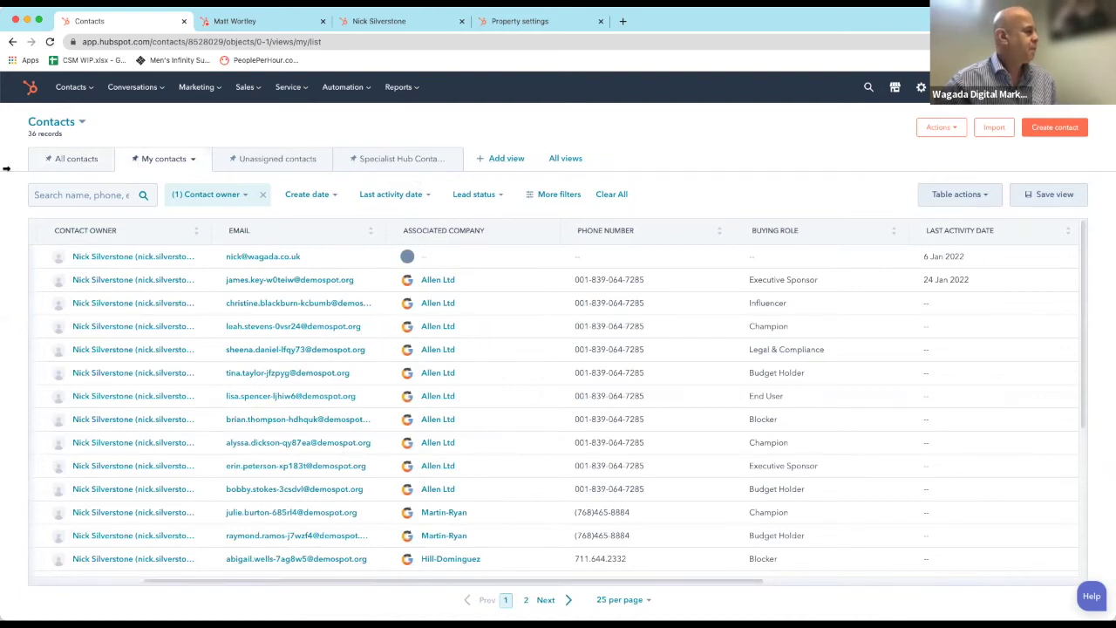
Search contacts by a first name with the Me owner filter removed, then open the Allen Ltd contact.
click(62, 193)
text(jame)
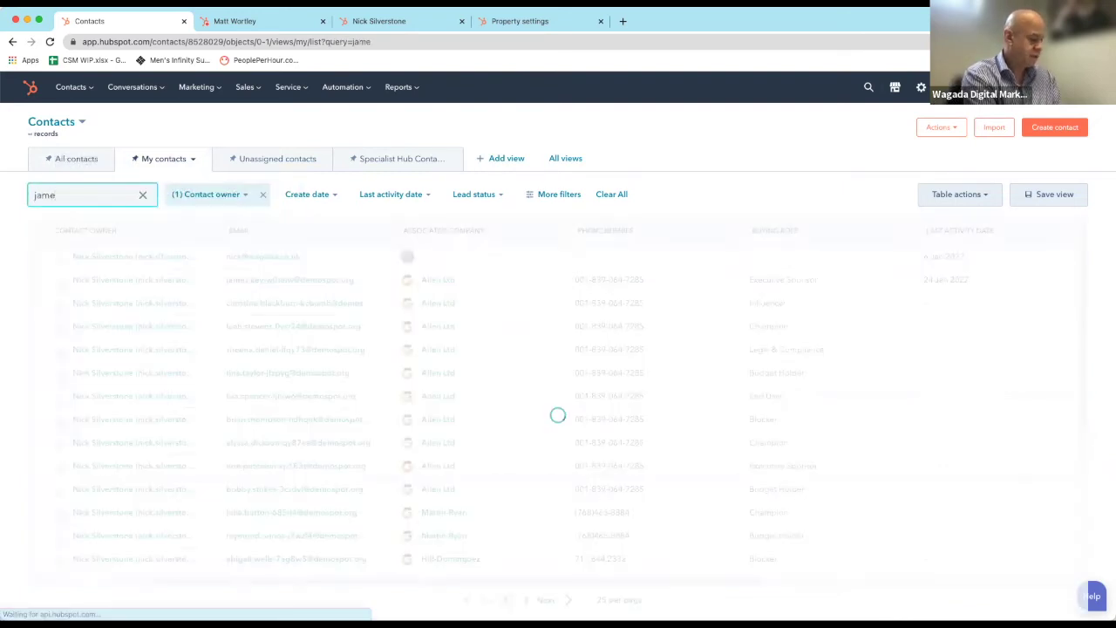
text(s)
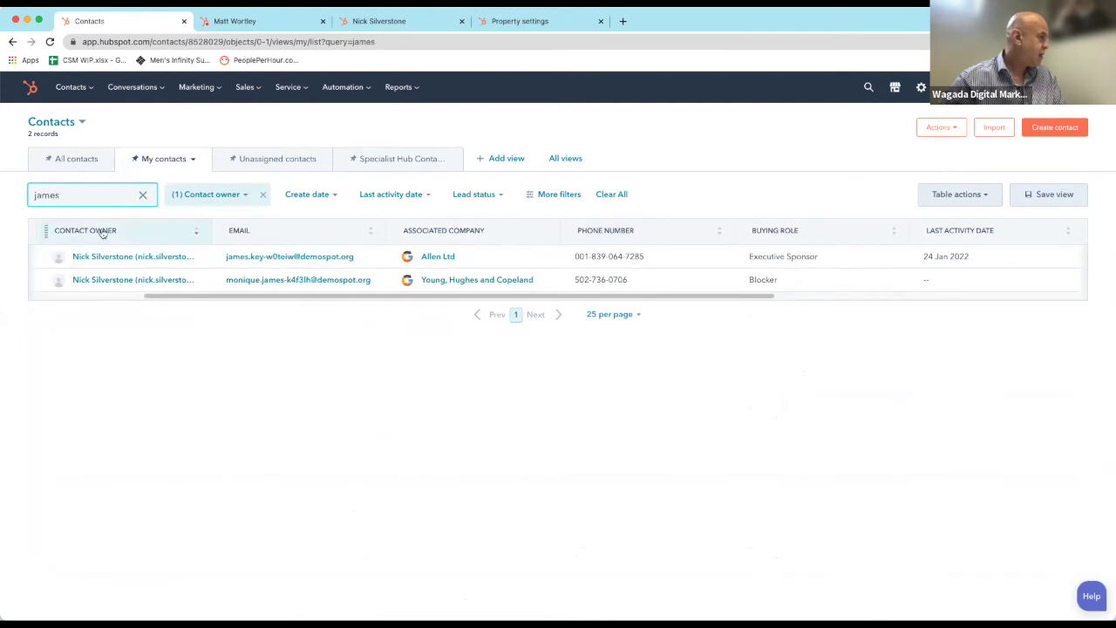
click(225, 200)
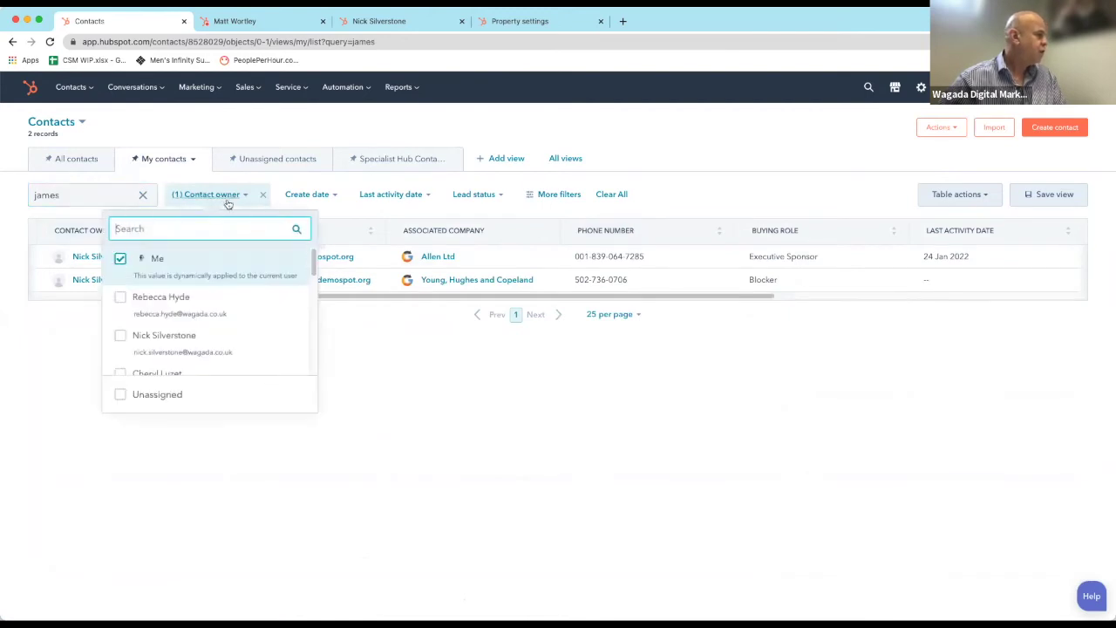
click(121, 260)
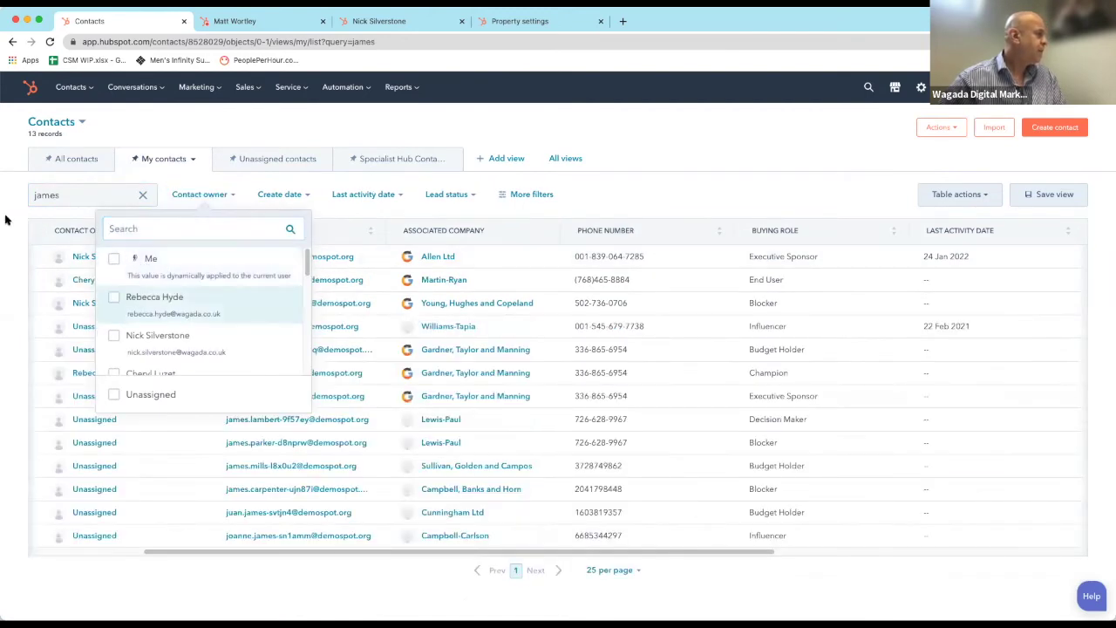
click(66, 217)
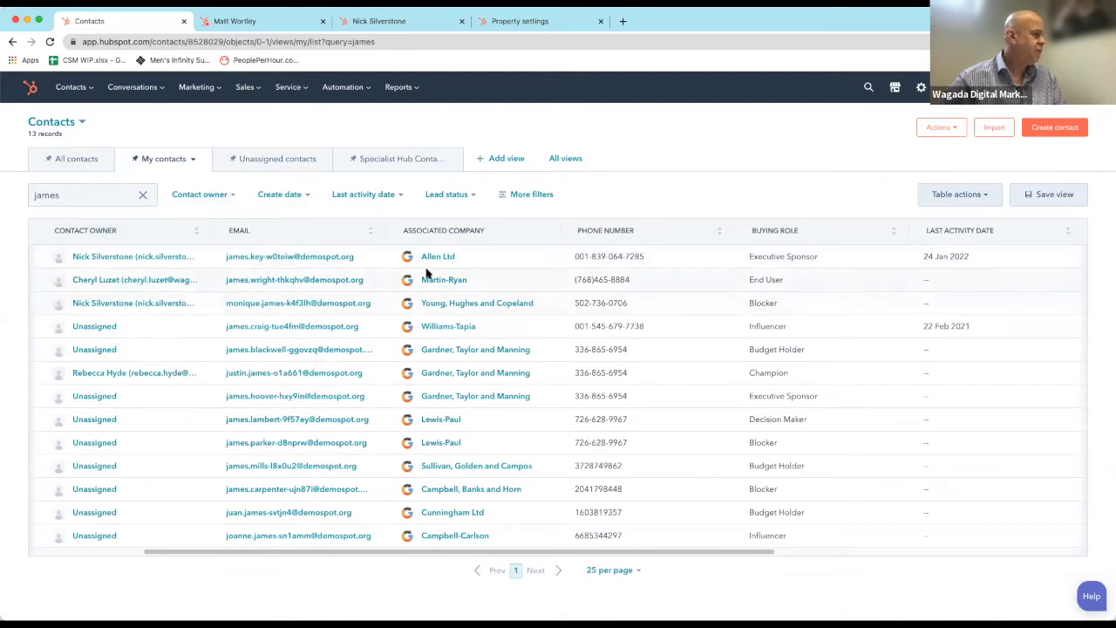
drag(232, 553, 109, 564)
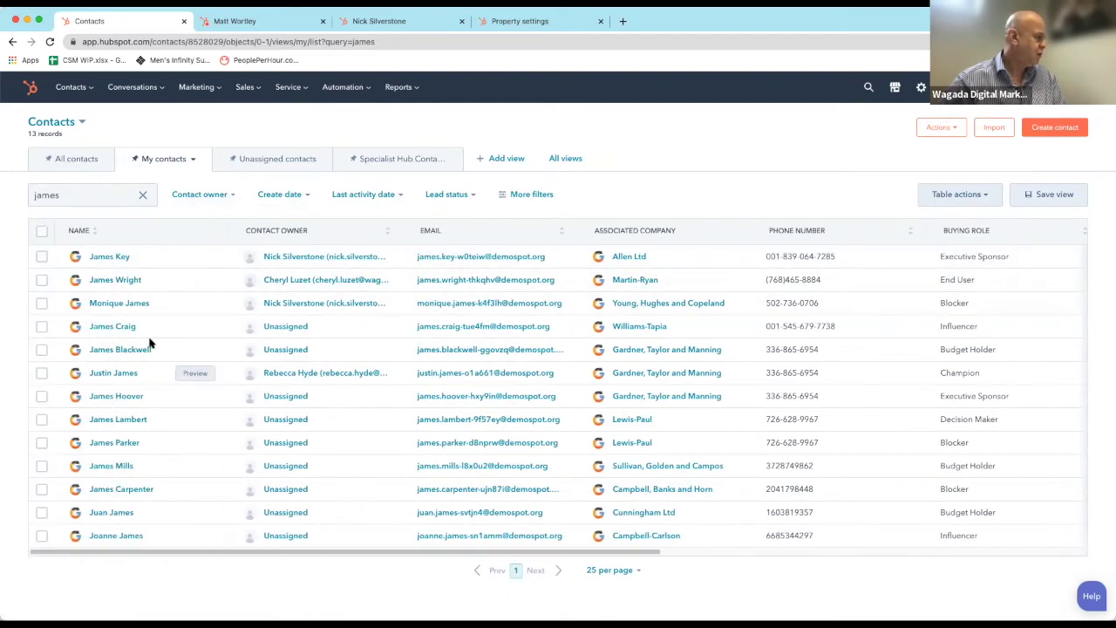
click(110, 260)
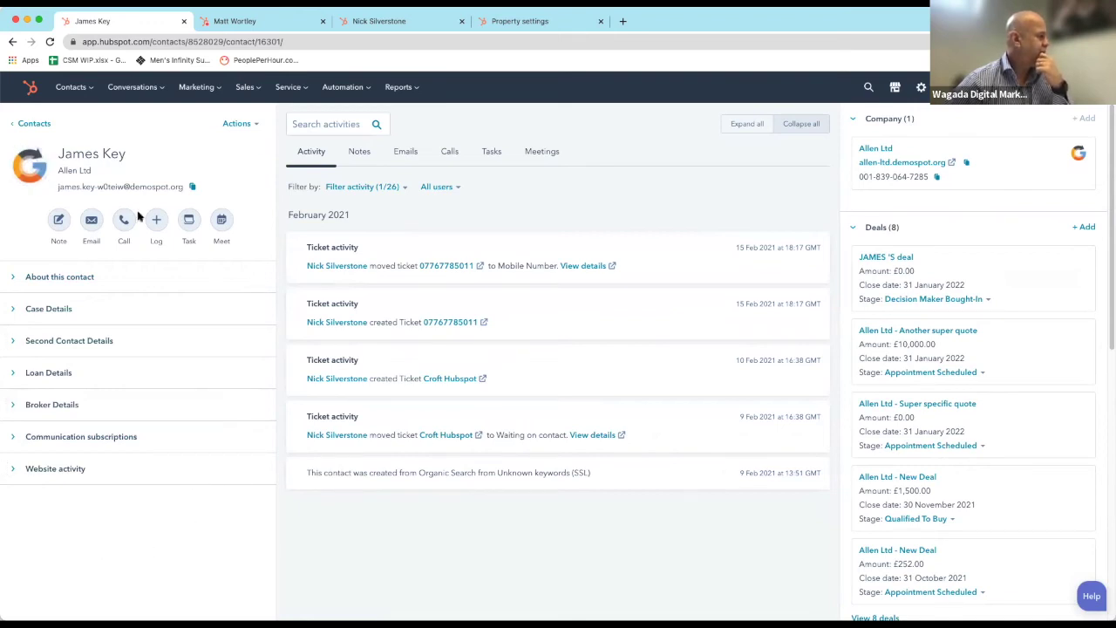
Expand and read the About this contact section, then collapse it.
click(9, 278)
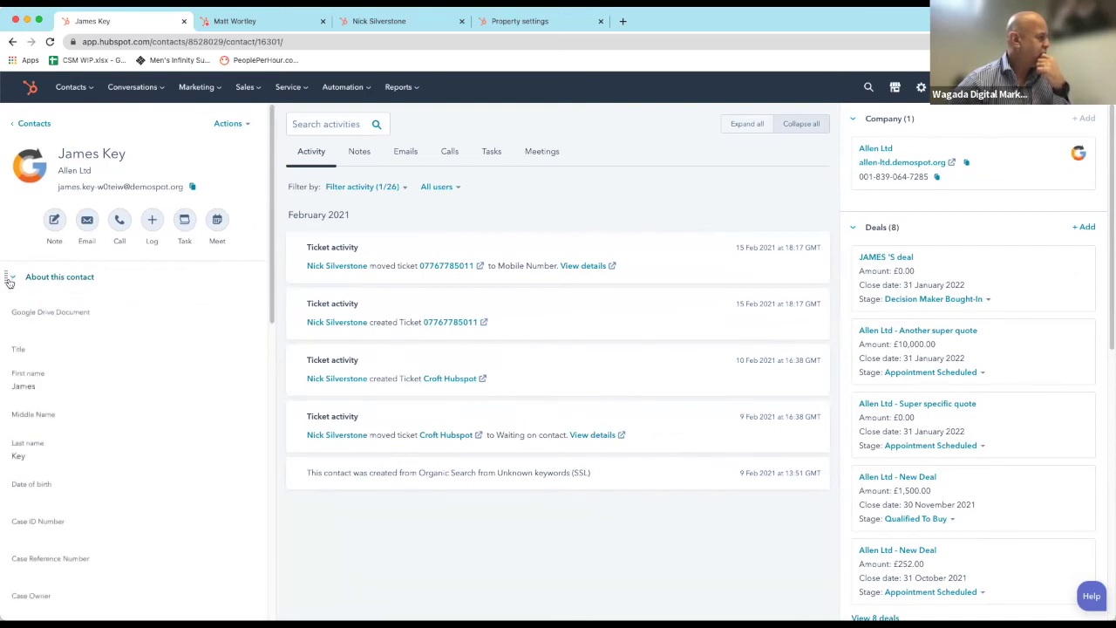
scroll(36, 300, down, 2)
scroll(36, 300, down, 5)
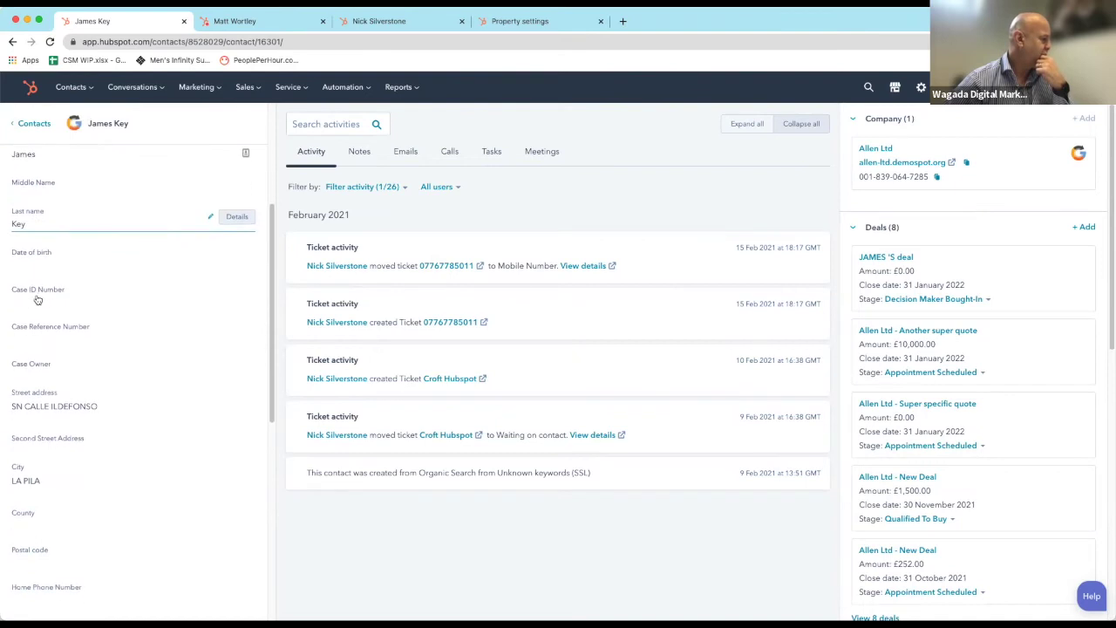
scroll(36, 296, up, 4)
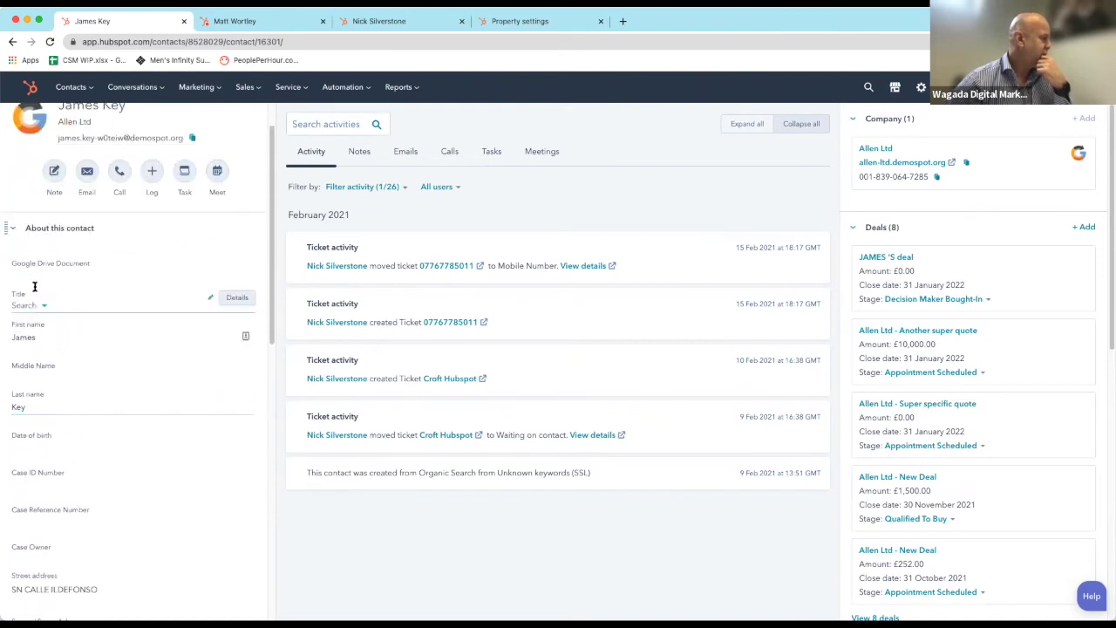
click(13, 228)
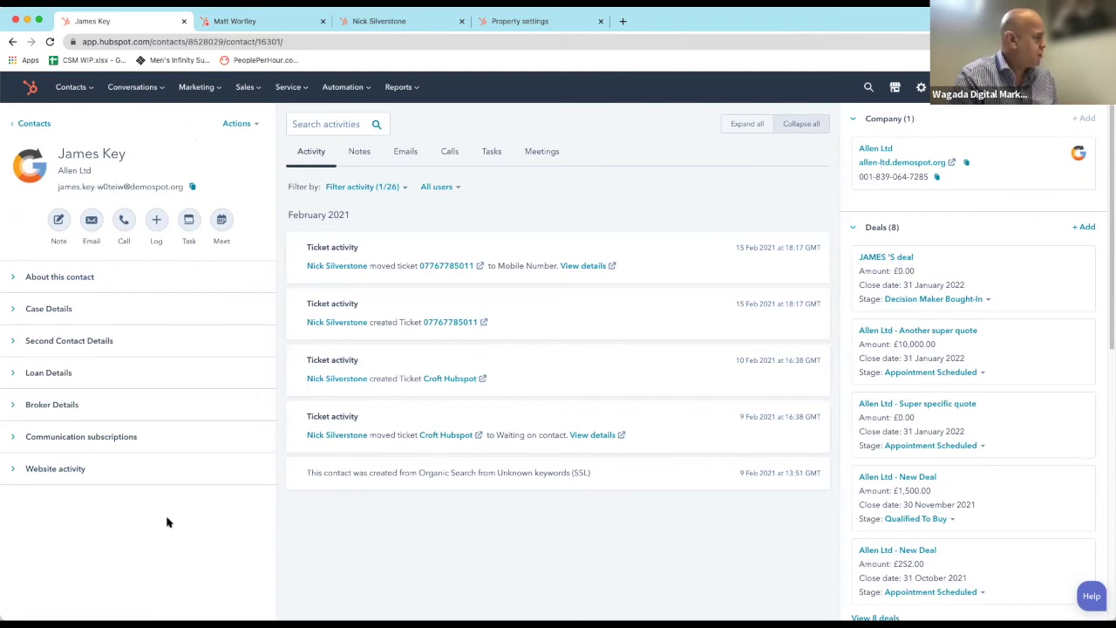
Check the Loan Details and Broker Details sections, then switch to the Smartfix contact's record.
click(14, 381)
click(13, 375)
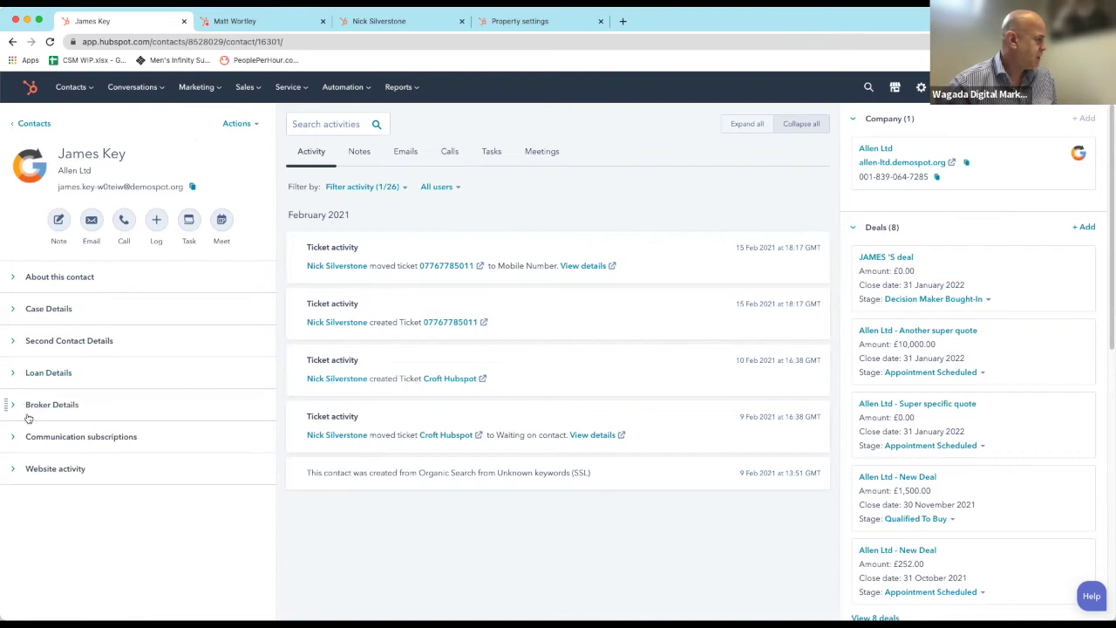
click(14, 408)
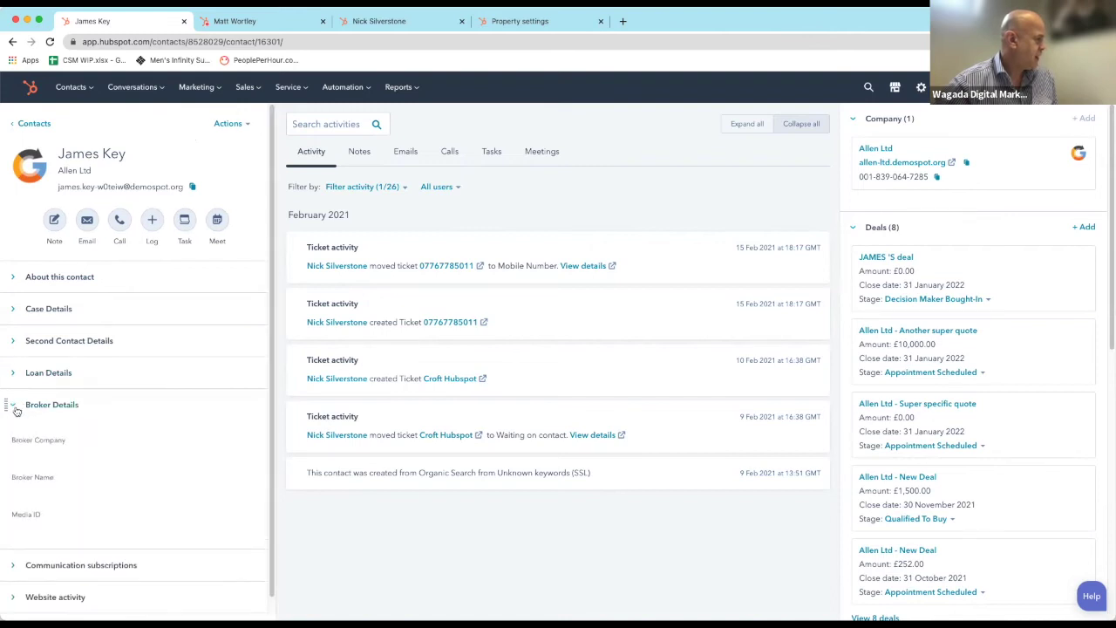
click(15, 408)
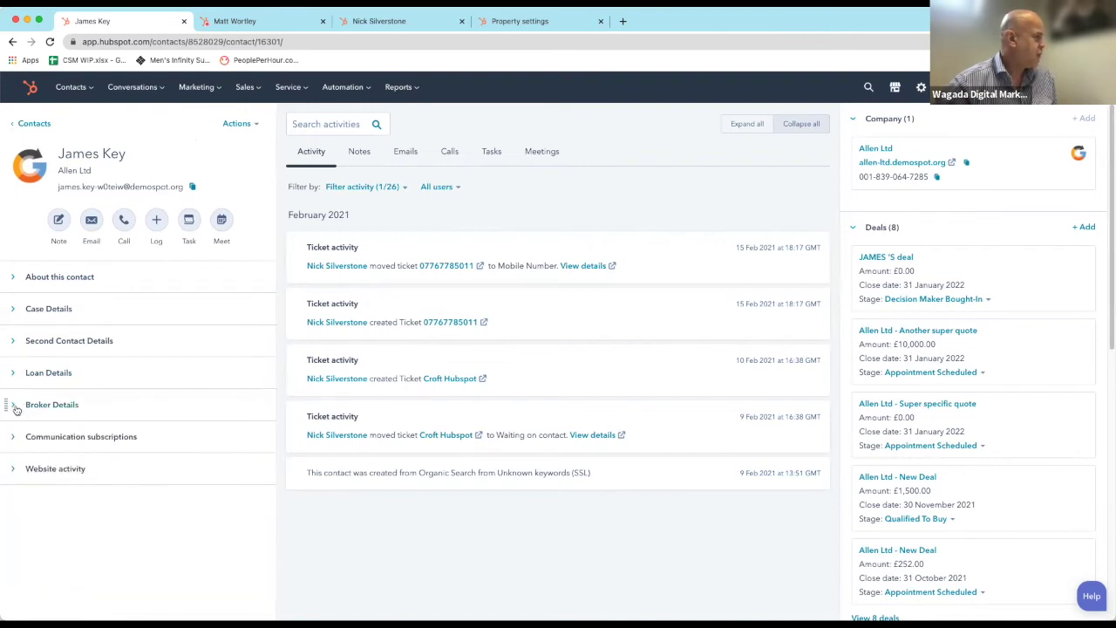
click(267, 23)
click(344, 25)
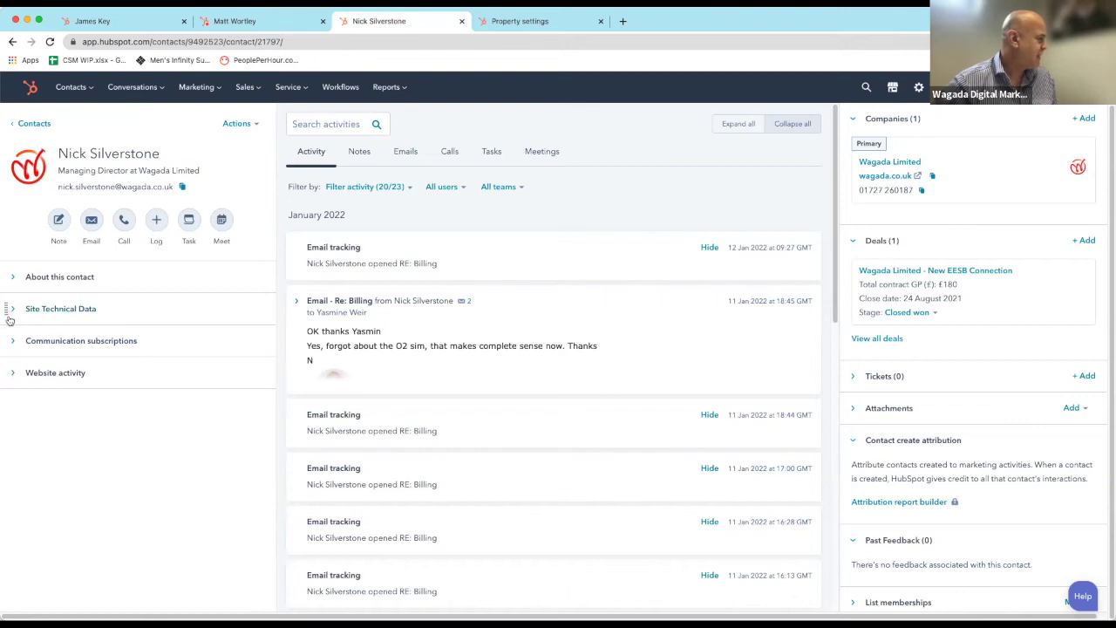
click(10, 311)
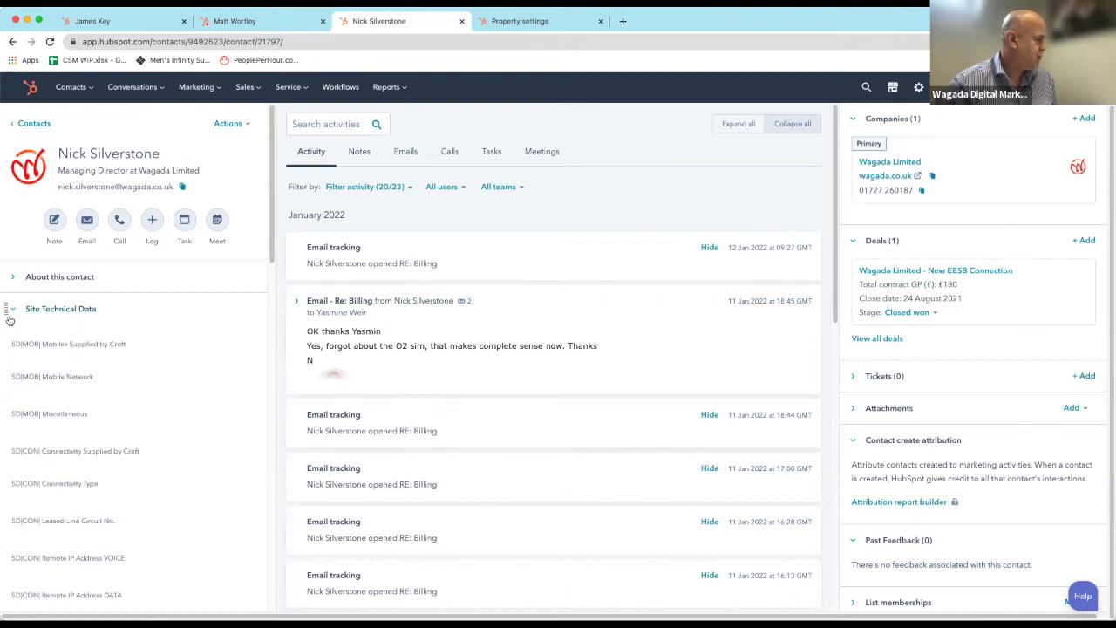
scroll(37, 353, down, 5)
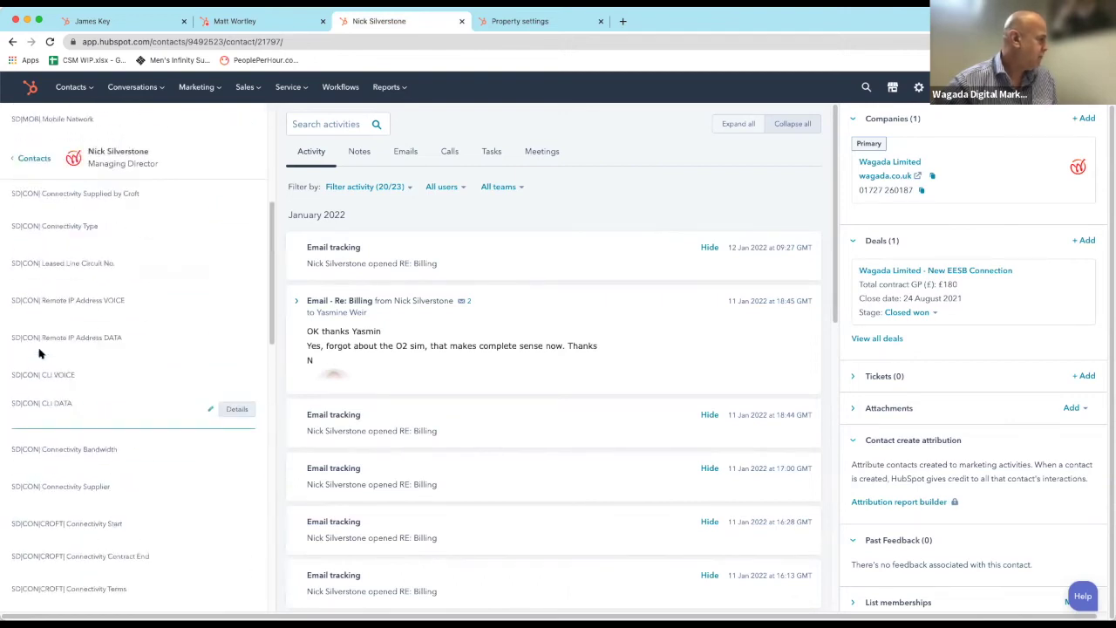
scroll(38, 353, up, 5)
click(14, 309)
click(14, 342)
click(14, 345)
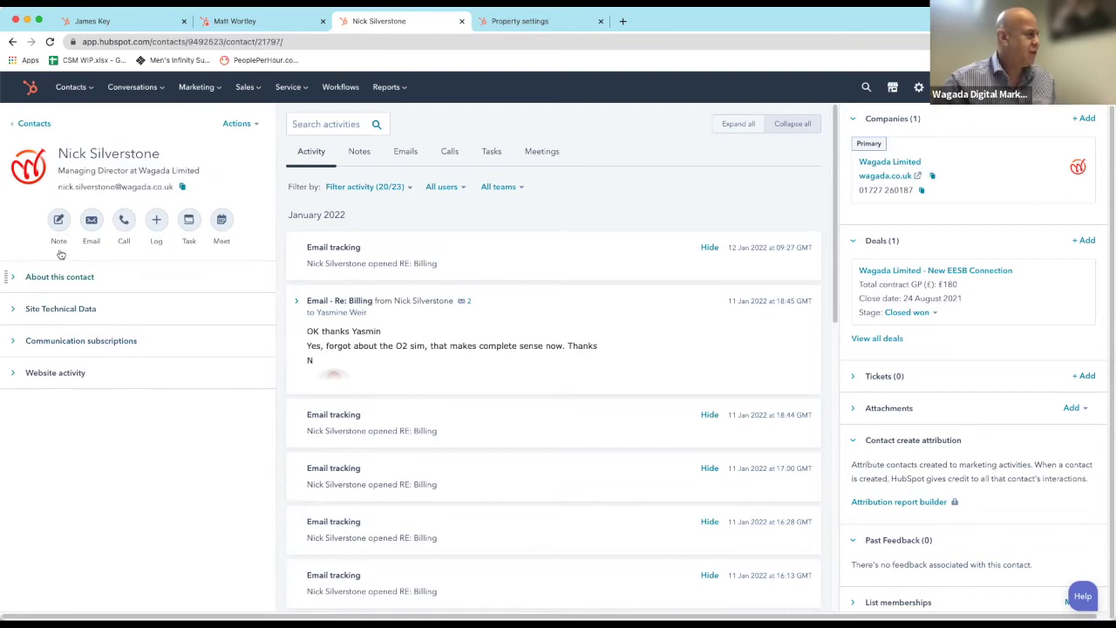
click(130, 26)
click(235, 25)
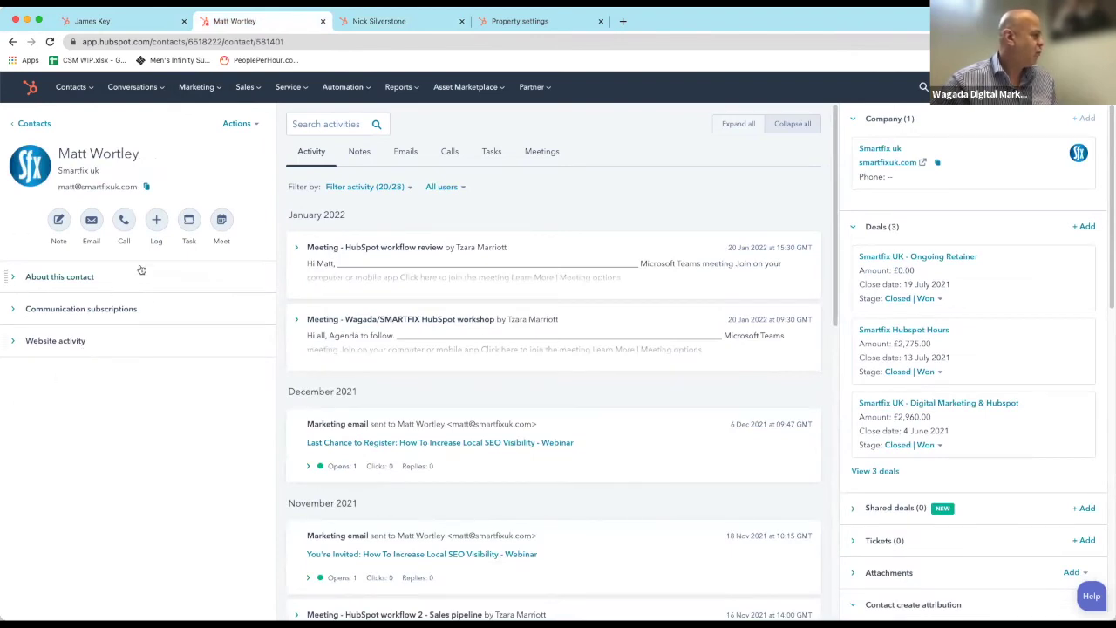
Expand and collapse the About this contact section, then return to the Allen Ltd contact's record.
click(9, 279)
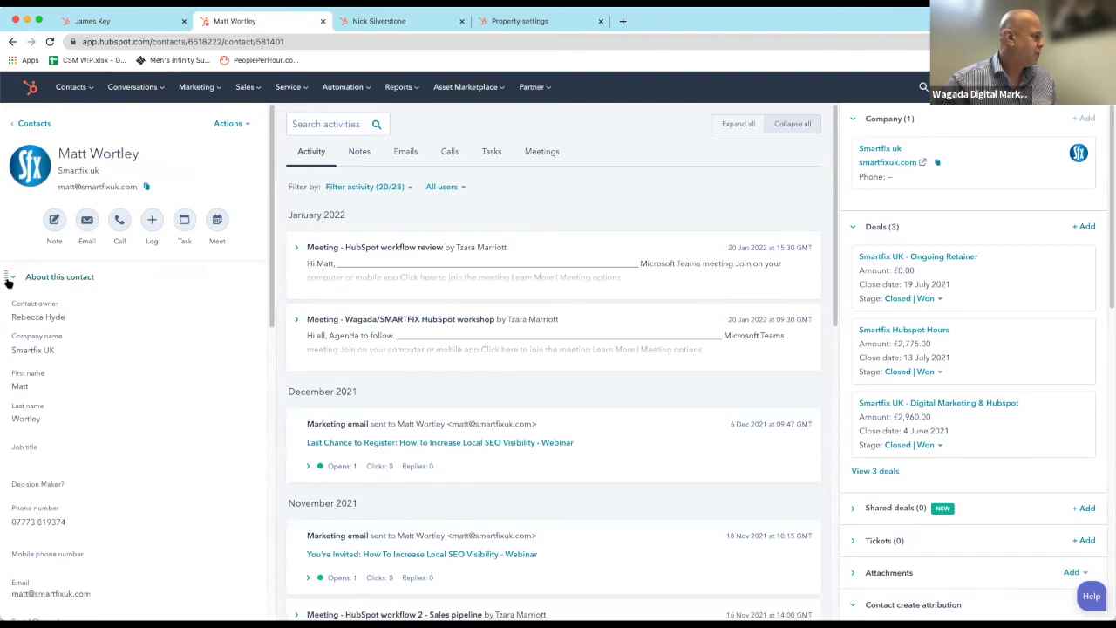
click(9, 279)
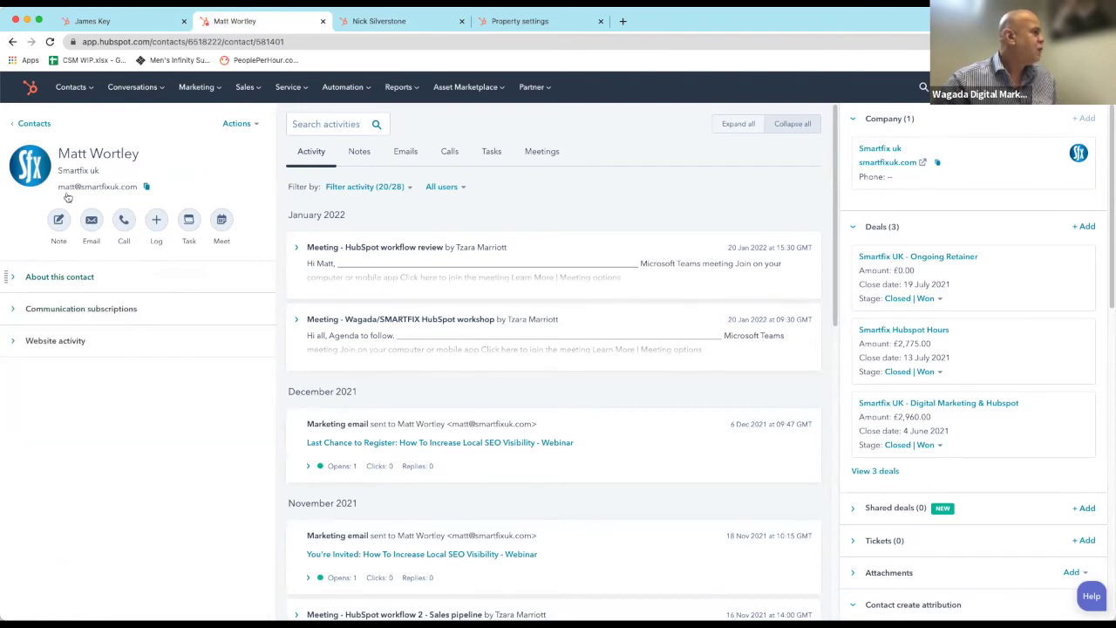
click(131, 25)
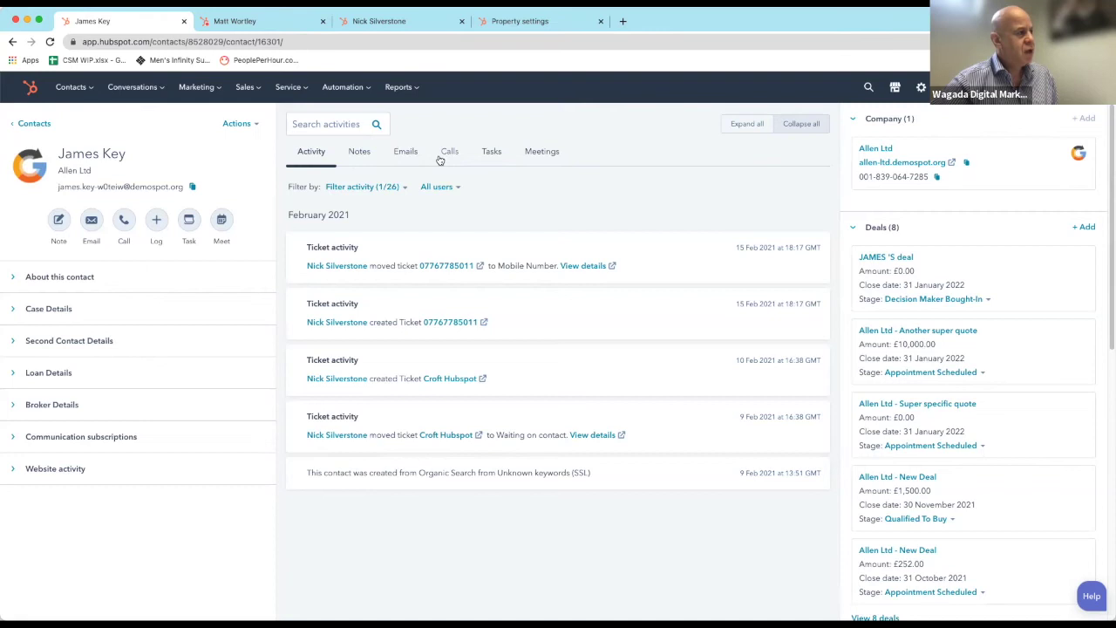
Draft a new email to the Allen Ltd contact with subject 'Update' and body 'let book meeting' plus their first name.
click(401, 161)
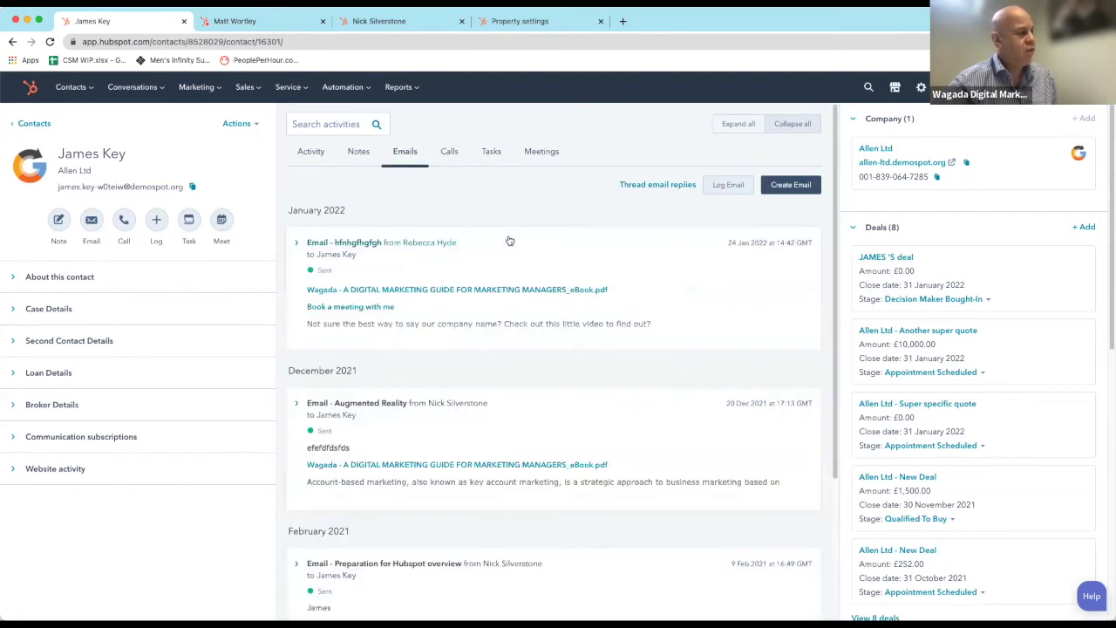
click(790, 186)
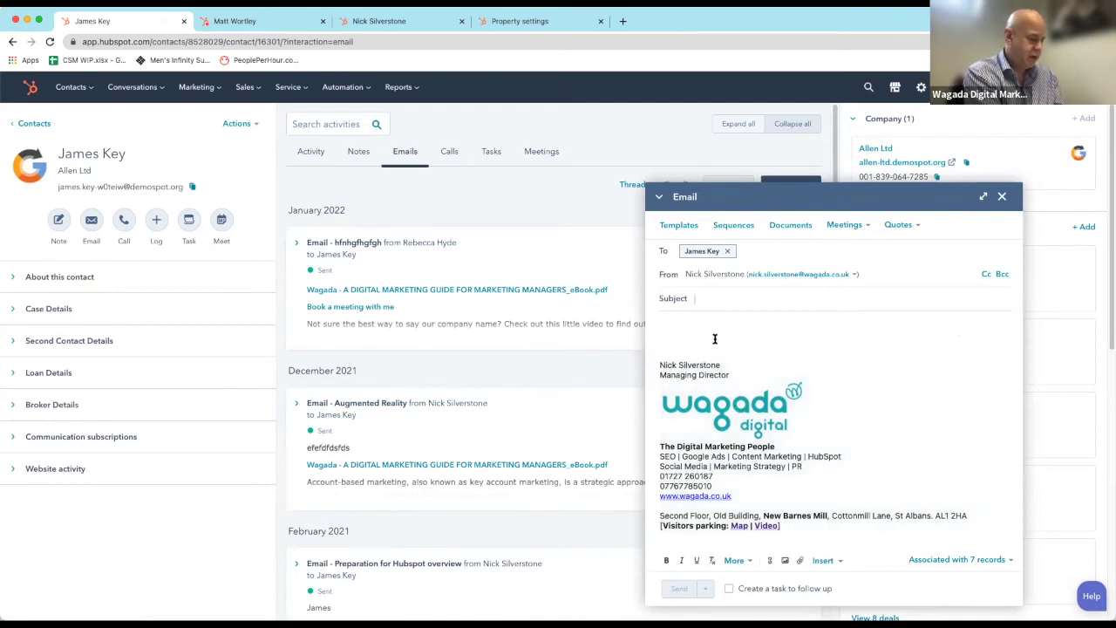
text(Update)
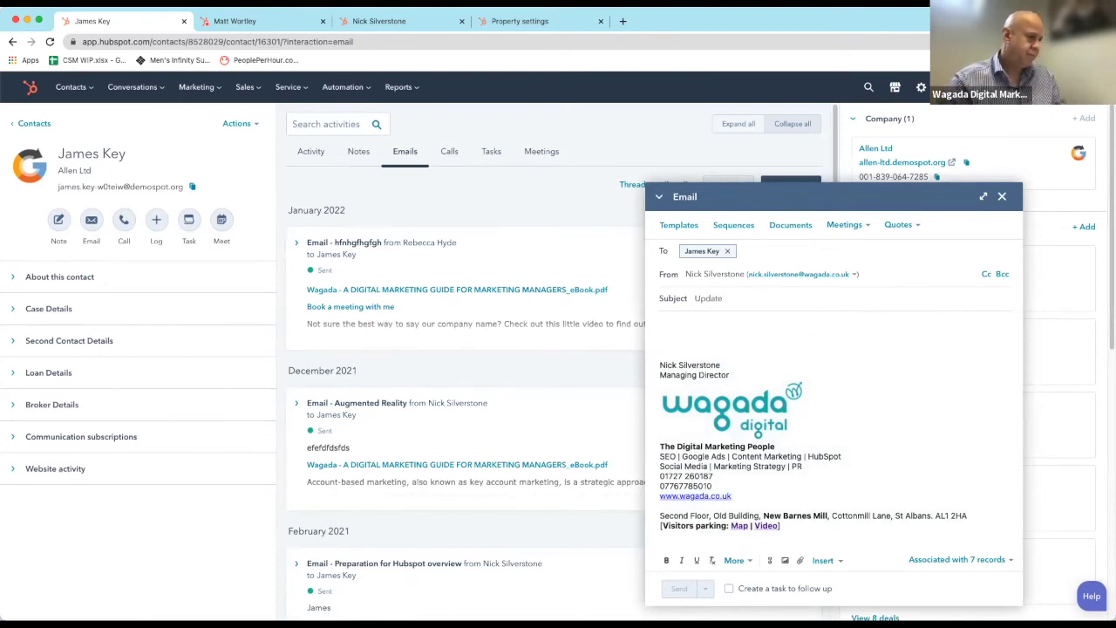
click(703, 338)
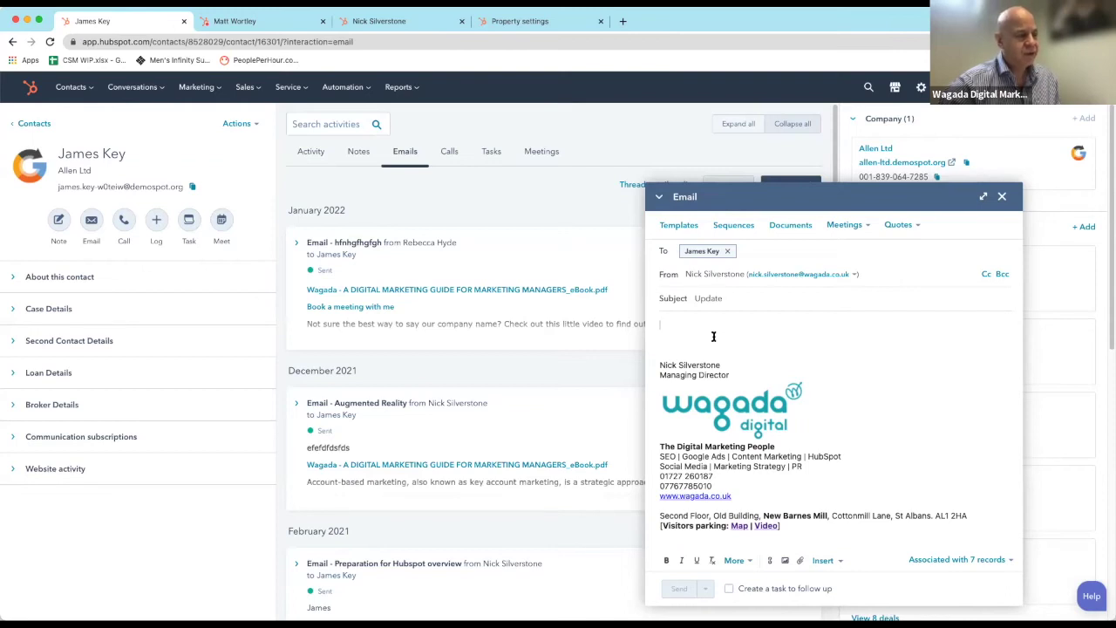
text(let)
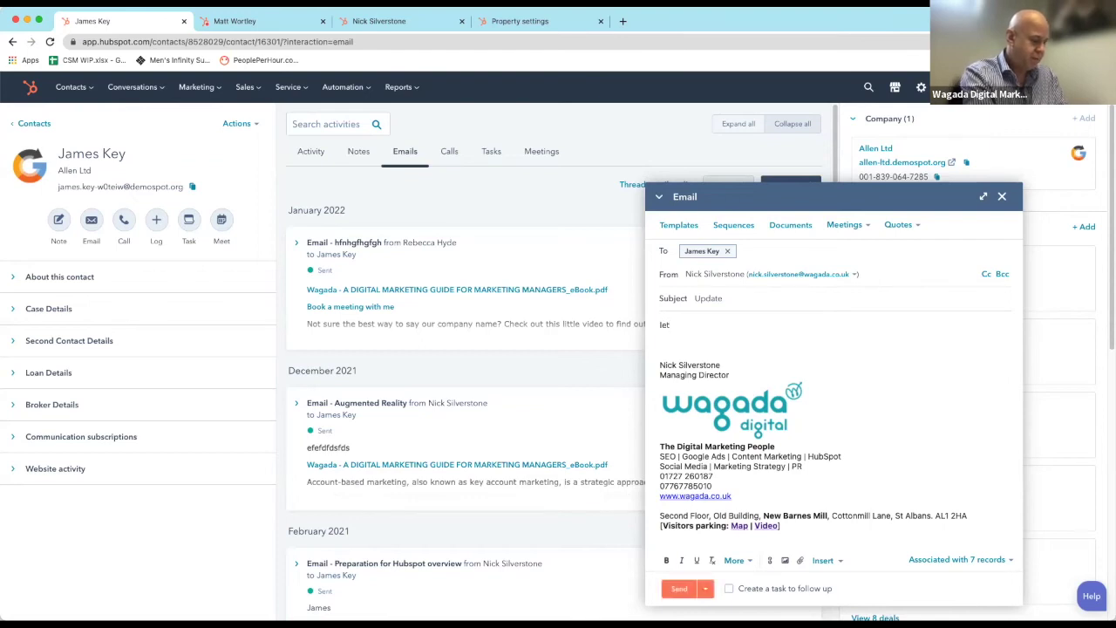
text( book m)
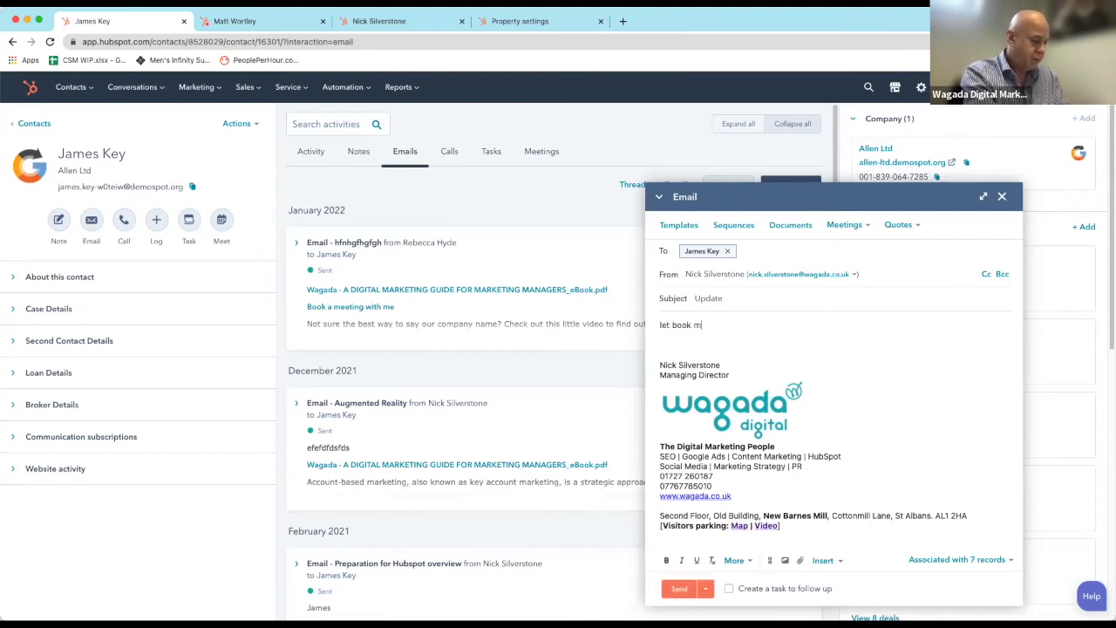
text(eeting James)
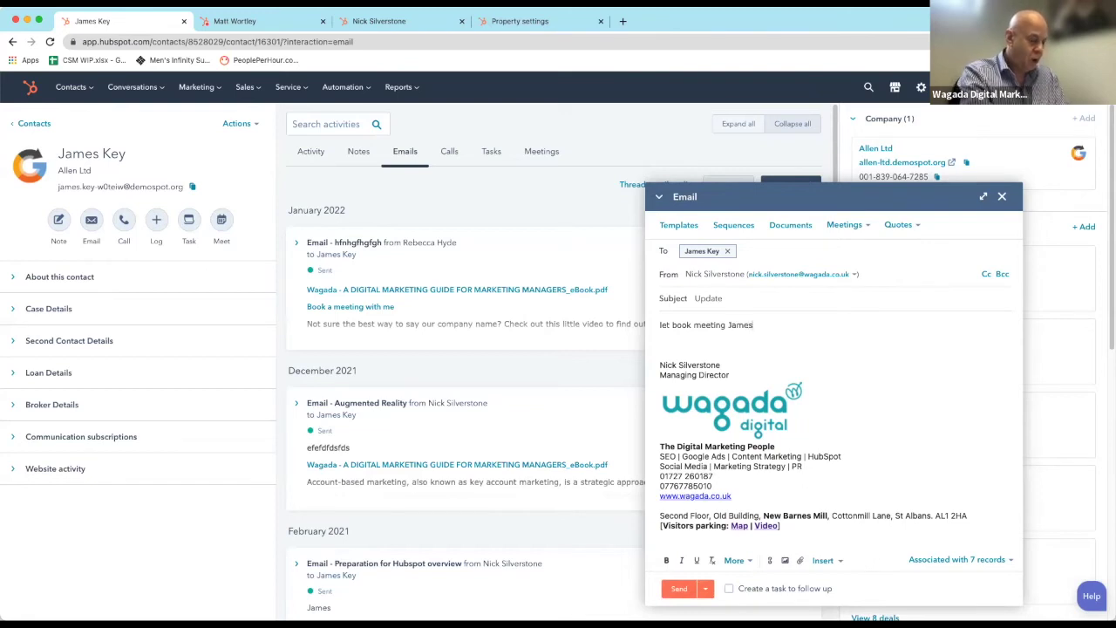
key(Return)
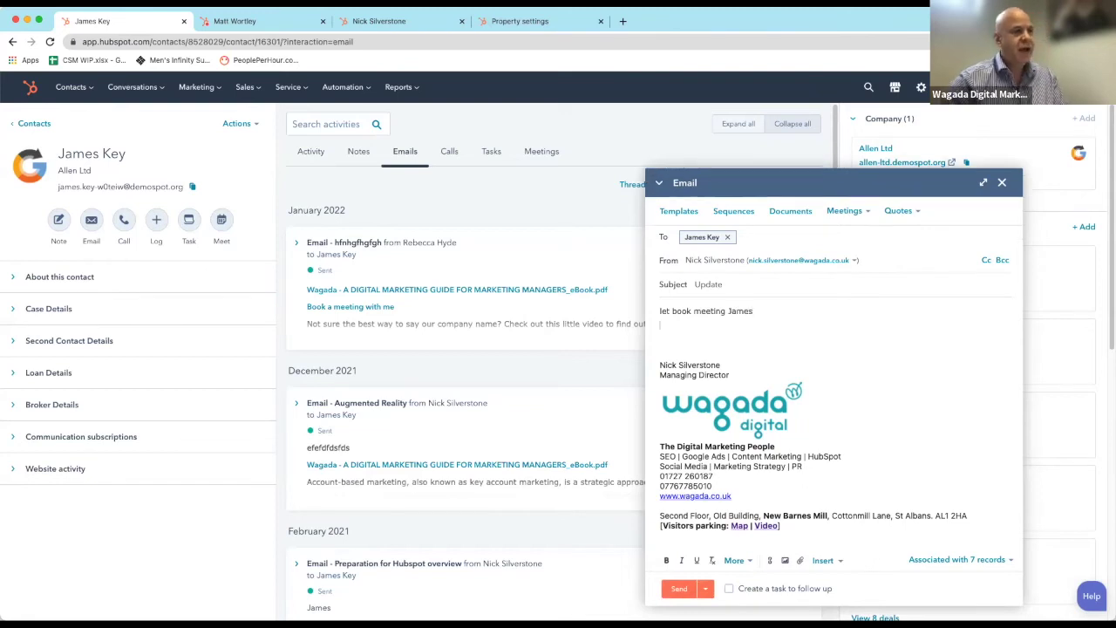
Insert the '60 min, 30 min, and 15 min meeting' scheduling link into the email.
click(854, 212)
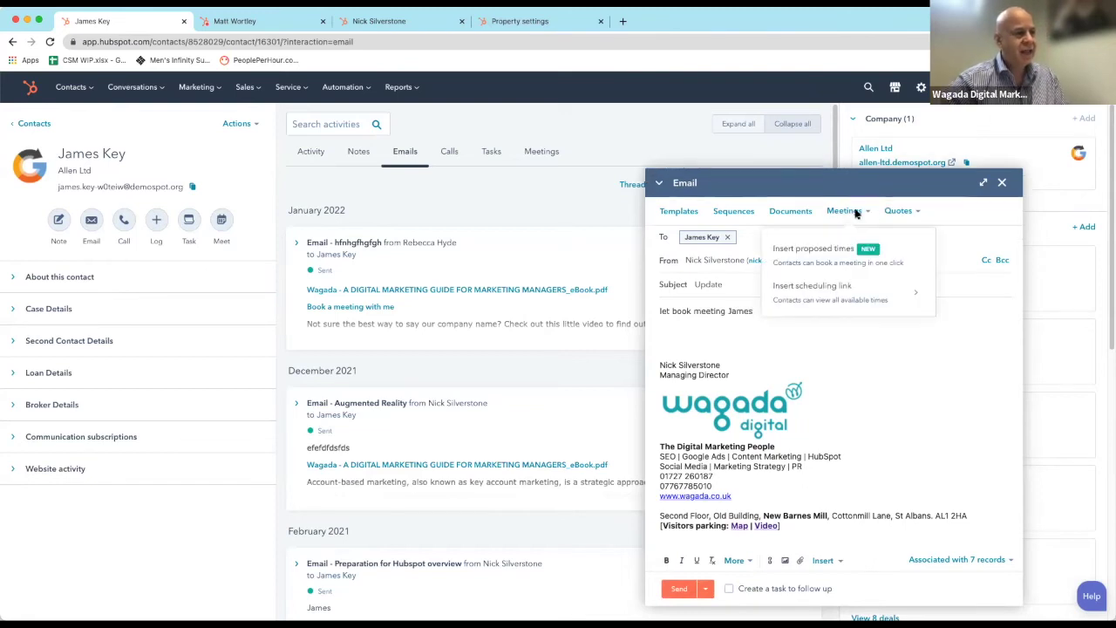
click(830, 297)
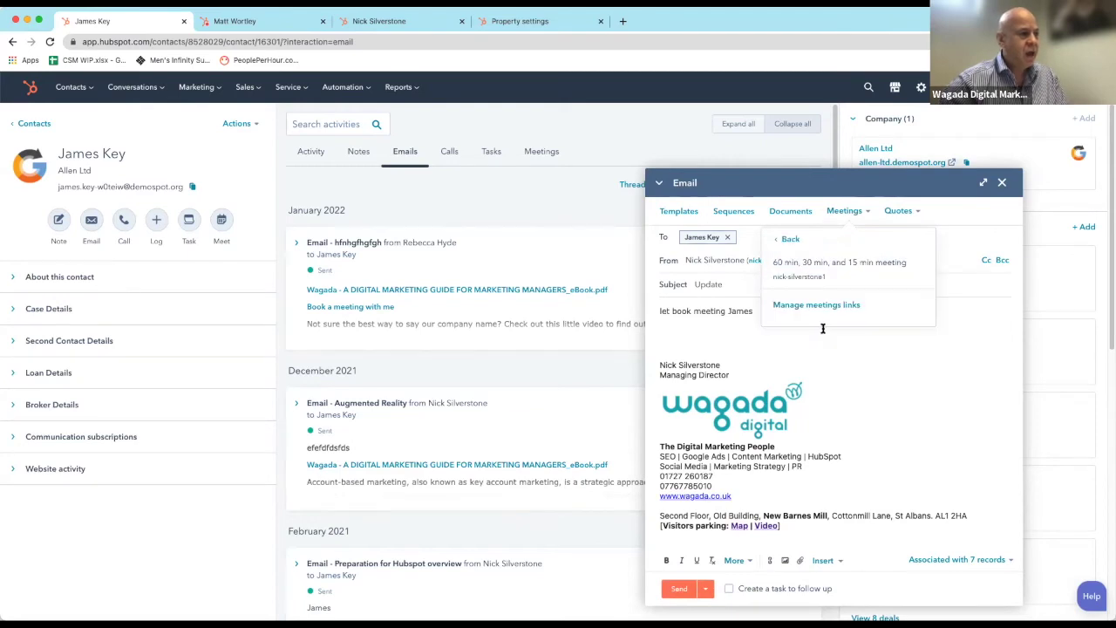
click(829, 305)
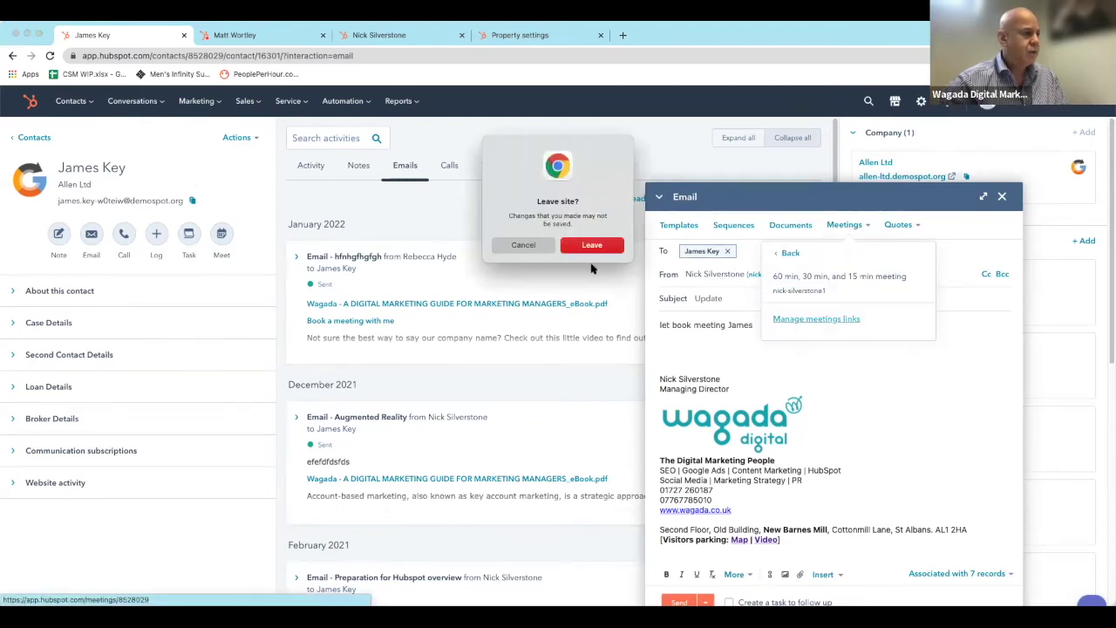
click(527, 242)
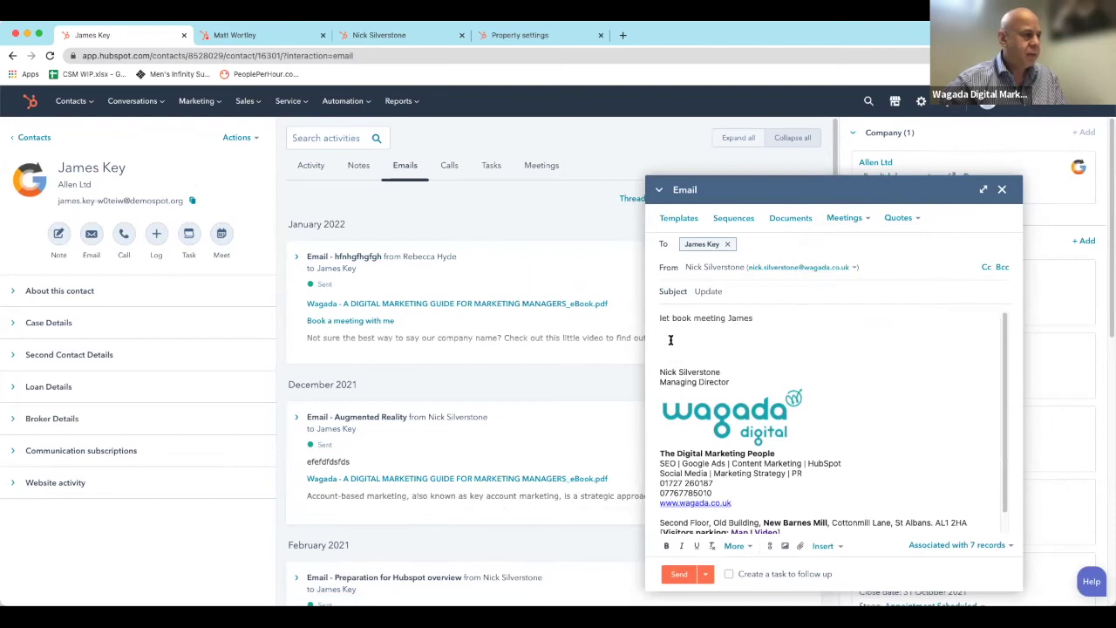
click(851, 217)
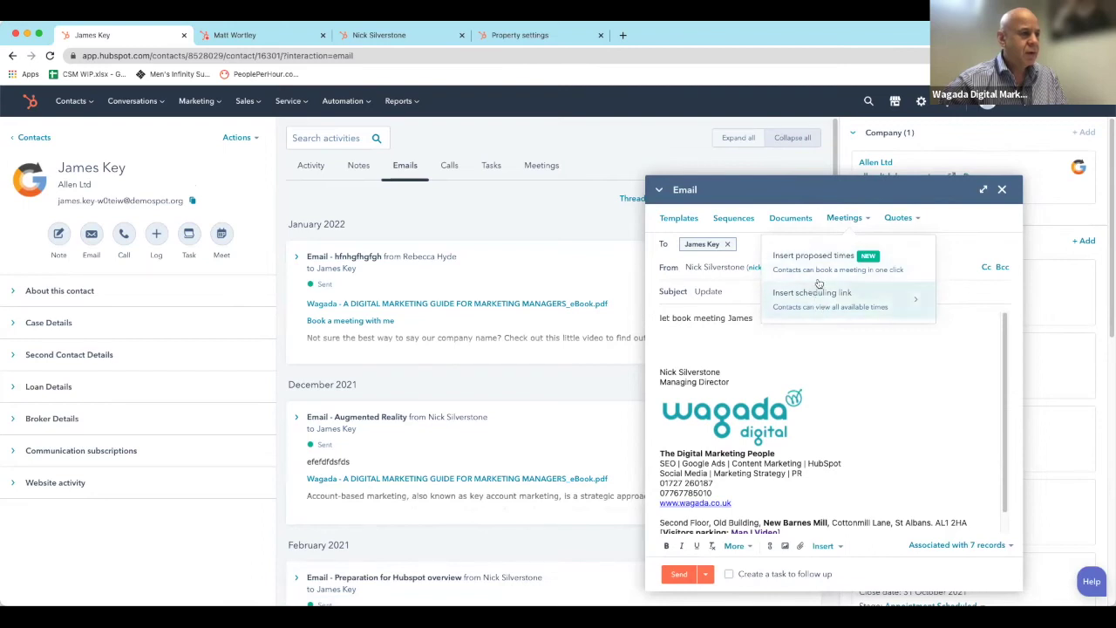
click(820, 305)
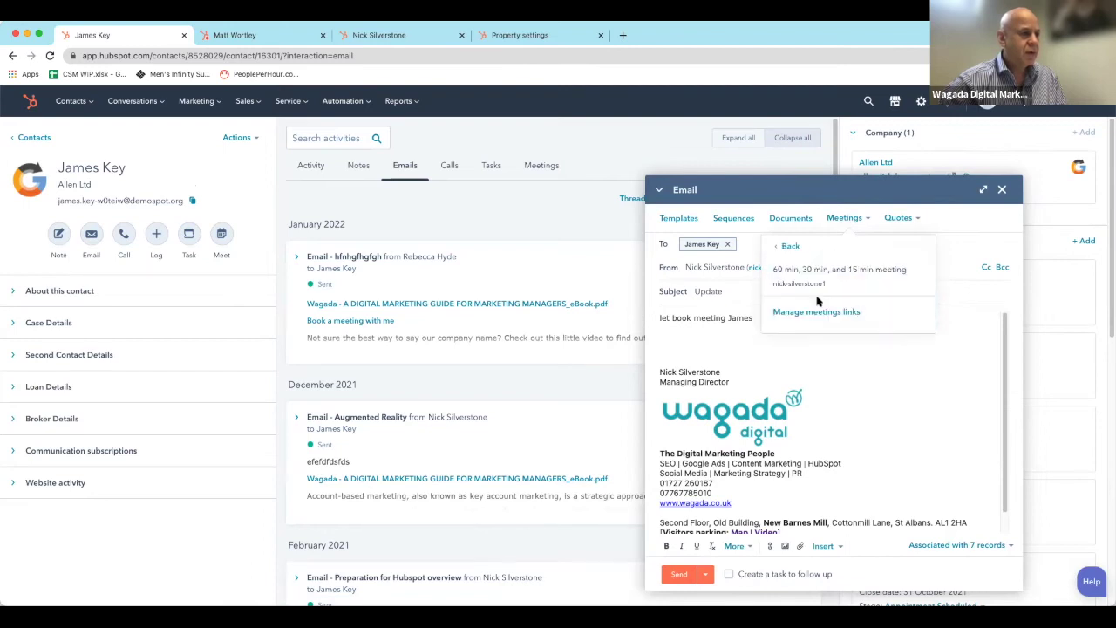
click(803, 268)
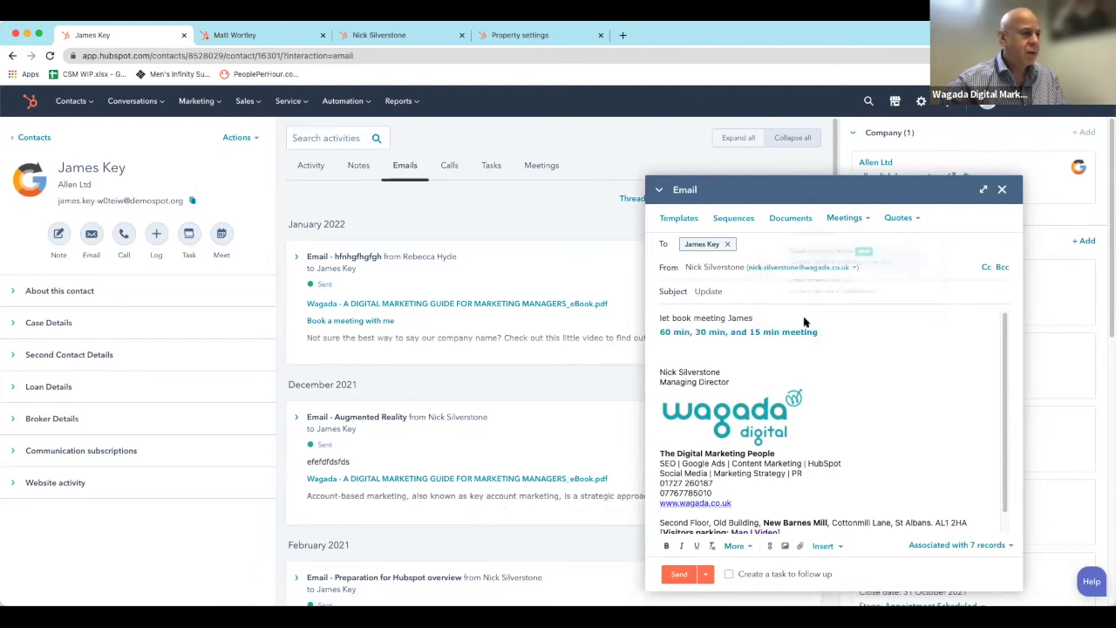
Open the meeting link's booking page in a new tab and switch to it.
right_click(752, 334)
click(799, 274)
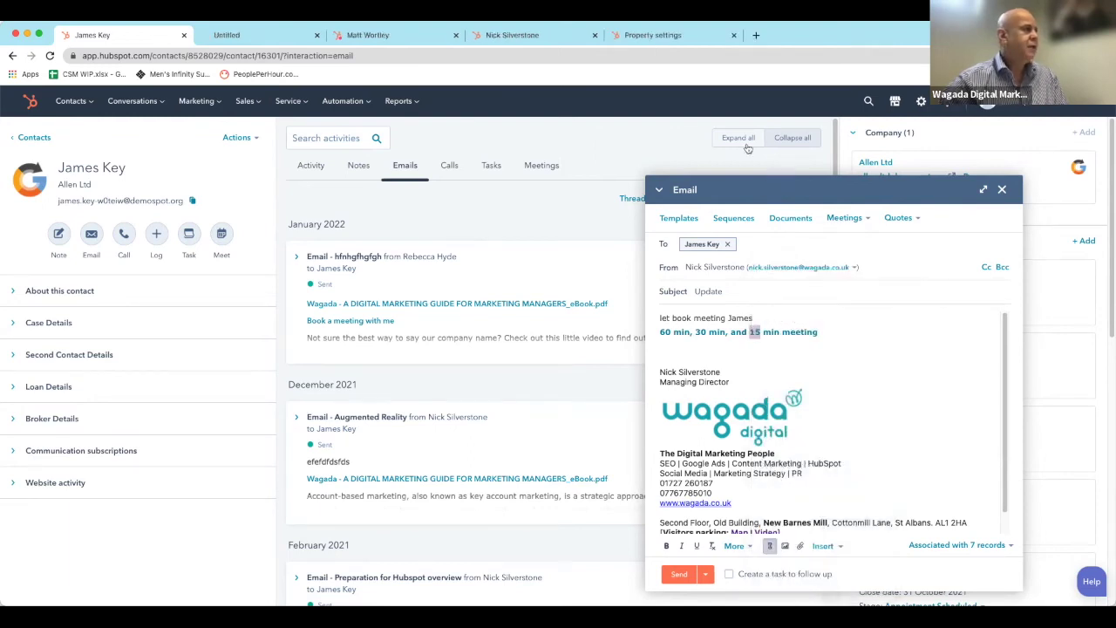
click(268, 39)
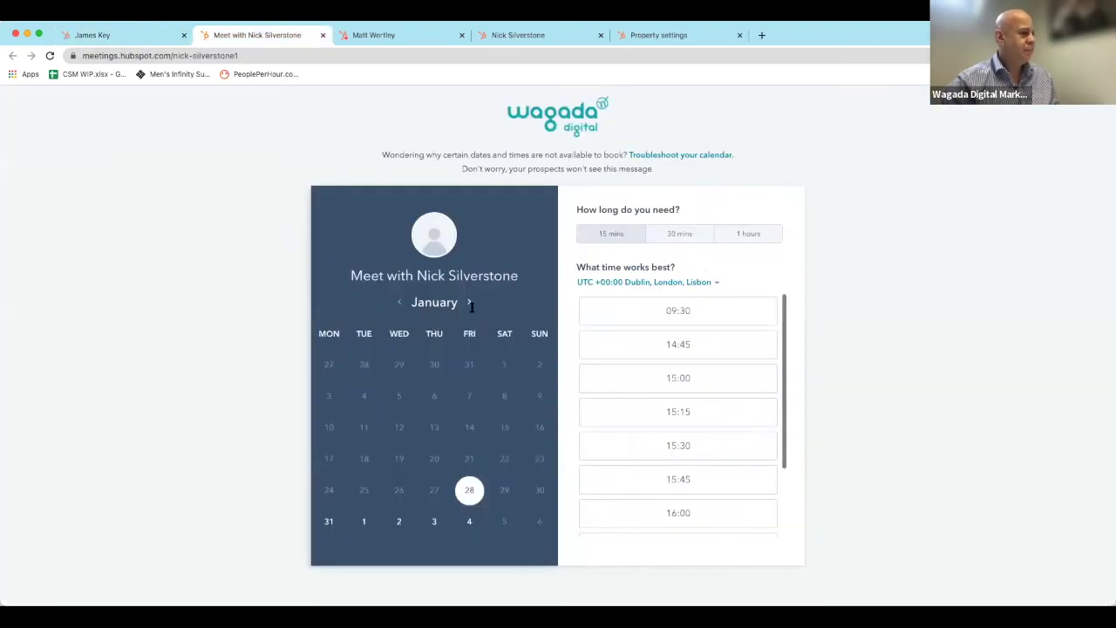
Preview a booking for Wednesday 2 February 2022 at 15:45, then return to the email draft.
scroll(698, 358, down, 3)
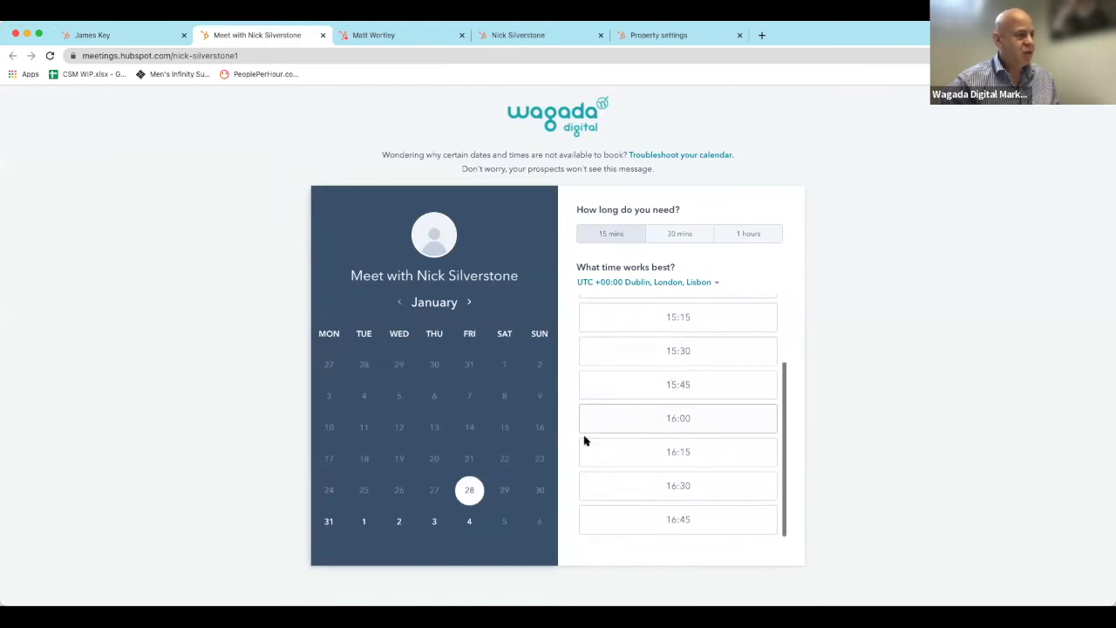
click(403, 521)
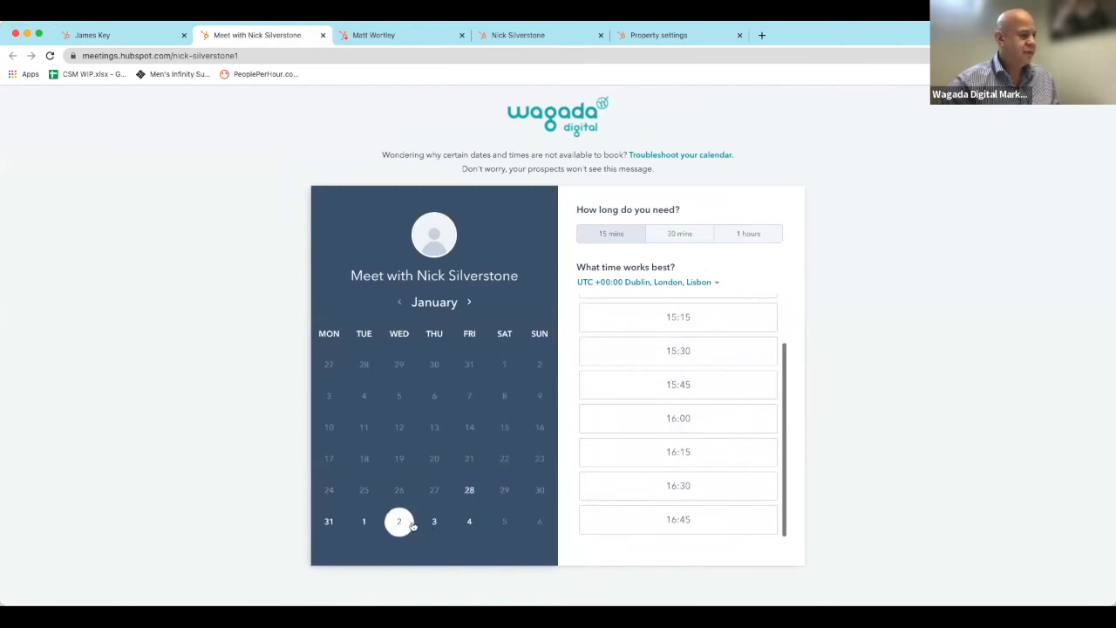
click(686, 389)
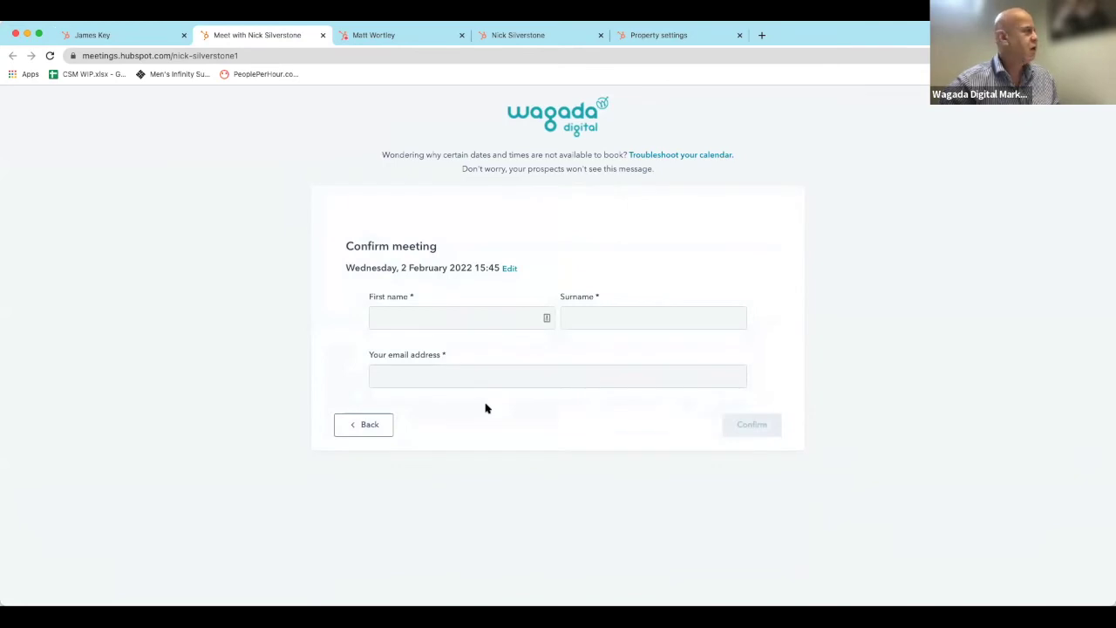
click(122, 35)
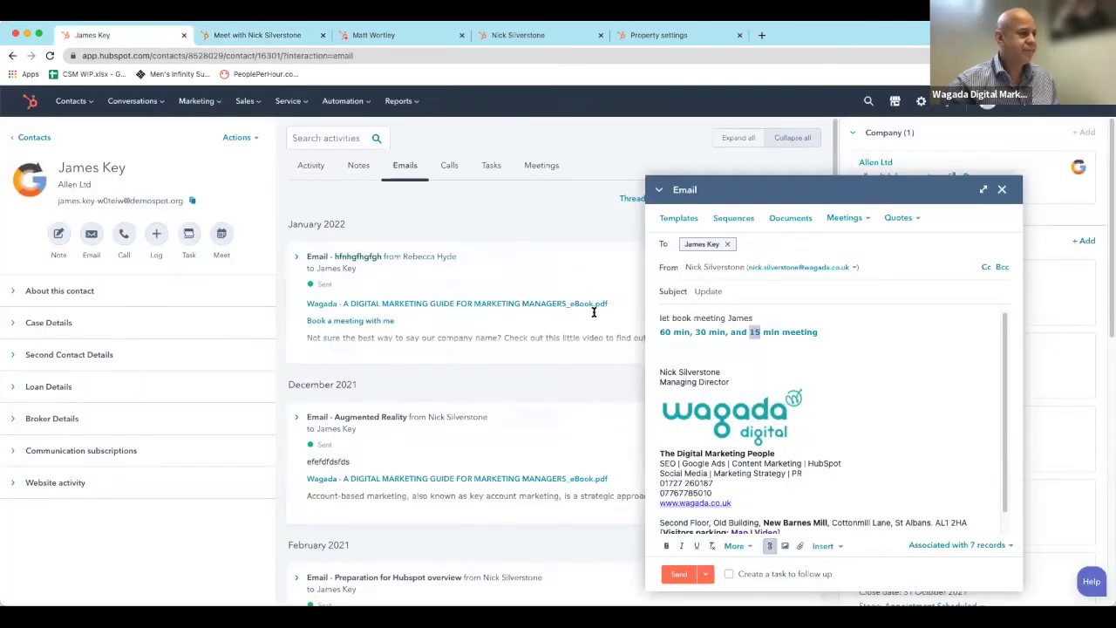
Below the meeting link, insert the 'What is Account Based Marketing?' snippet followed by blank lines.
click(671, 352)
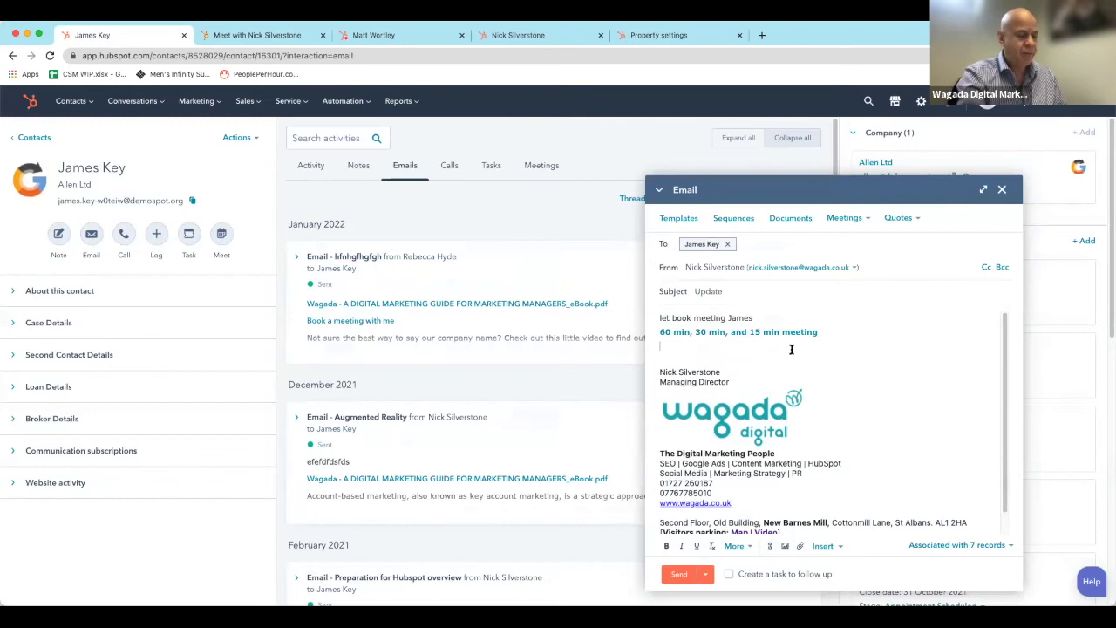
key(Return)
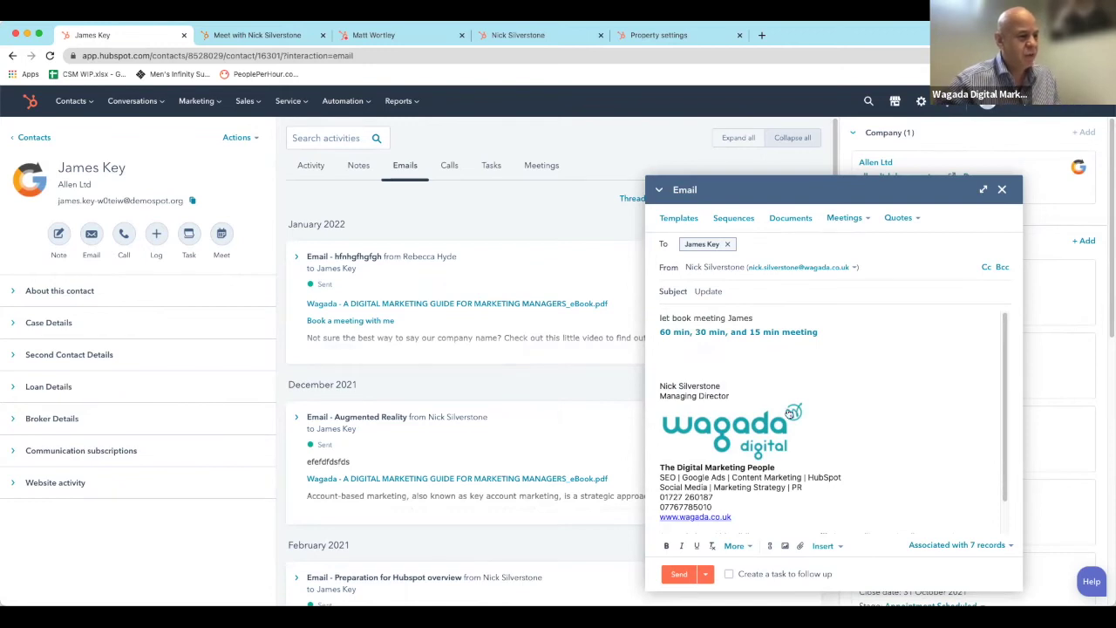
click(822, 547)
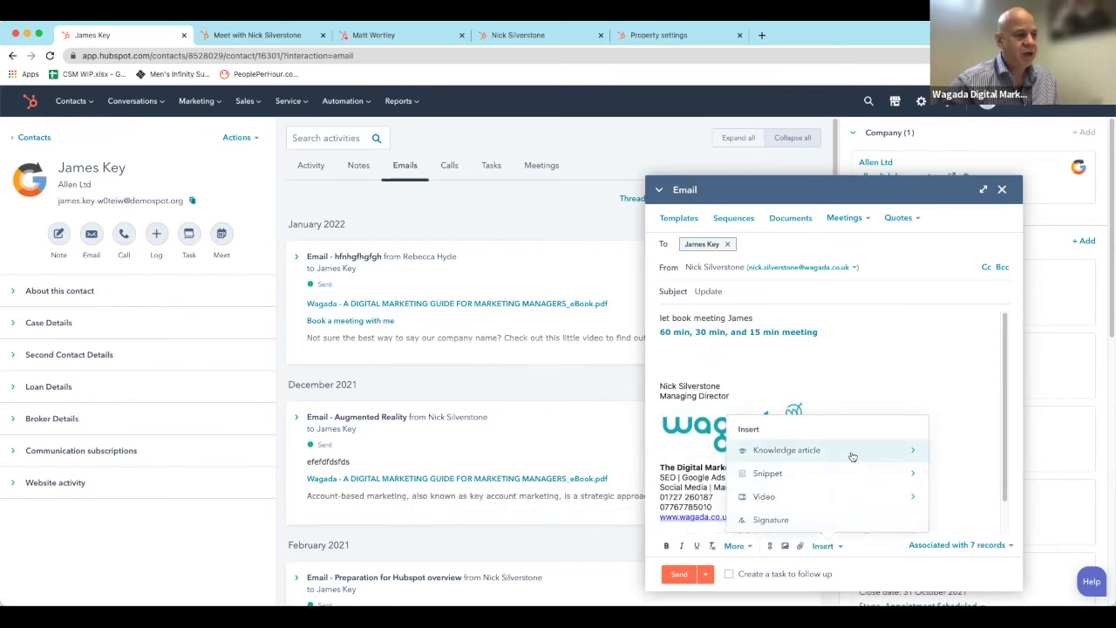
click(908, 477)
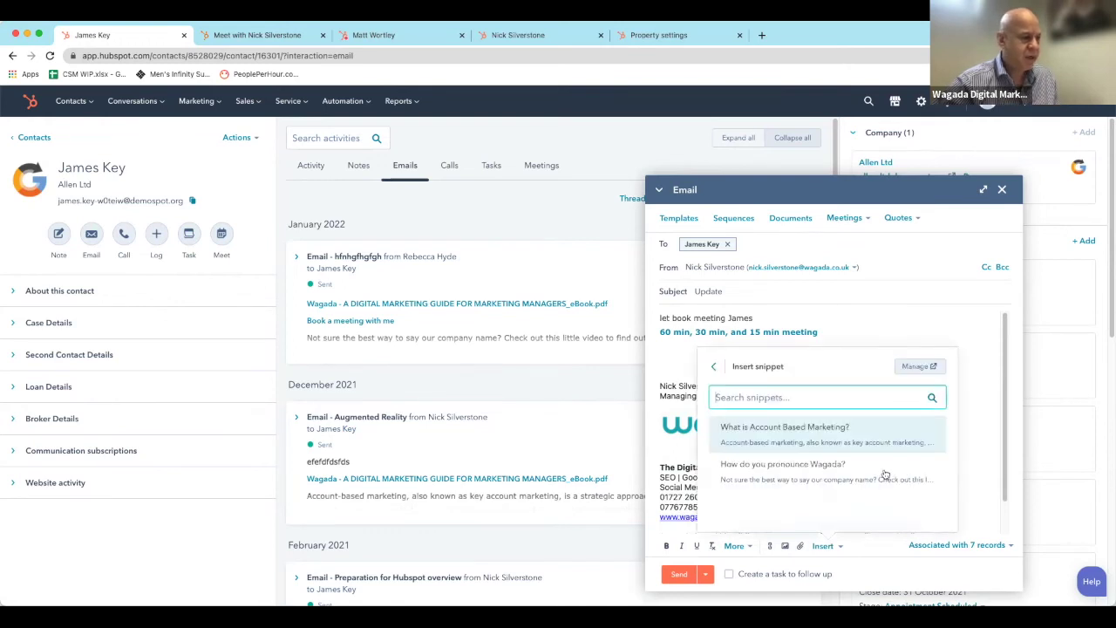
click(796, 440)
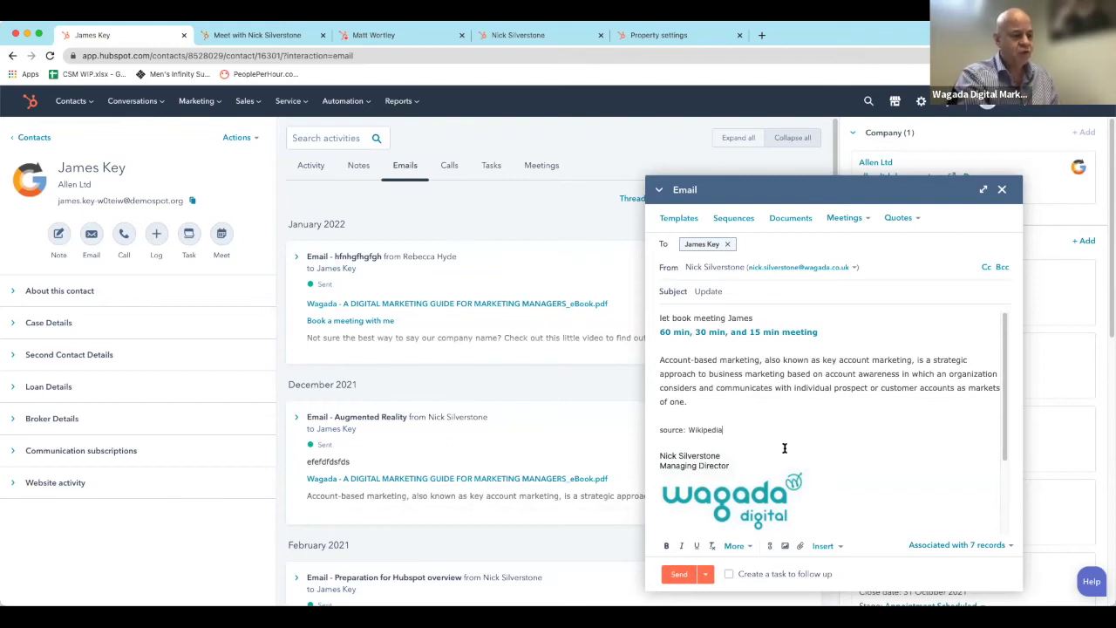
key(Return)
key(Return)
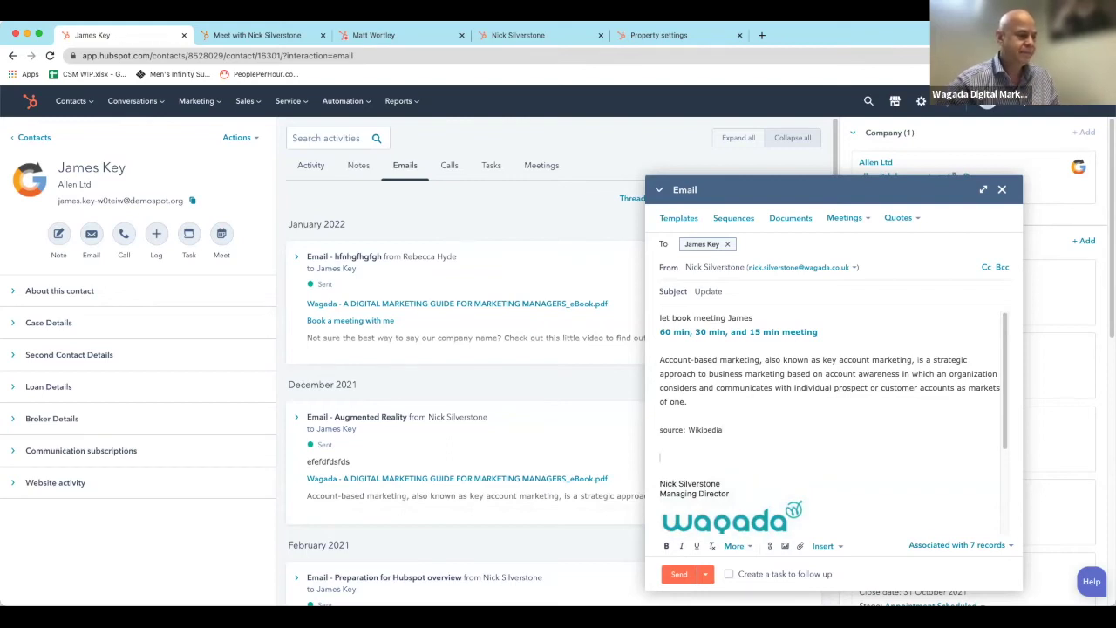
click(799, 219)
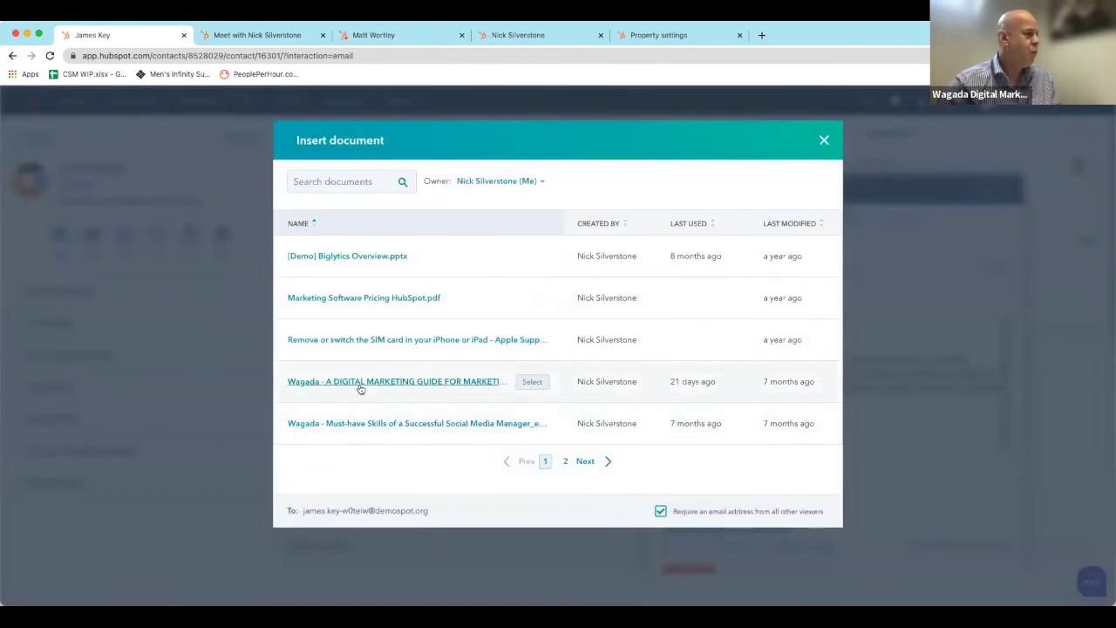
Insert the Wagada marketing guide eBook link, view it in a new tab, then return to the draft.
click(361, 388)
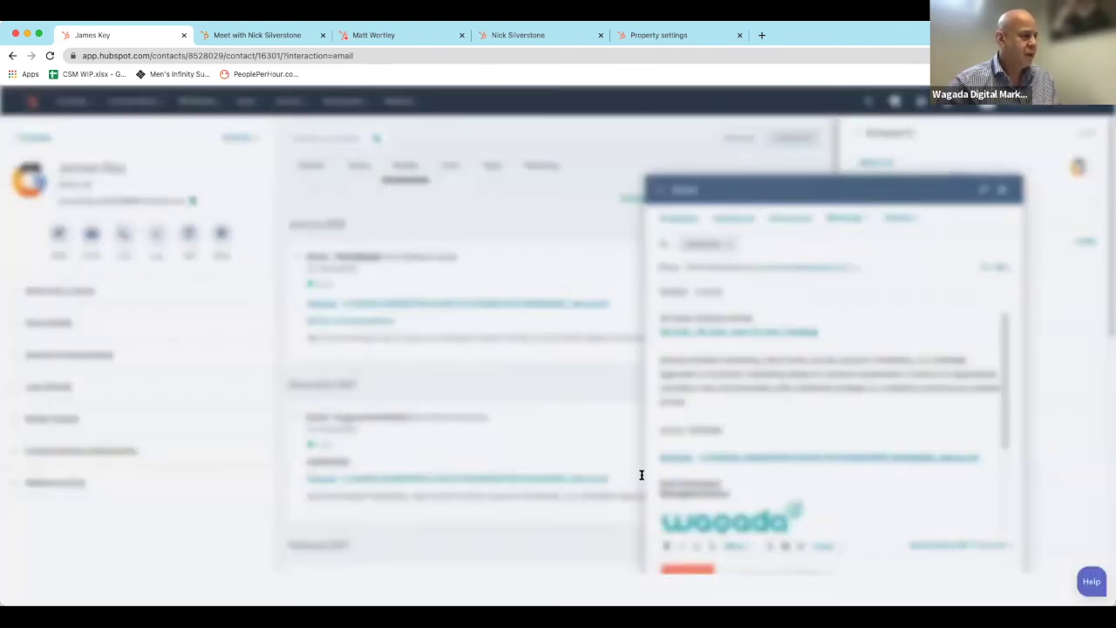
right_click(713, 463)
click(737, 274)
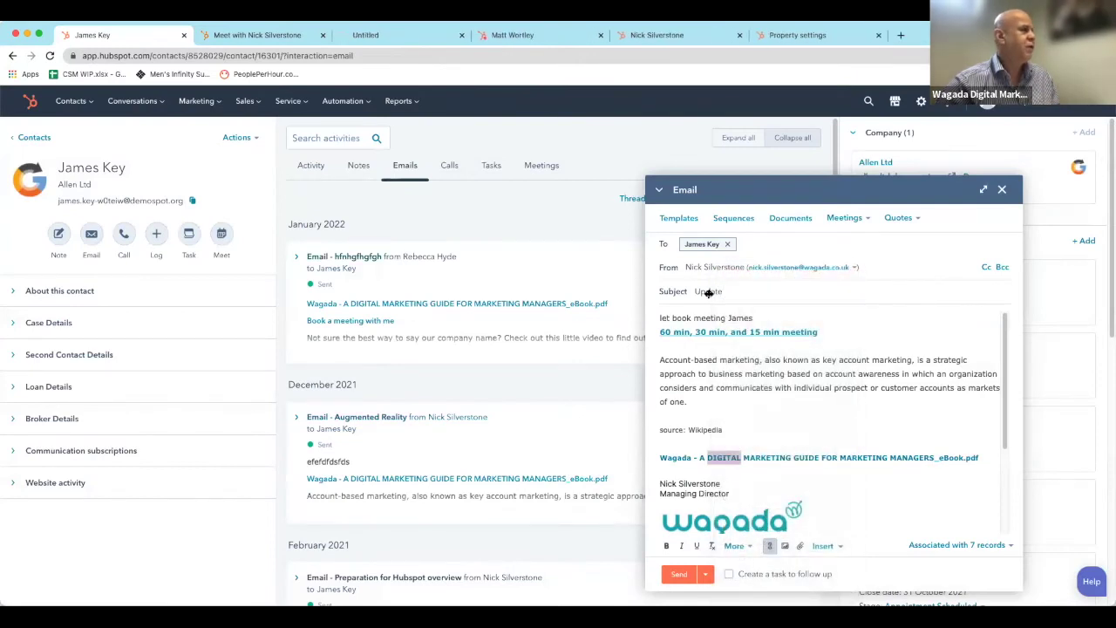
click(410, 35)
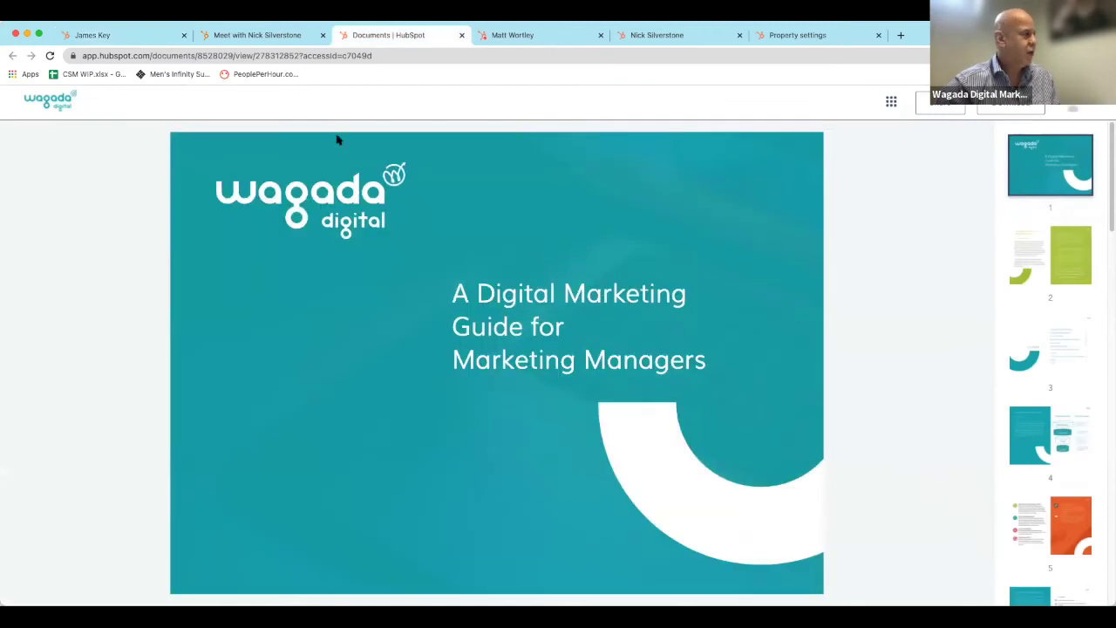
click(137, 40)
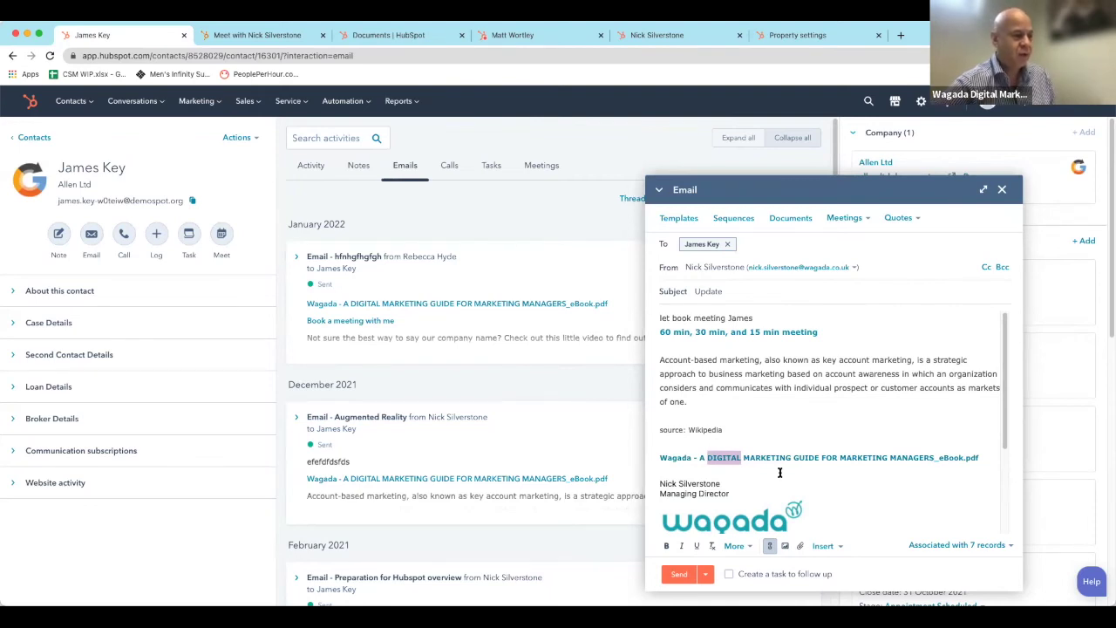
Add blank lines after the eBook link and browse the video insert options without adding one.
click(988, 456)
key(Return)
key(Return)
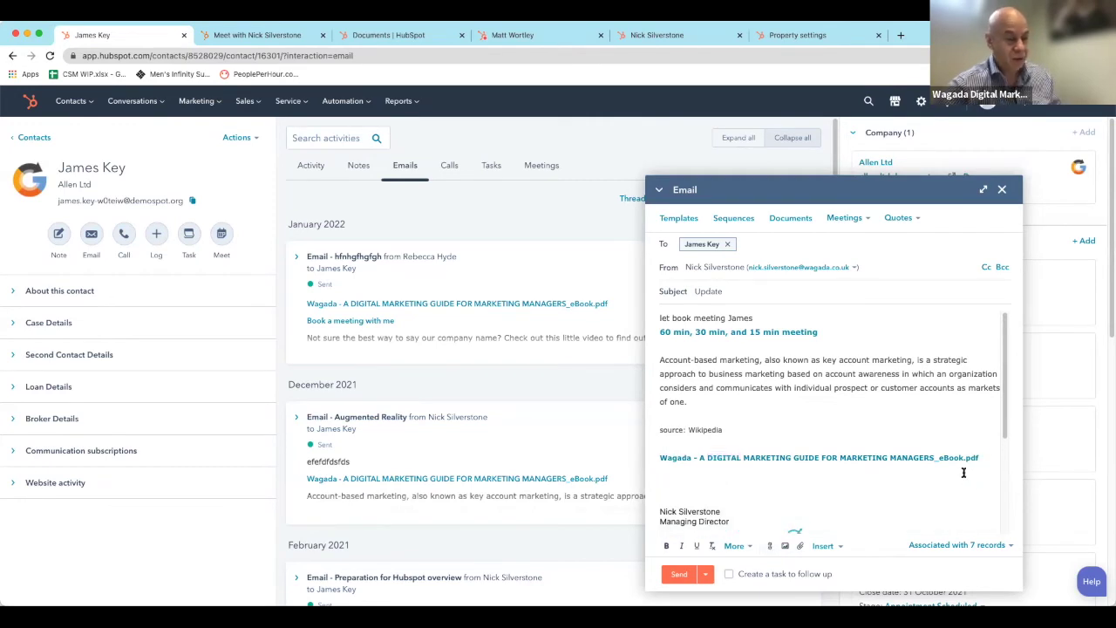
click(823, 546)
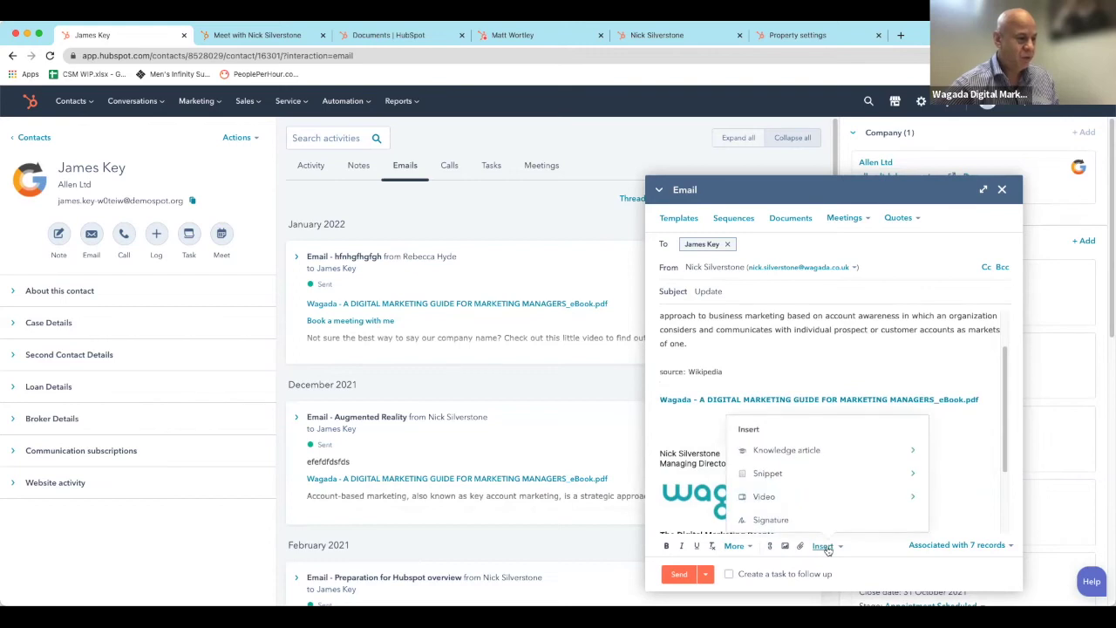
click(843, 503)
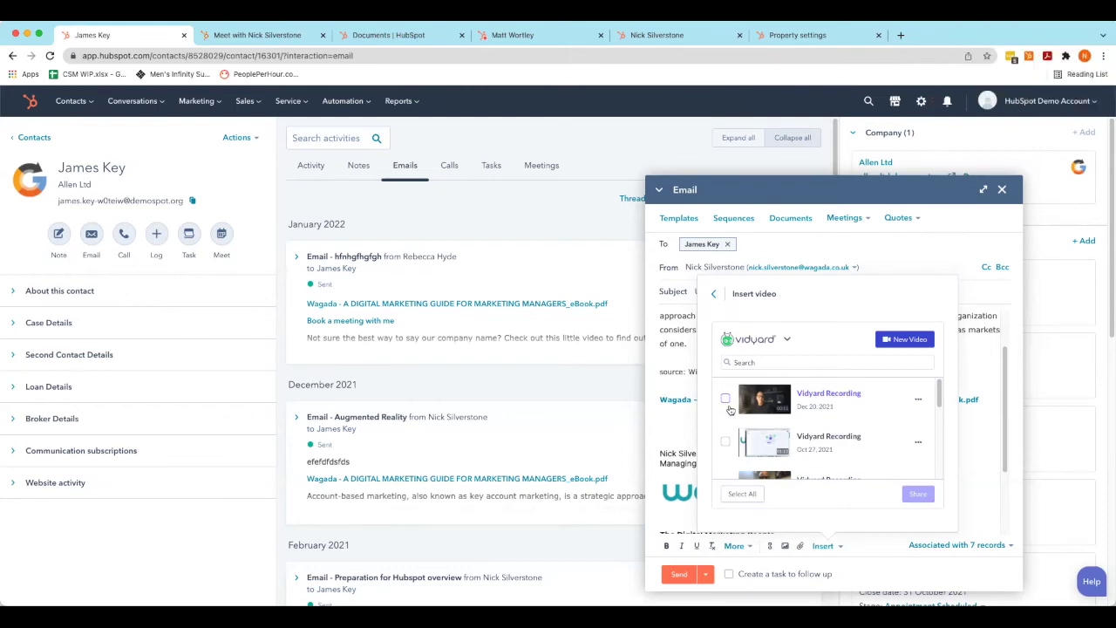
click(715, 294)
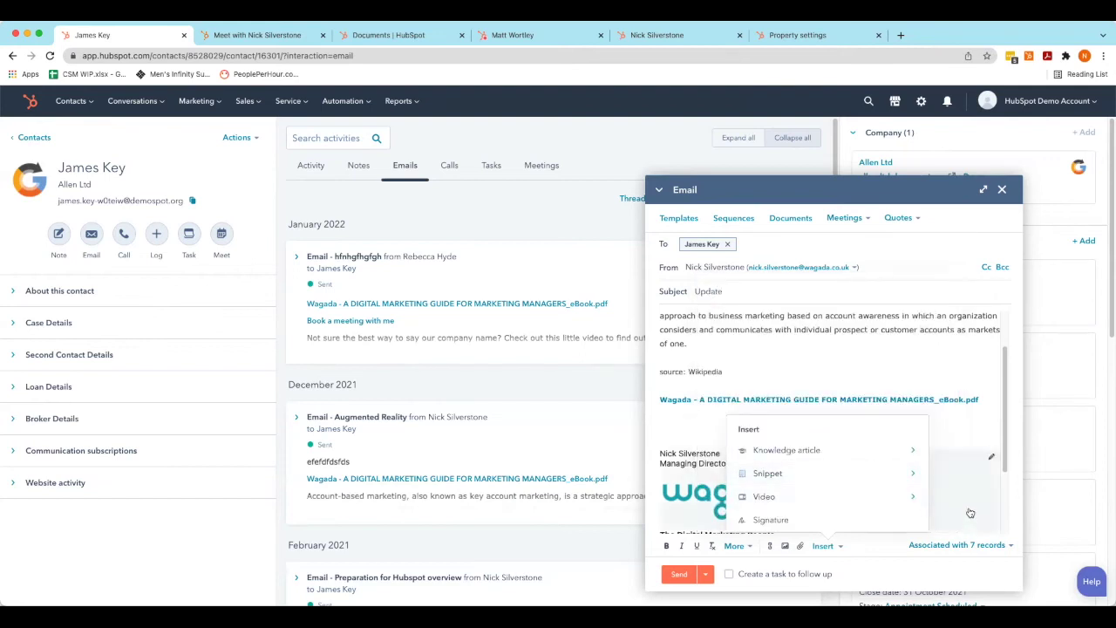
Save the Wagada Digital email signature and review the end of the draft.
click(991, 457)
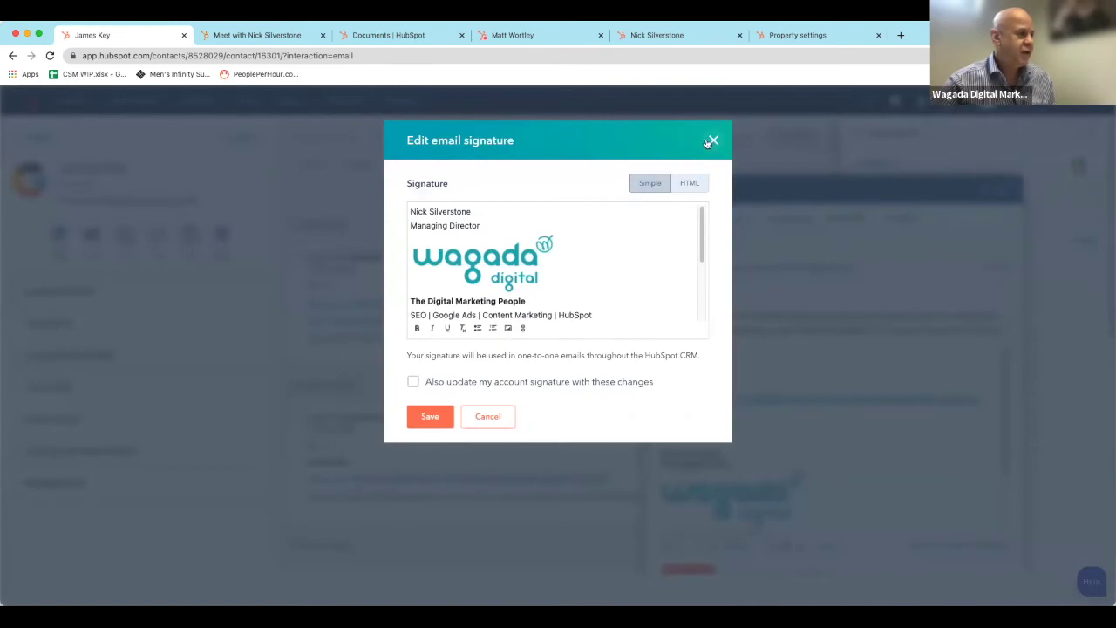
click(430, 420)
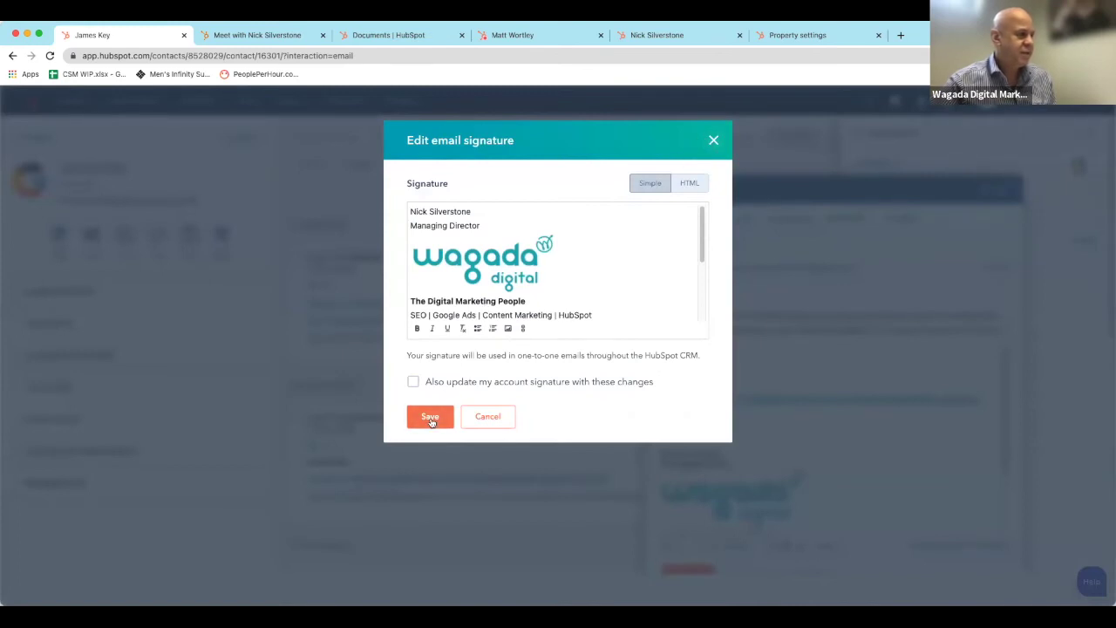
scroll(742, 418, down, 3)
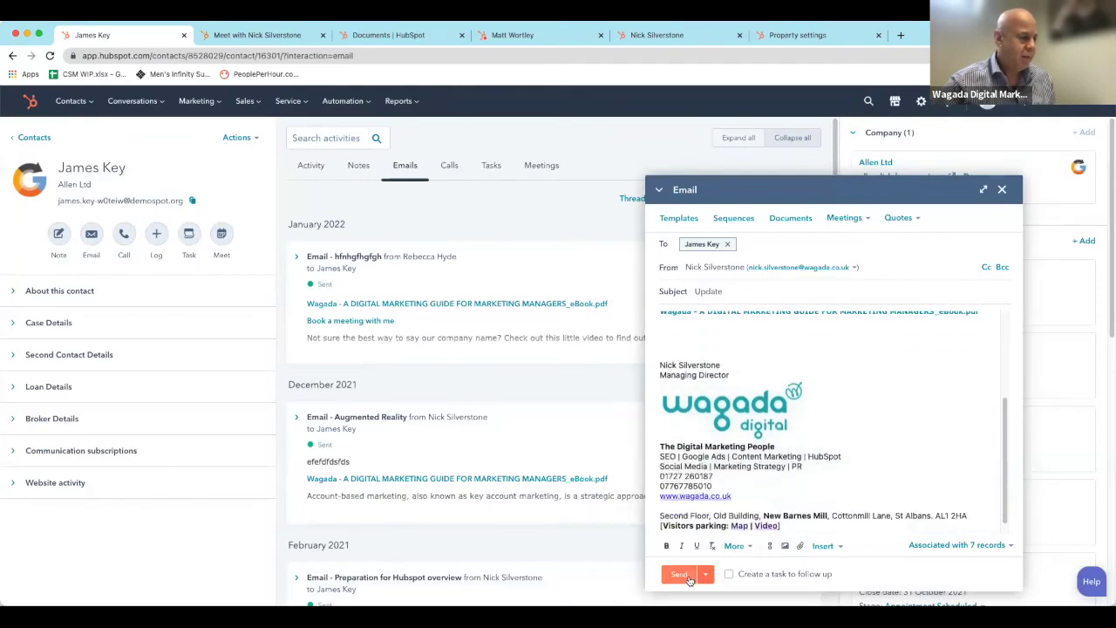
Send the Update email, turn on threaded email replies, and show the contact's logged calls.
click(680, 576)
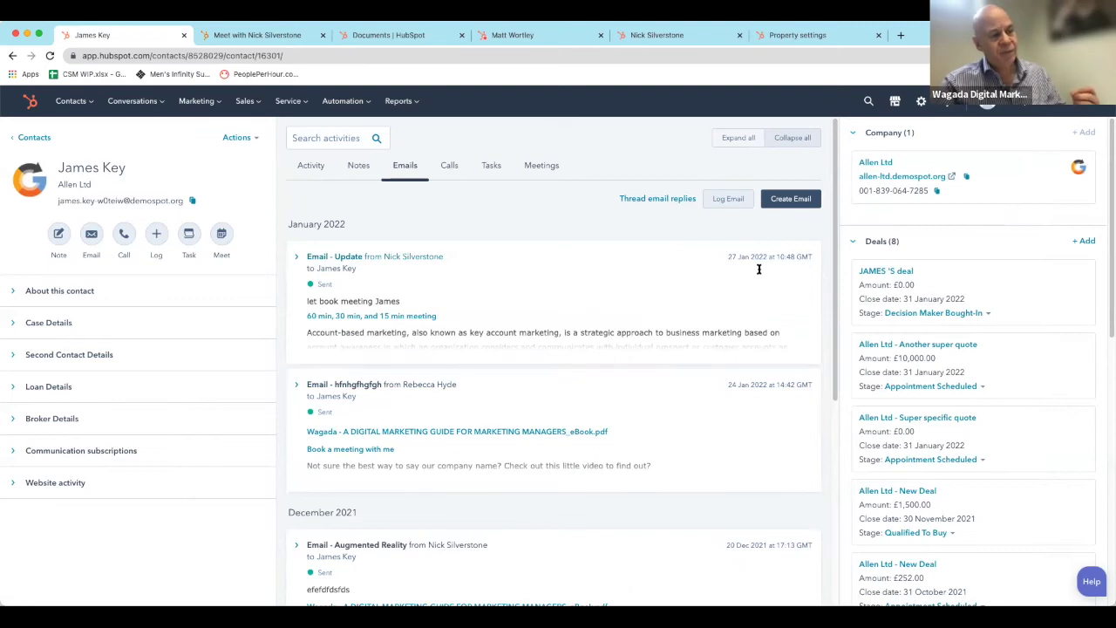
click(670, 198)
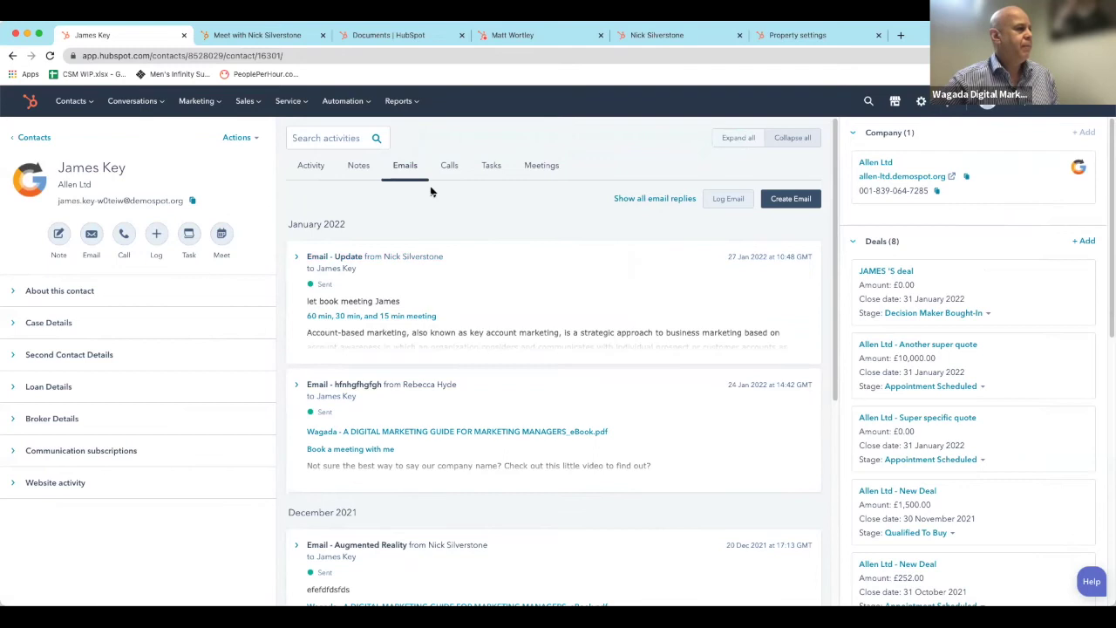
click(449, 167)
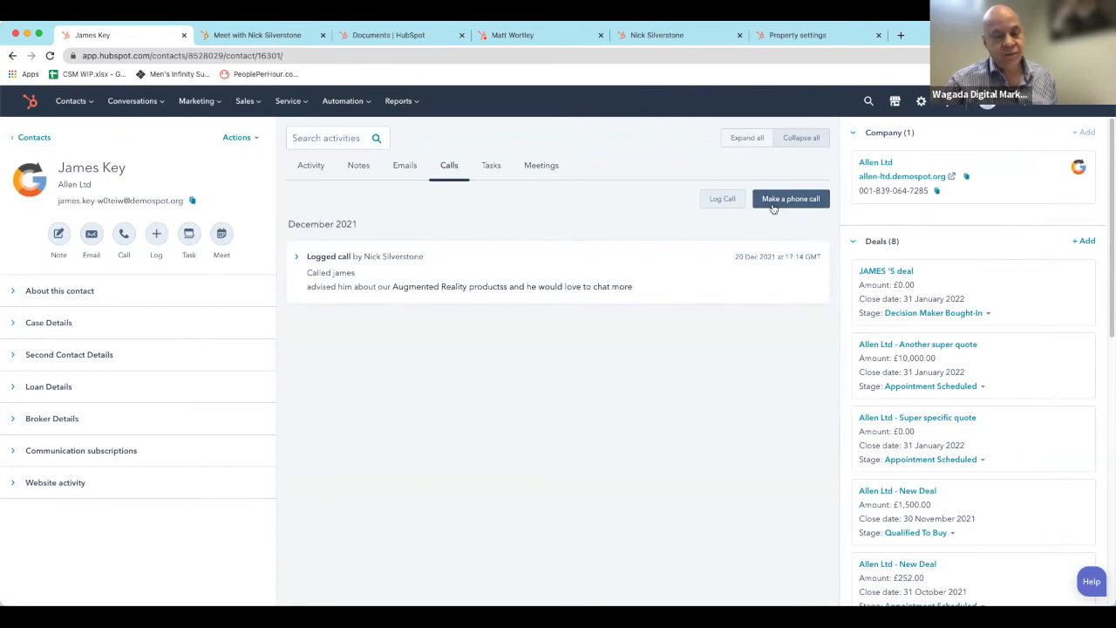
click(711, 206)
click(755, 397)
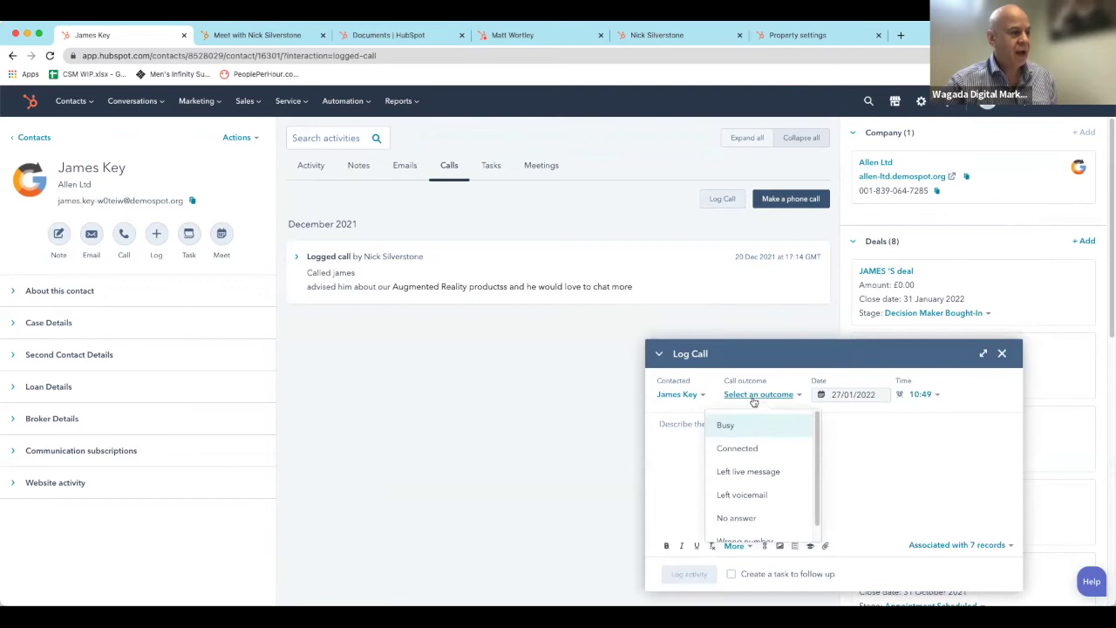
scroll(783, 463, down, 1)
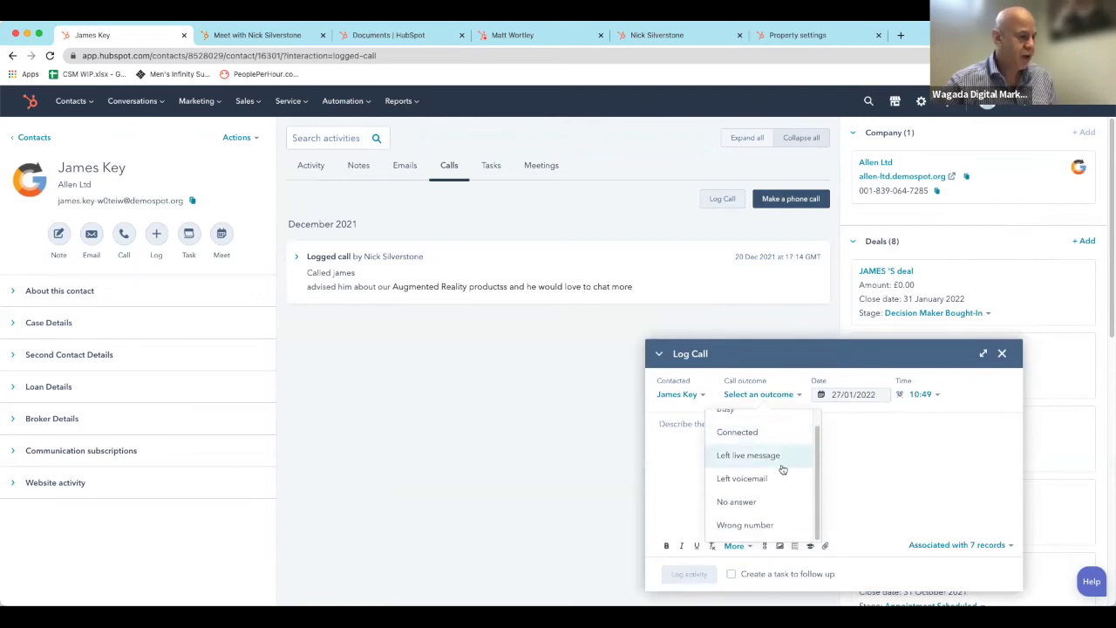
click(850, 471)
click(731, 576)
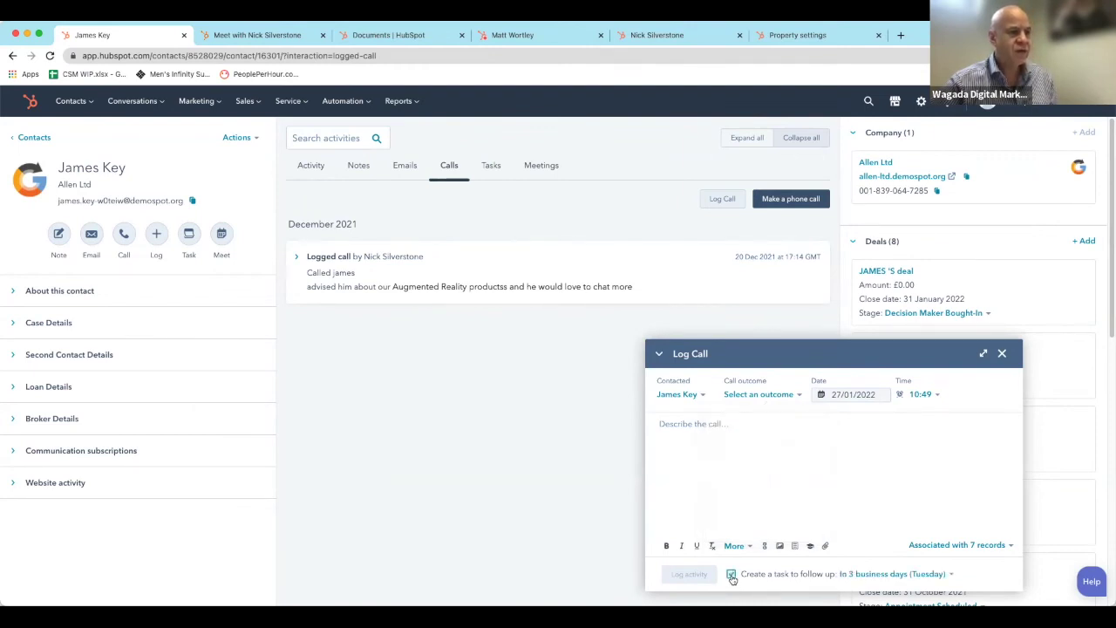
click(732, 575)
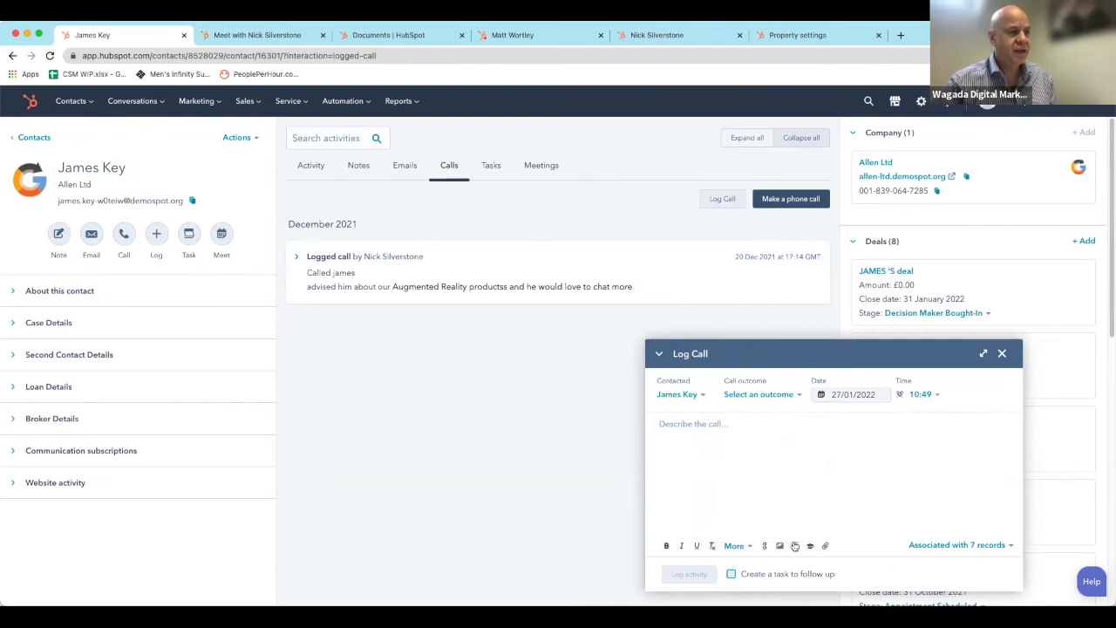
click(1002, 354)
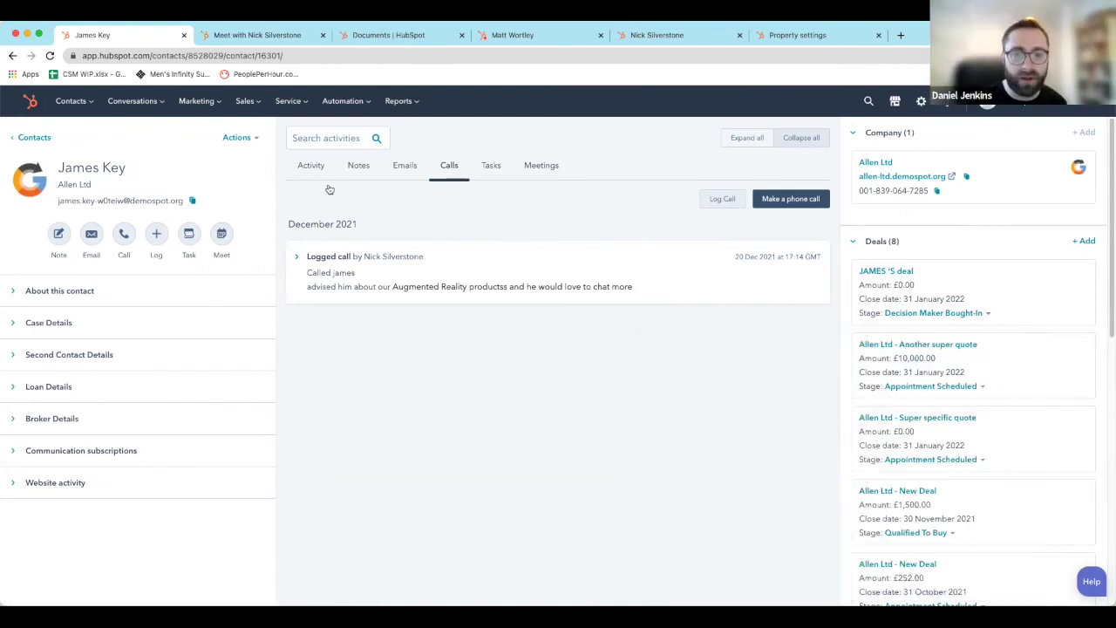
Show the contact's full Activity timeline and collapse the Deals (8) sidebar list.
click(311, 166)
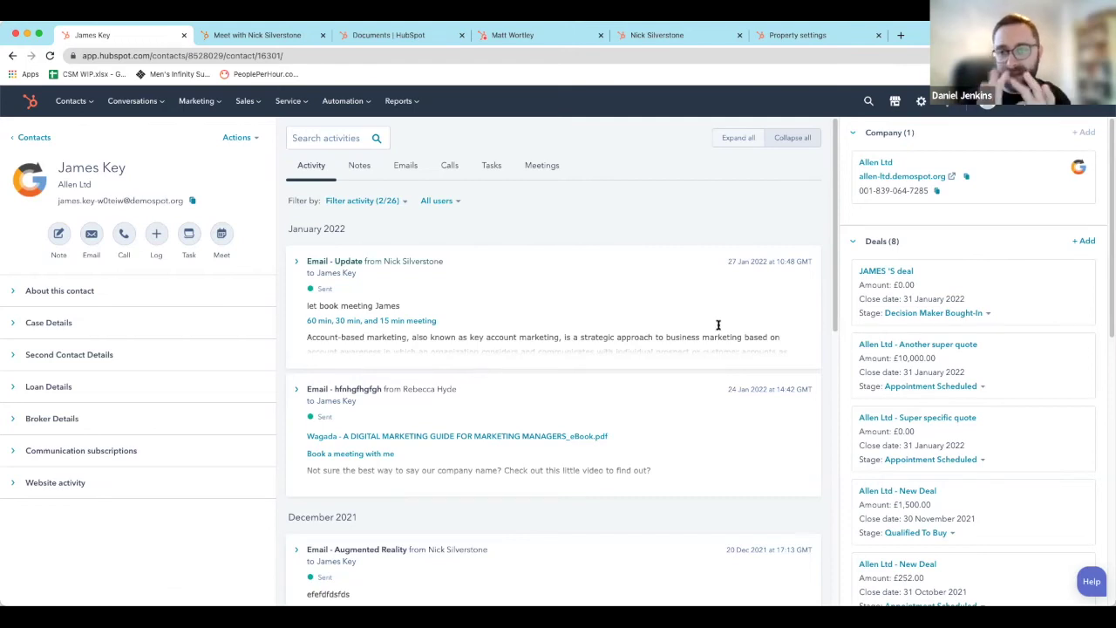
click(850, 243)
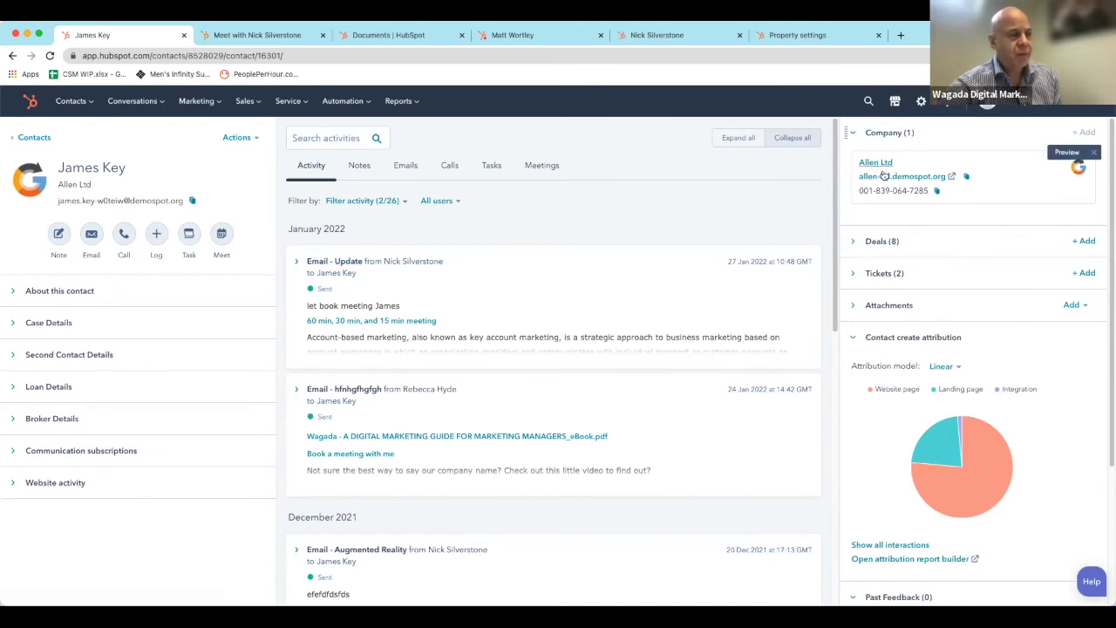
click(852, 243)
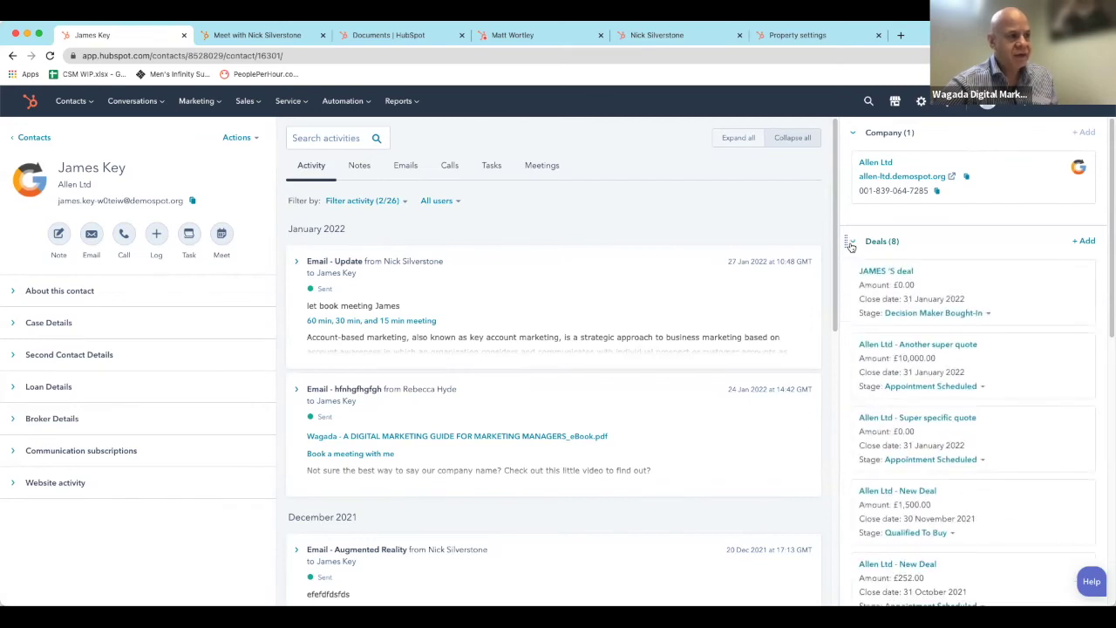
click(851, 243)
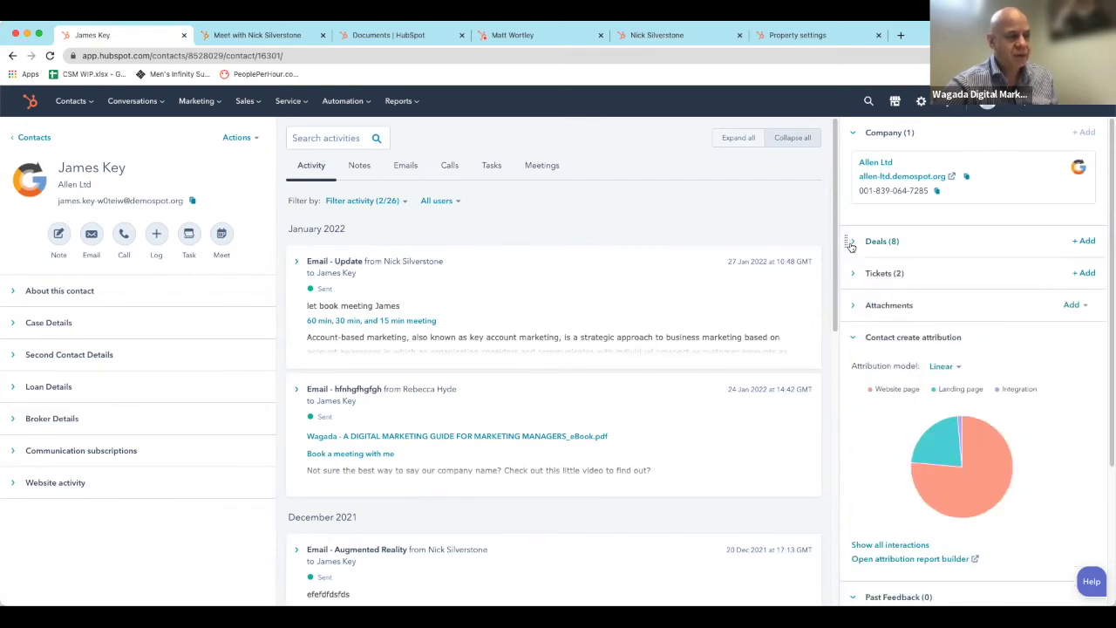
scroll(957, 349, down, 1)
scroll(957, 347, down, 1)
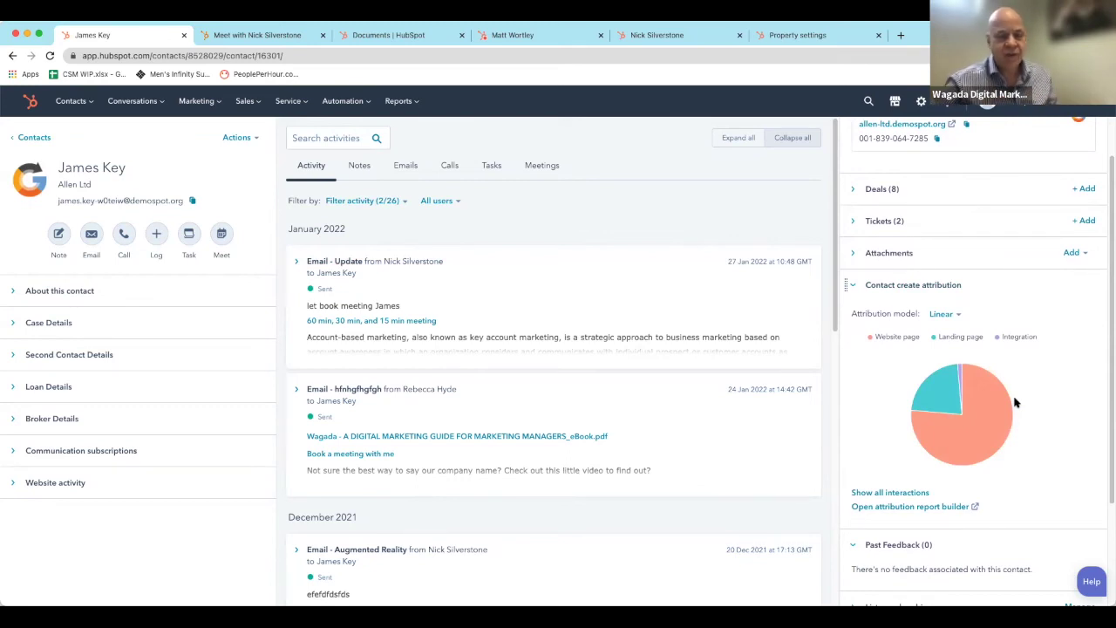
scroll(1016, 401, down, 3)
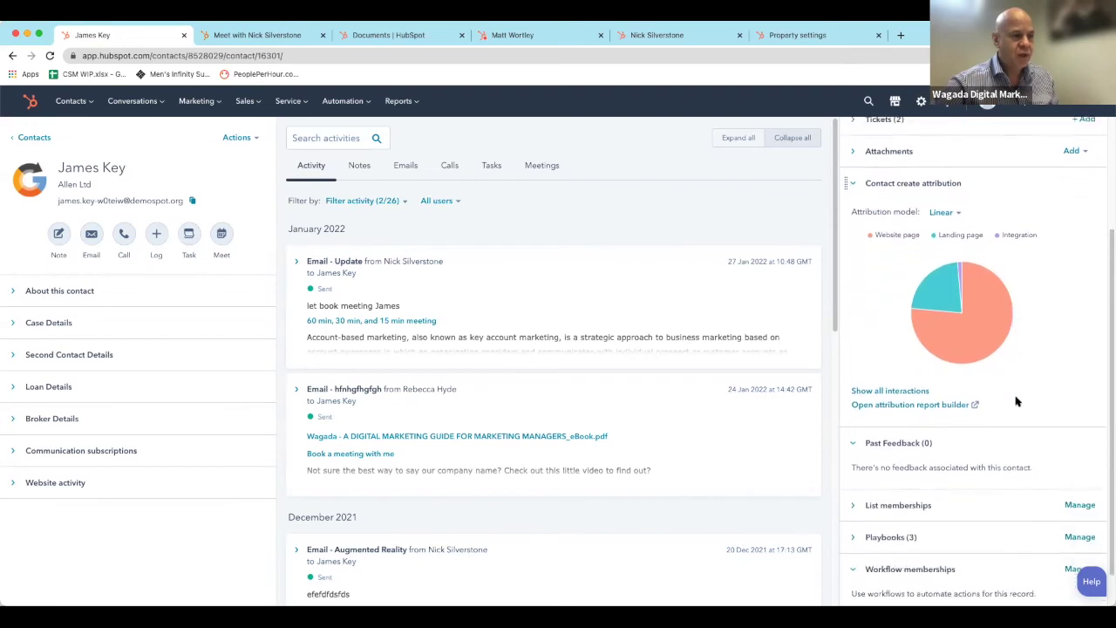
scroll(1016, 402, up, 4)
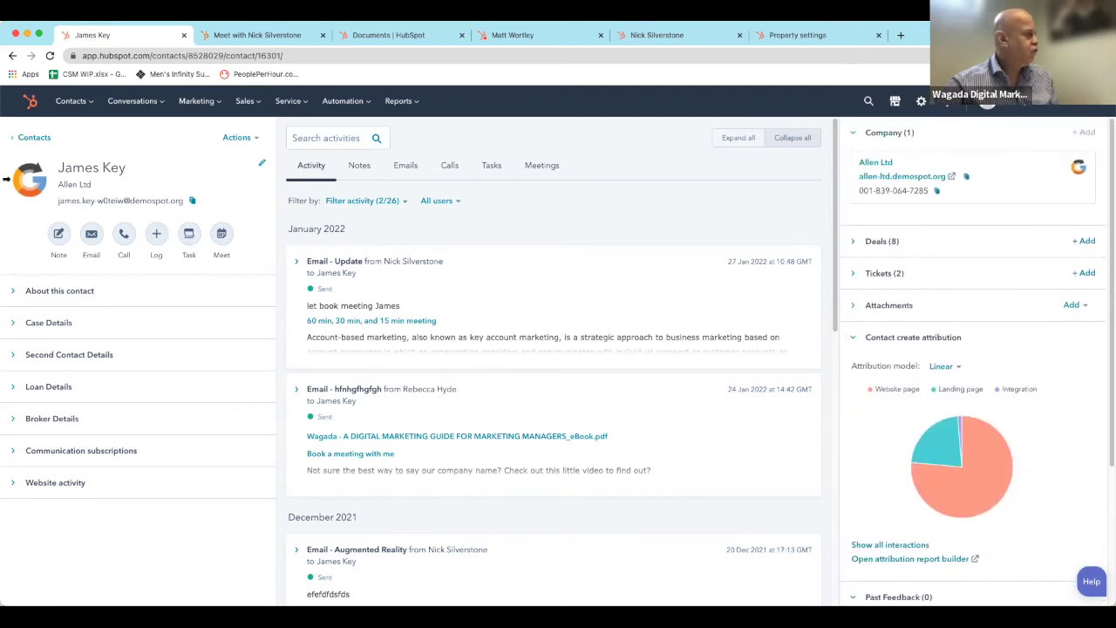
Open the Allen Ltd company record and scroll to its 13 associated deals.
click(874, 164)
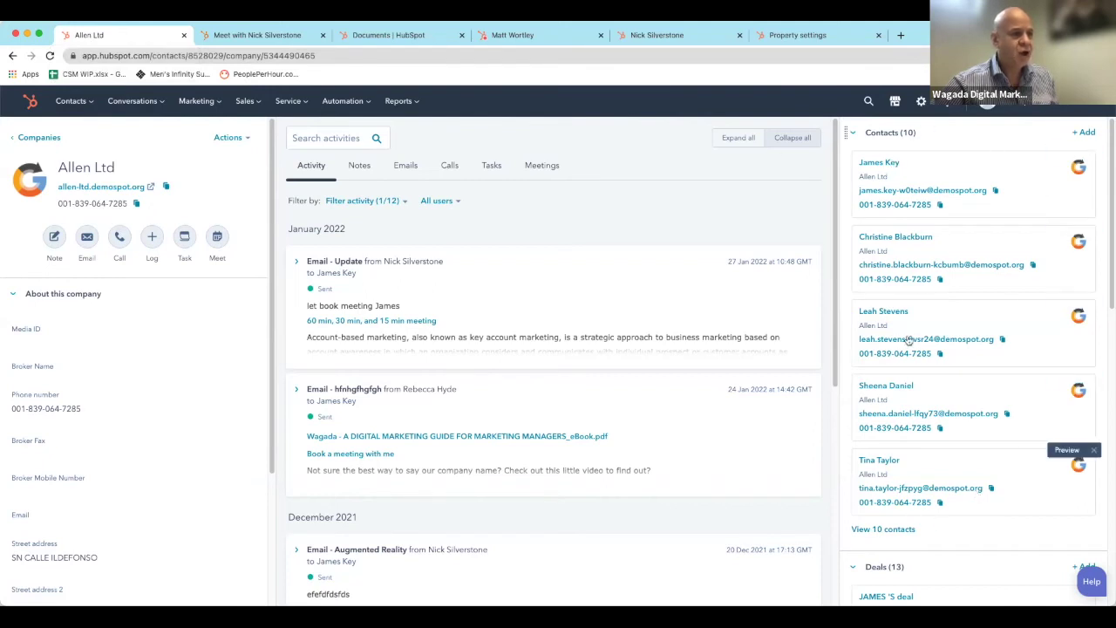
scroll(920, 286, down, 3)
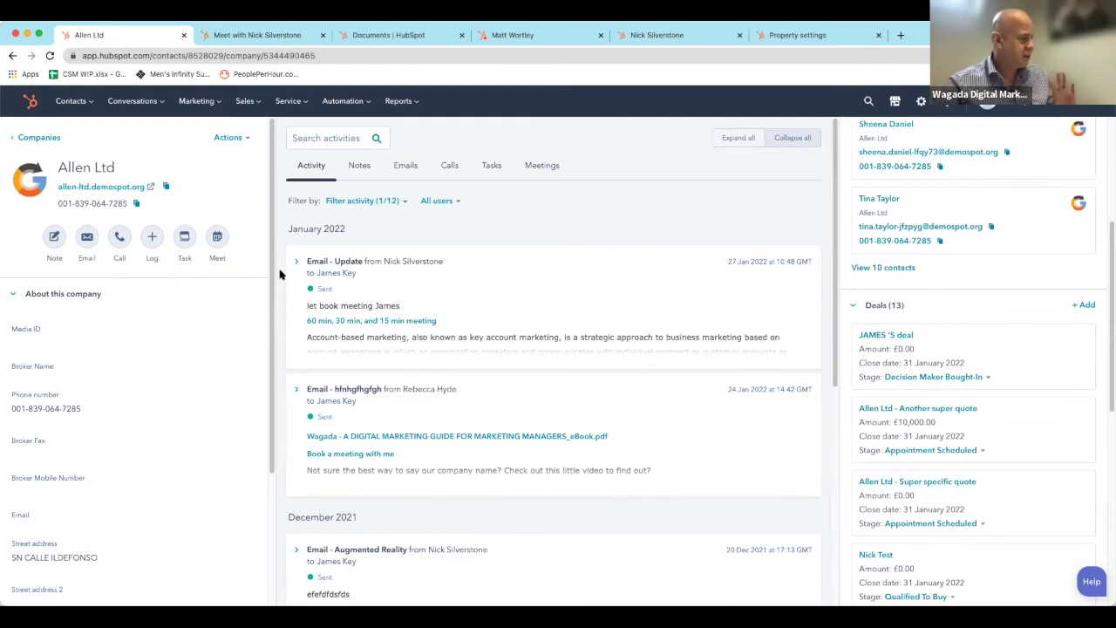
From the Smartfix contact, open the Smartfix uk company record and its Actions dropdown.
click(507, 40)
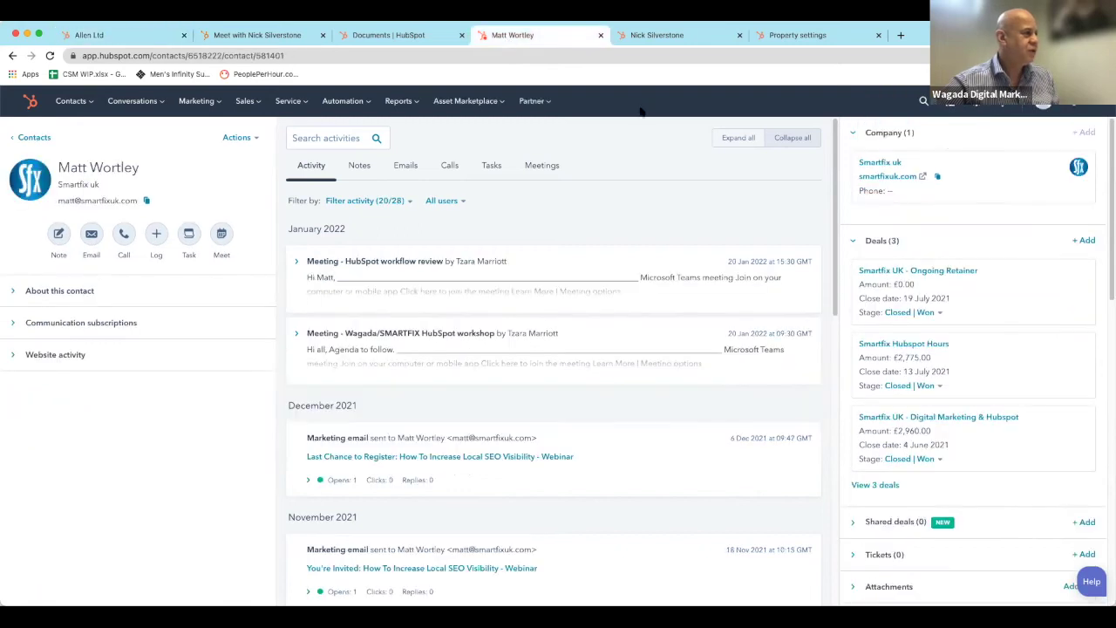
click(879, 164)
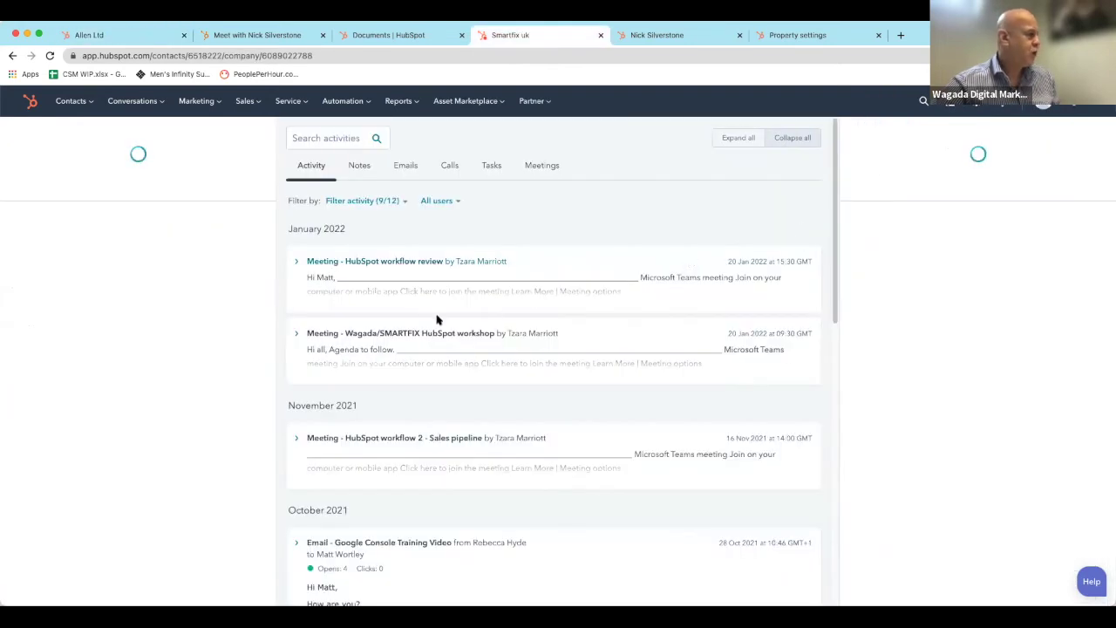
scroll(148, 344, down, 5)
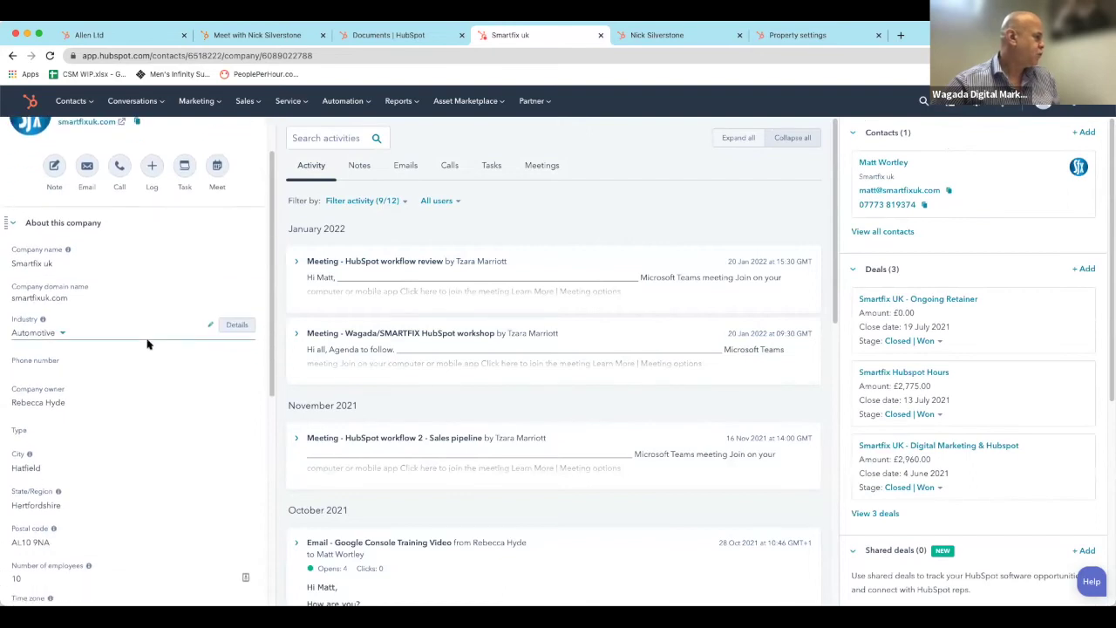
scroll(147, 341, down, 4)
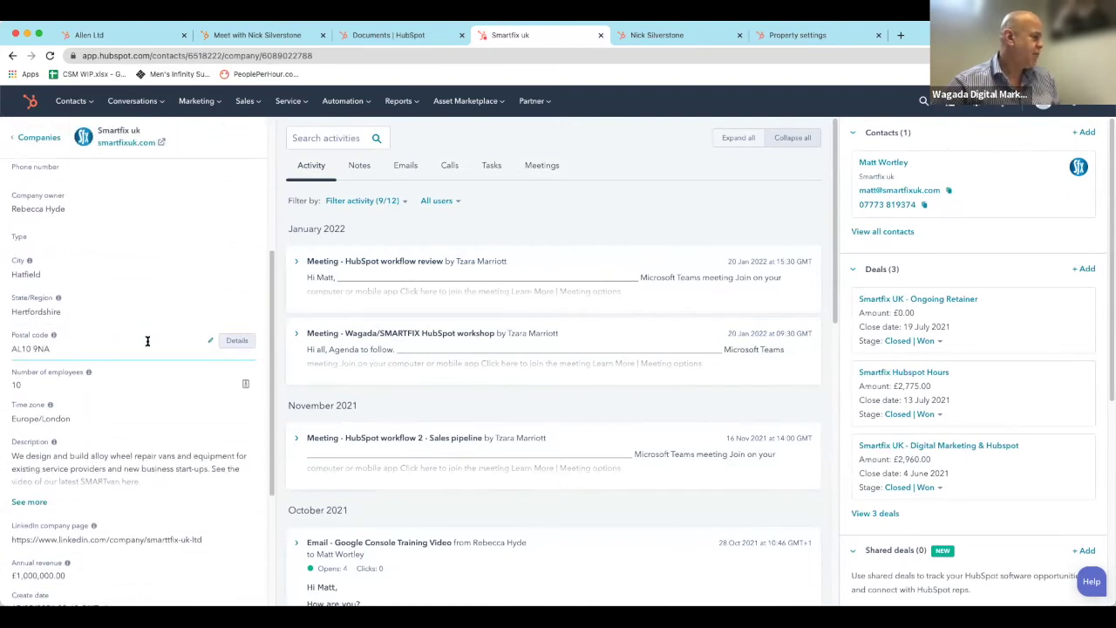
scroll(148, 341, down, 1)
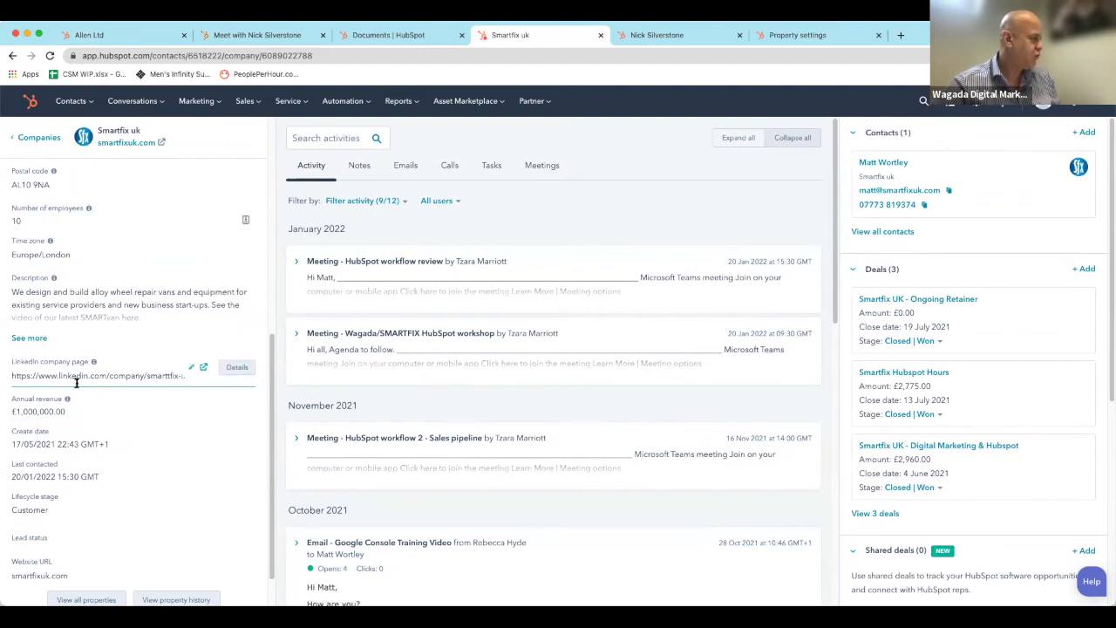
scroll(78, 384, down, 1)
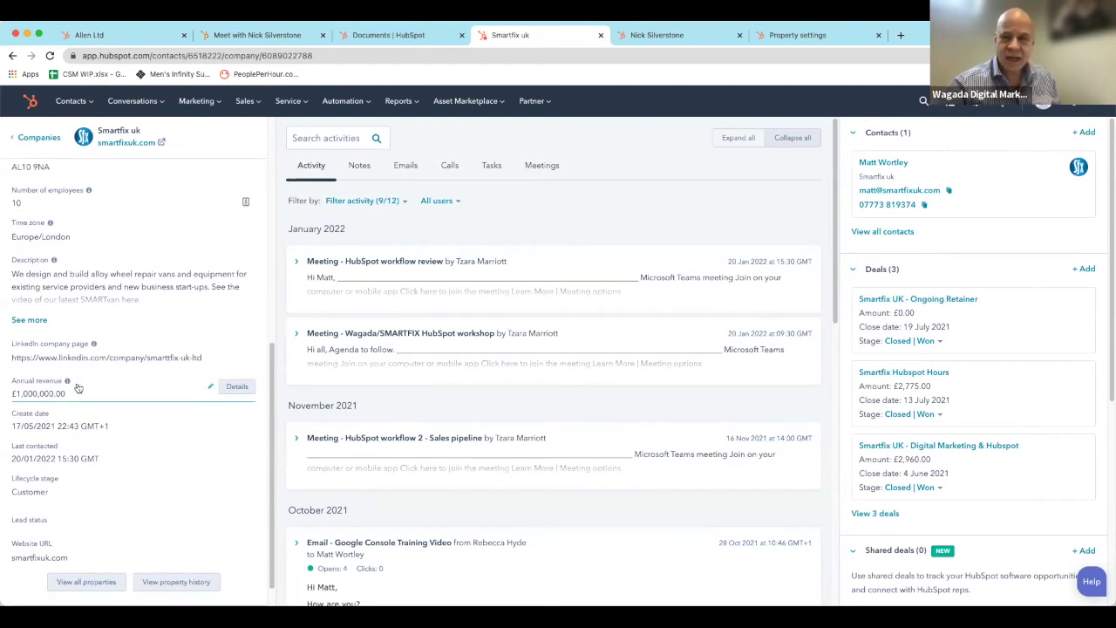
scroll(78, 388, up, 10)
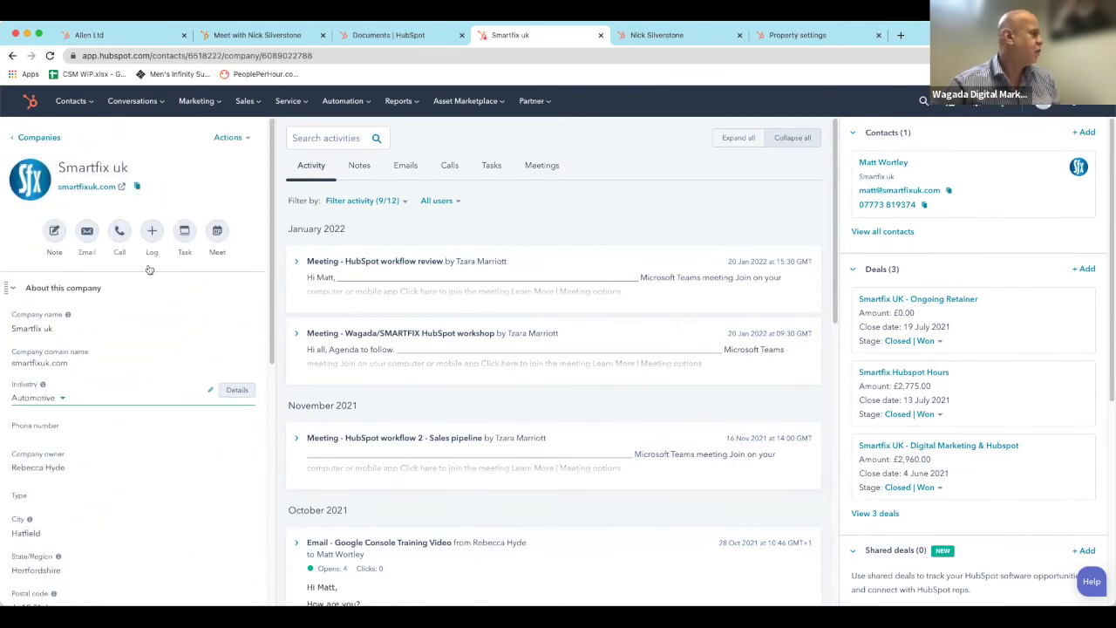
click(230, 140)
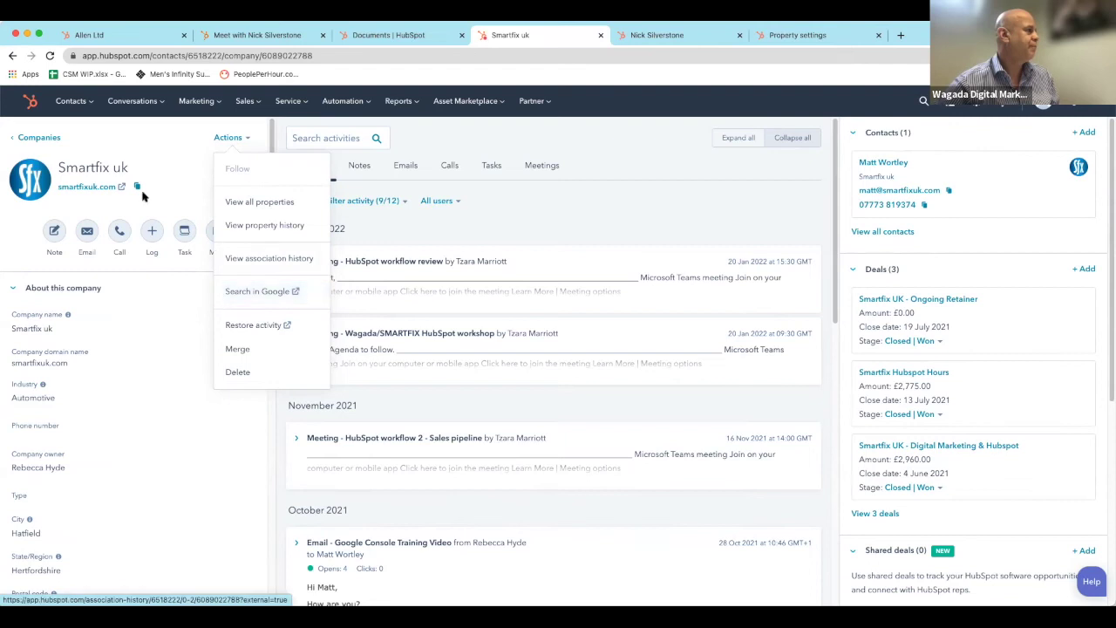
Return to the Allen Ltd company record and open the Contacts navigation dropdown.
click(125, 35)
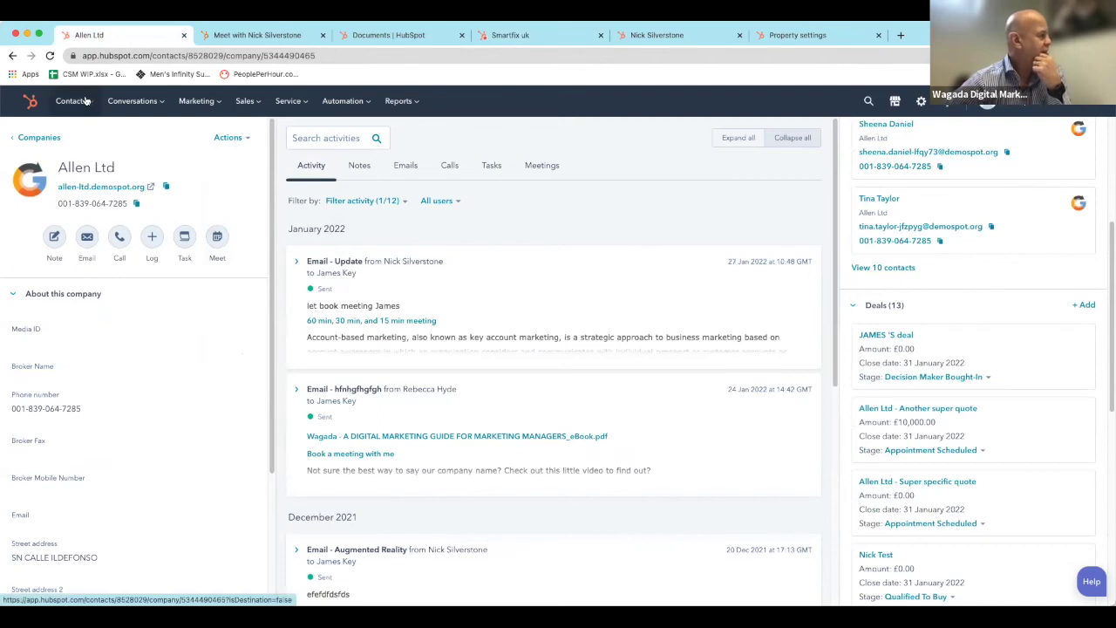
mouse_move(86, 101)
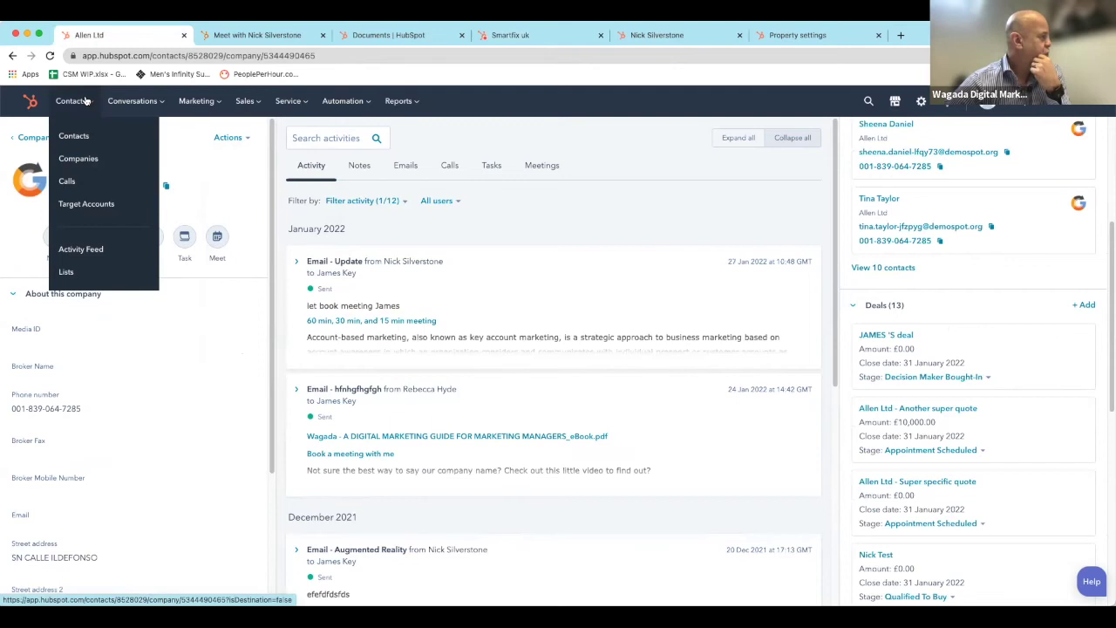
Open the seven-company Target Accounts dashboard and select the Campbell, Banks and Horn row.
click(99, 205)
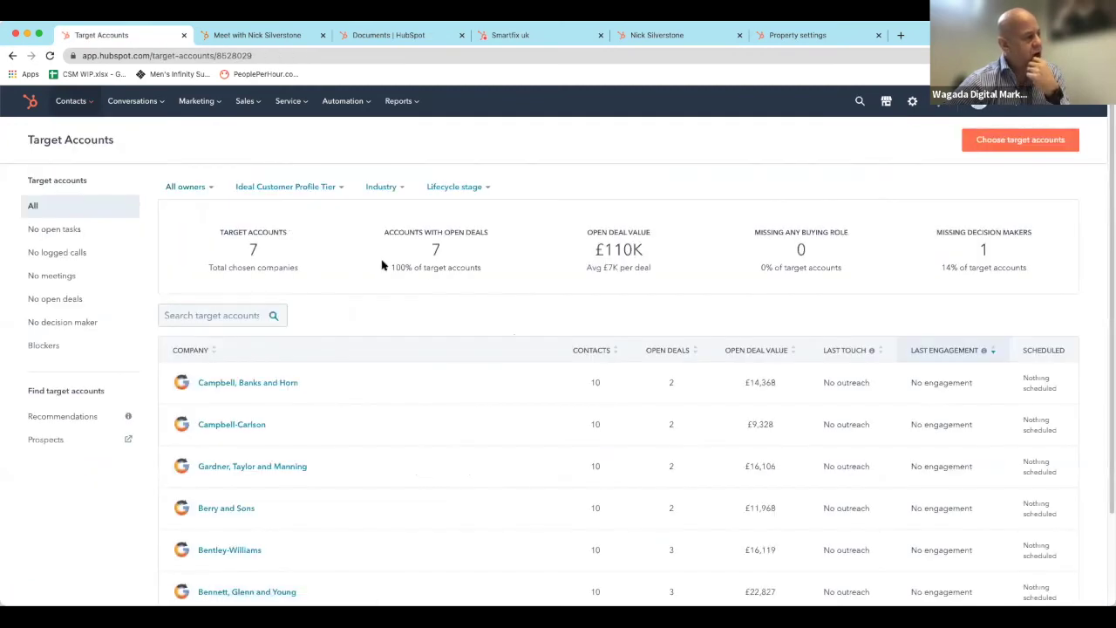
scroll(384, 263, down, 1)
scroll(384, 262, down, 2)
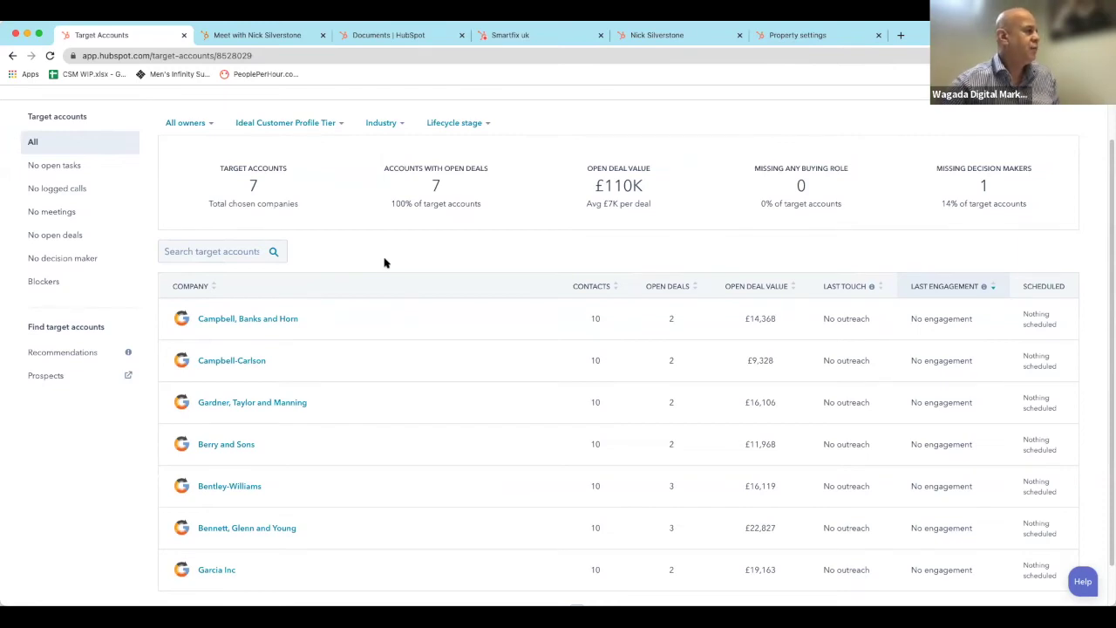
scroll(381, 286, down, 2)
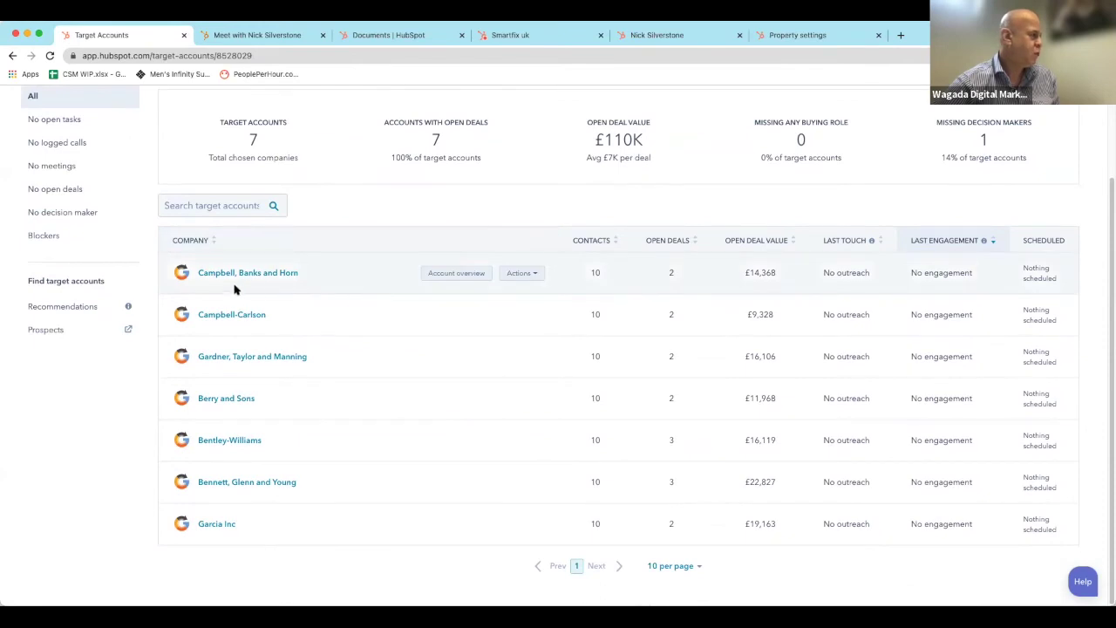
click(235, 274)
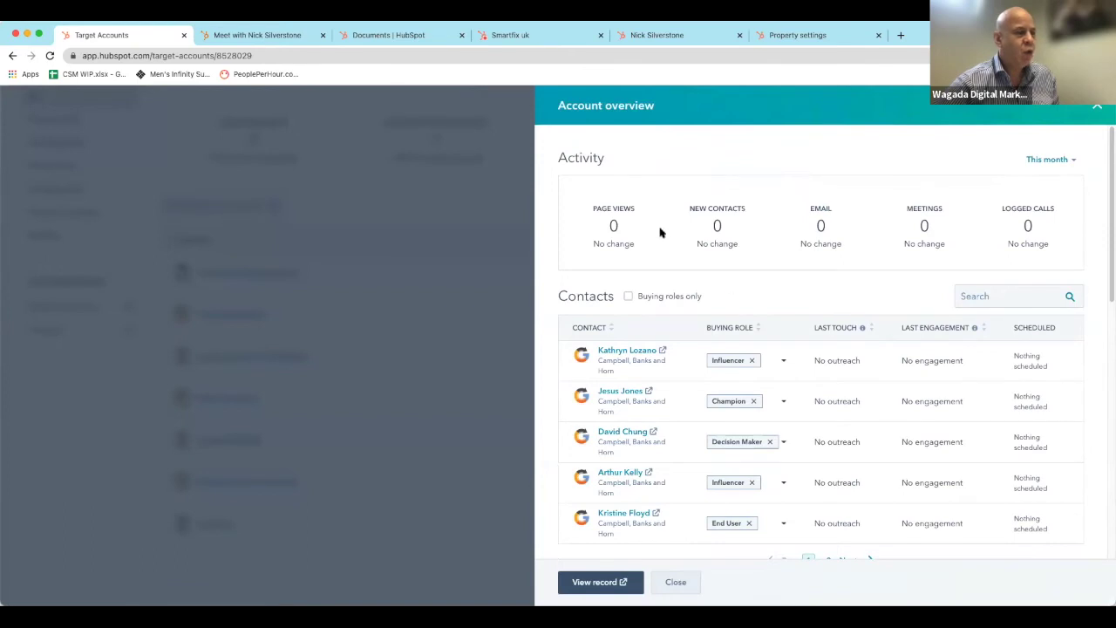
Look over Campbell, Banks and Horn's three deals, including the £11,009 Q4 Order, then close the overview.
scroll(892, 206, down, 5)
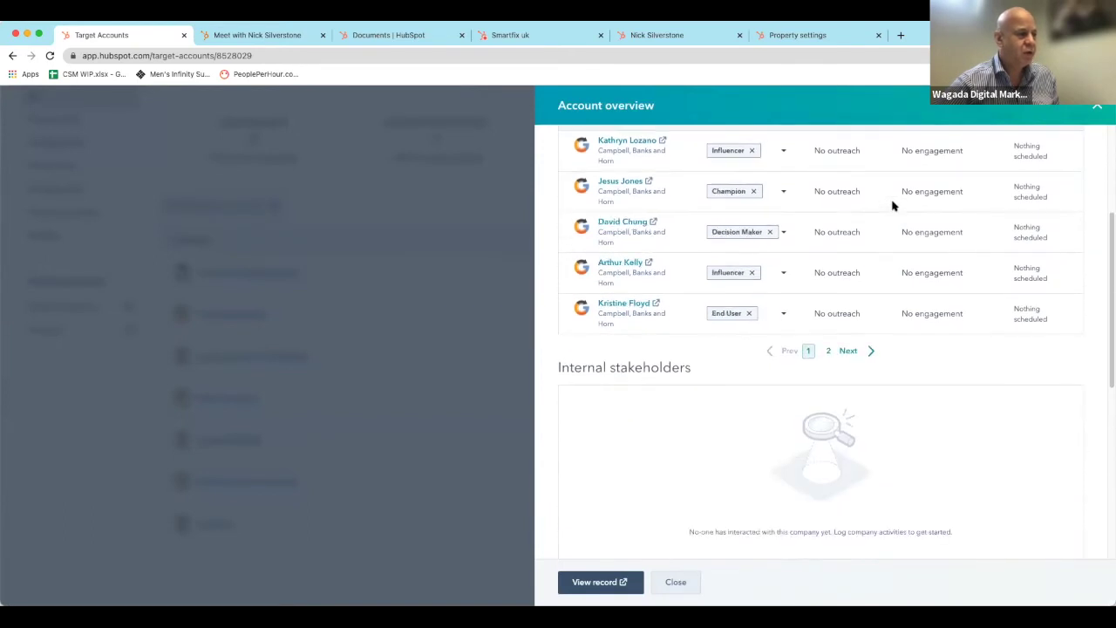
scroll(892, 206, down, 10)
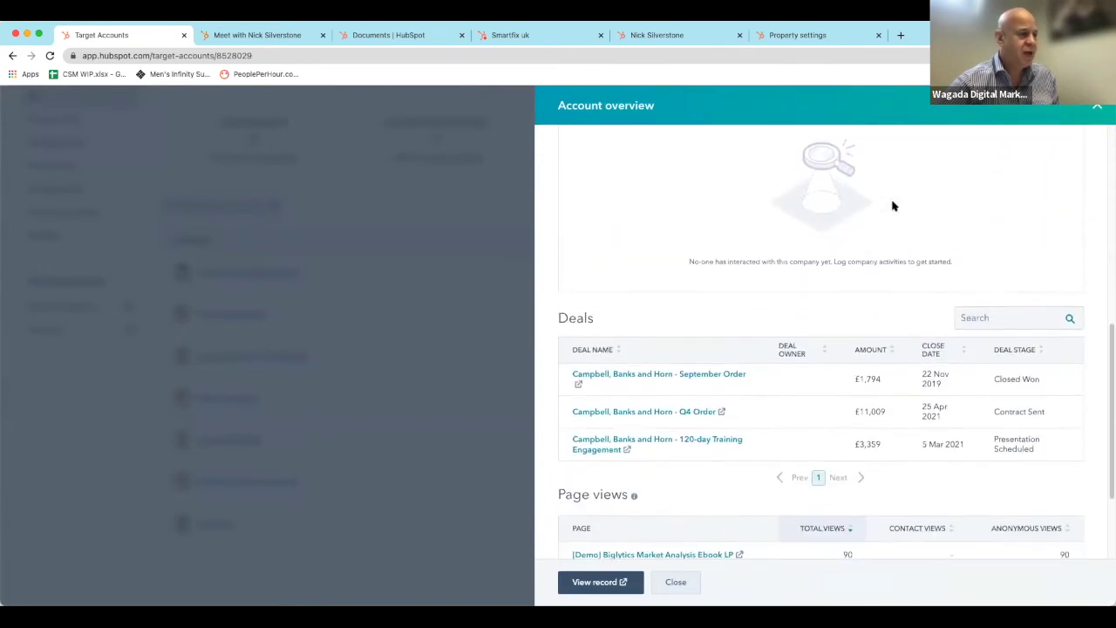
scroll(893, 208, down, 1)
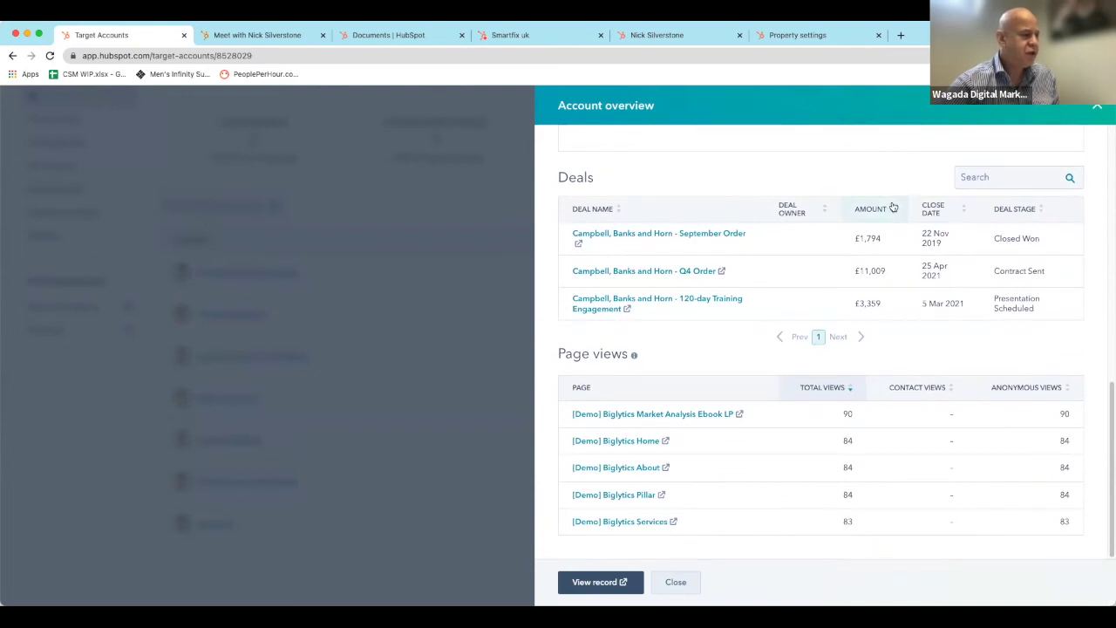
scroll(894, 208, up, 3)
scroll(893, 208, down, 3)
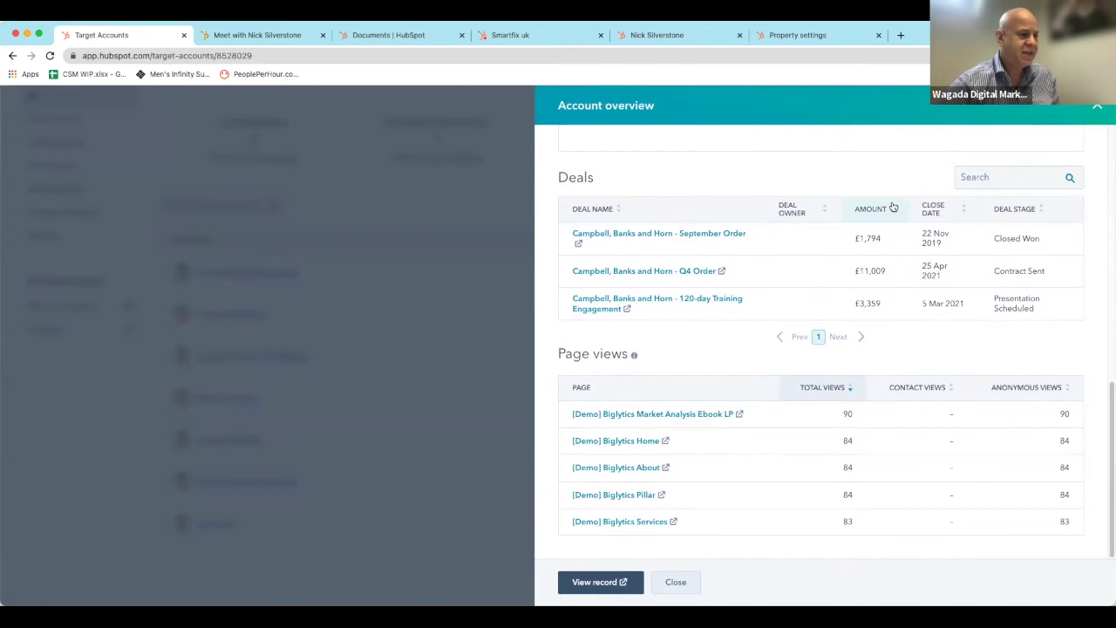
scroll(893, 207, up, 10)
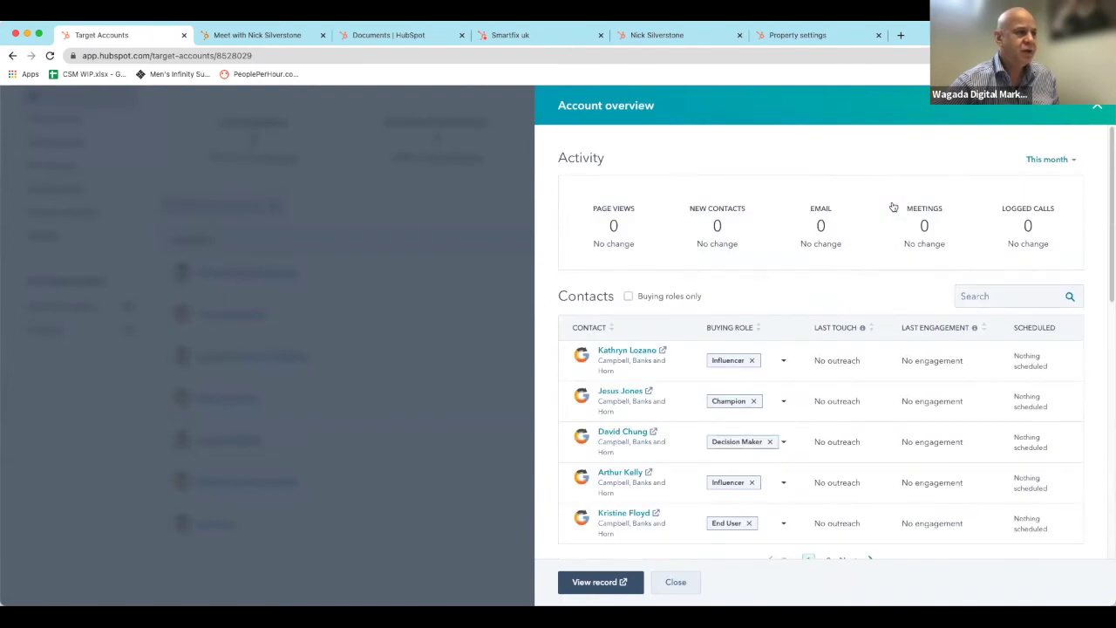
click(1097, 107)
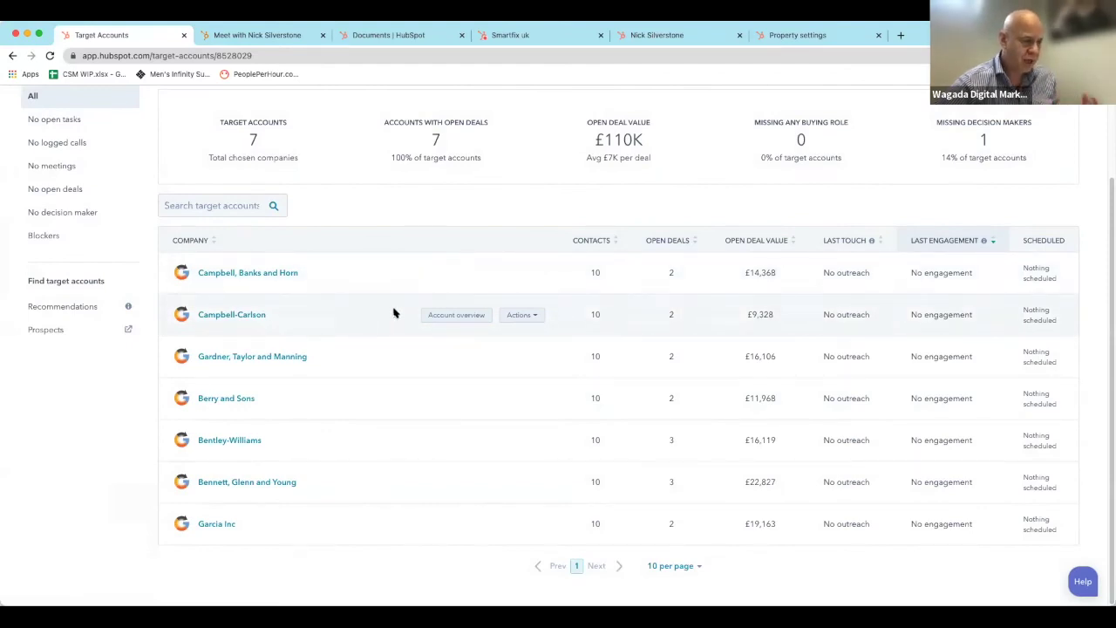
click(233, 360)
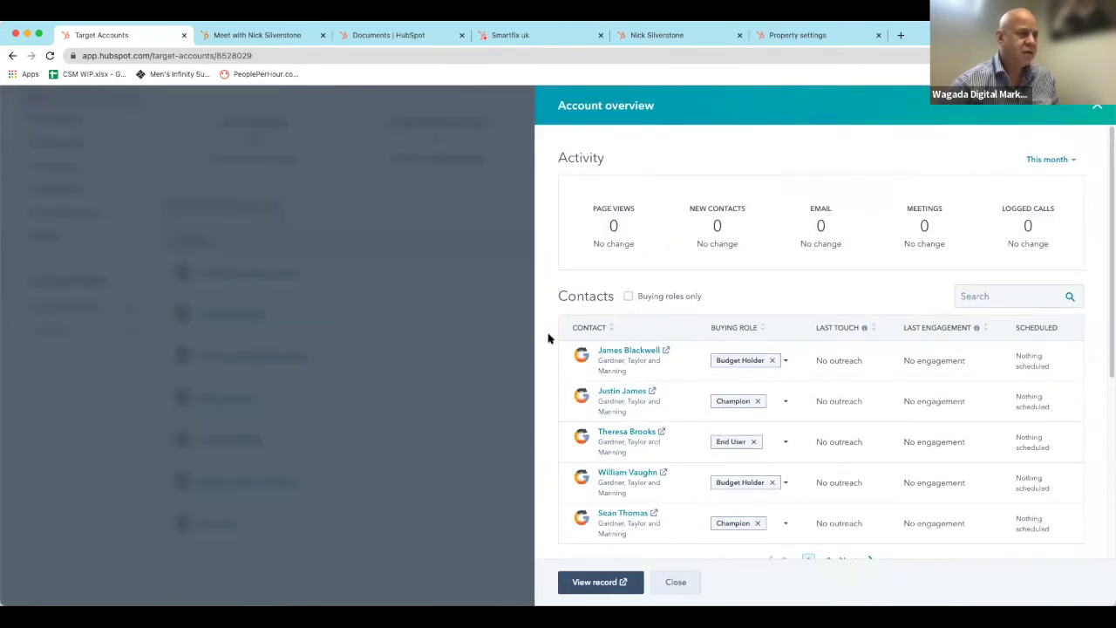
scroll(627, 309, down, 3)
scroll(626, 309, down, 5)
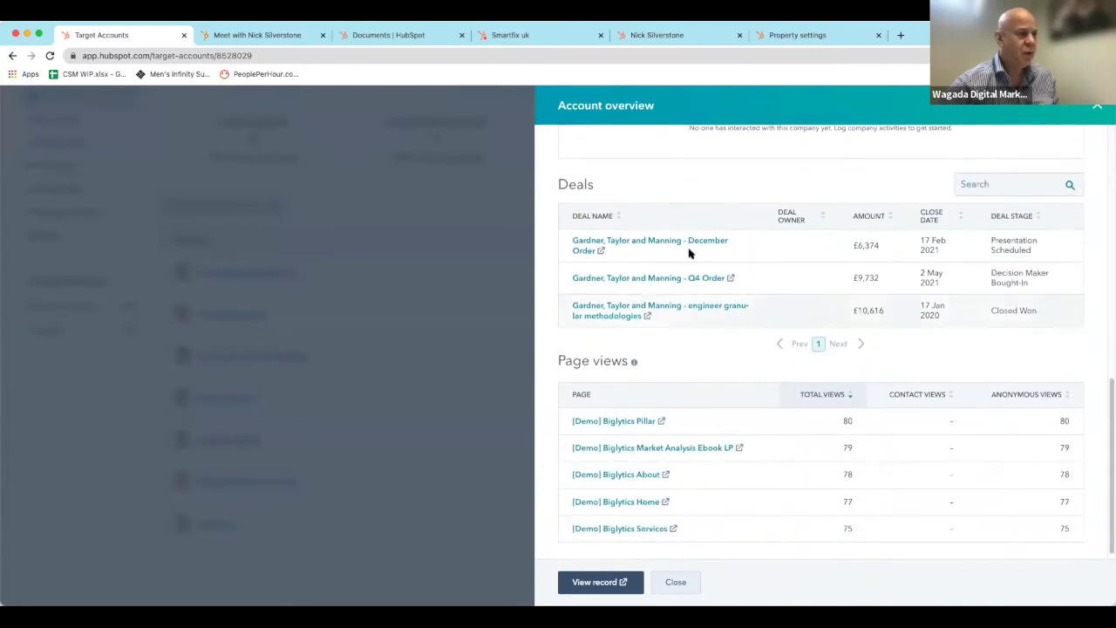
click(1100, 114)
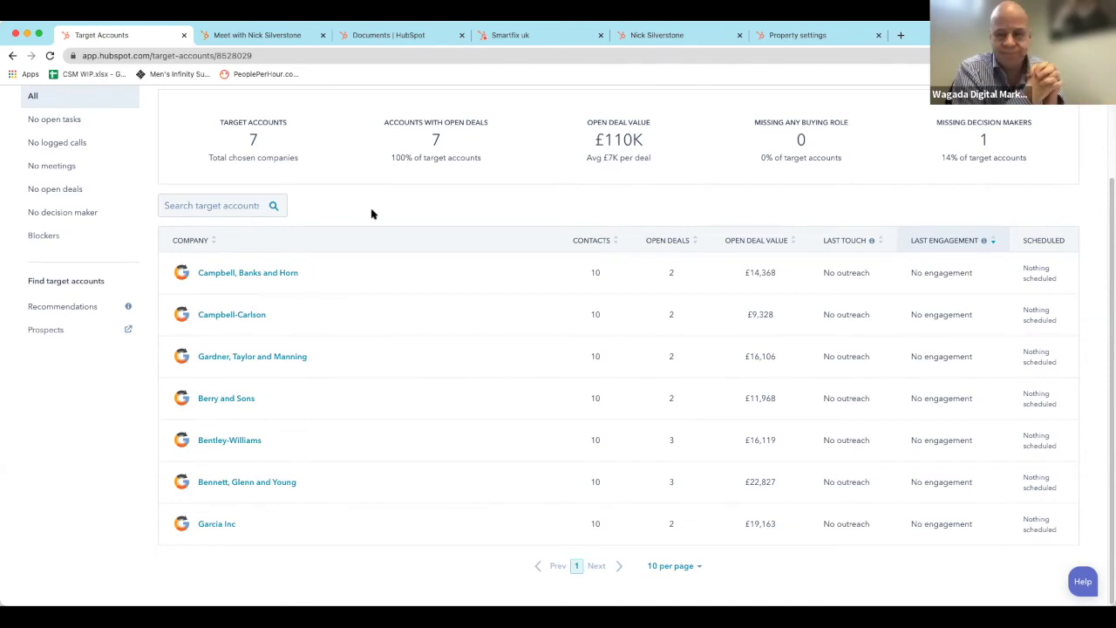
Scroll back to the top of Target Accounts and bring up the Contacts menu.
scroll(371, 214, up, 3)
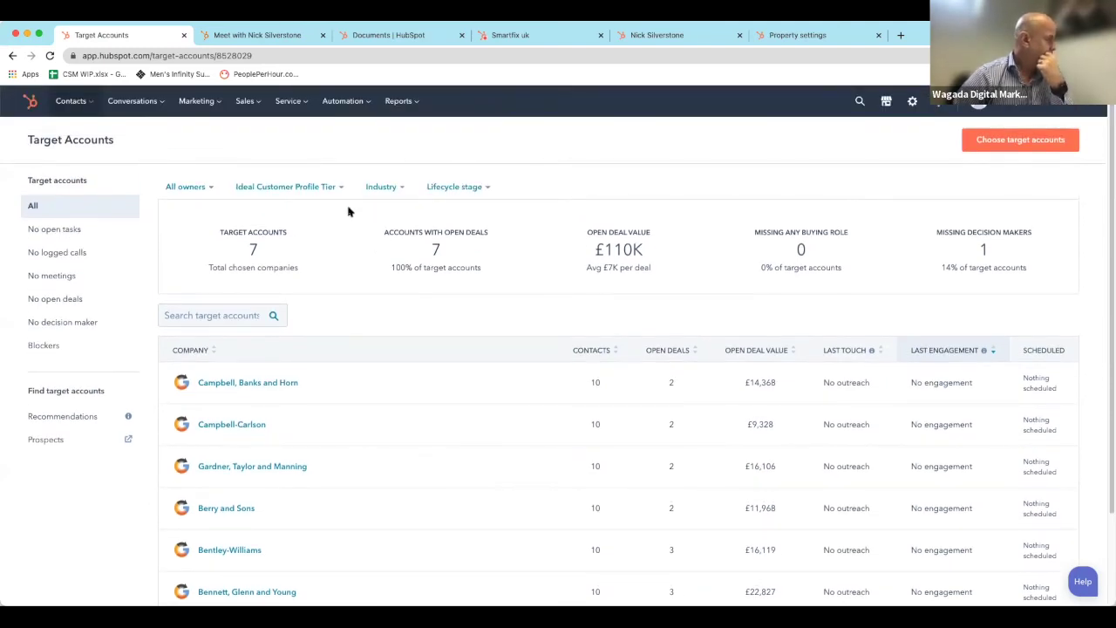
click(75, 103)
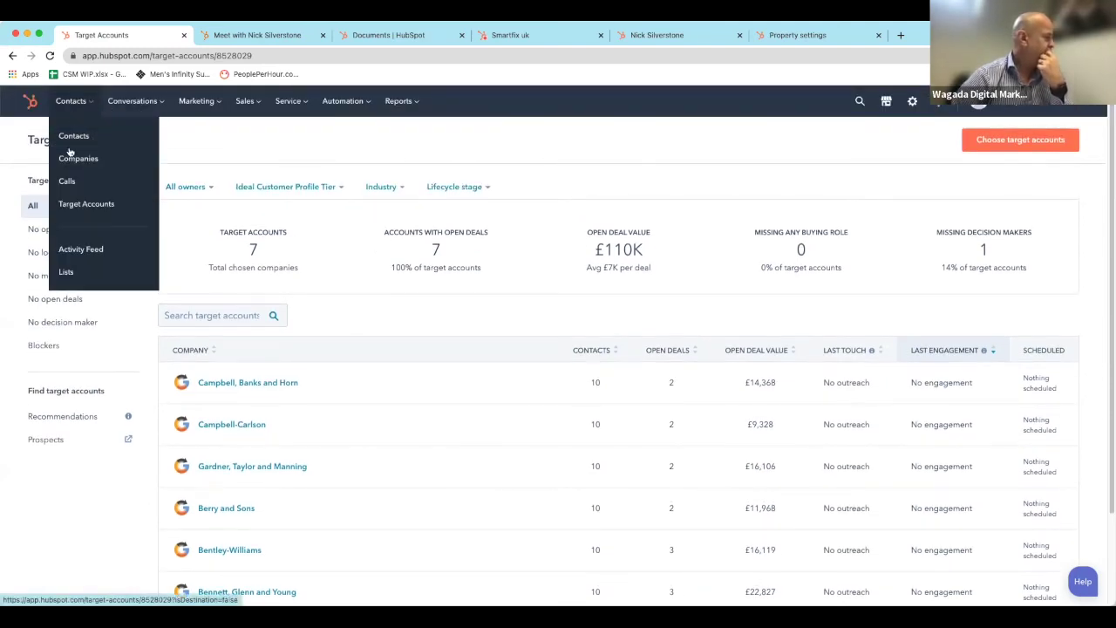
Browse the contact lists table, then switch to the Property settings tab showing the Crafty Cameron persona.
click(68, 271)
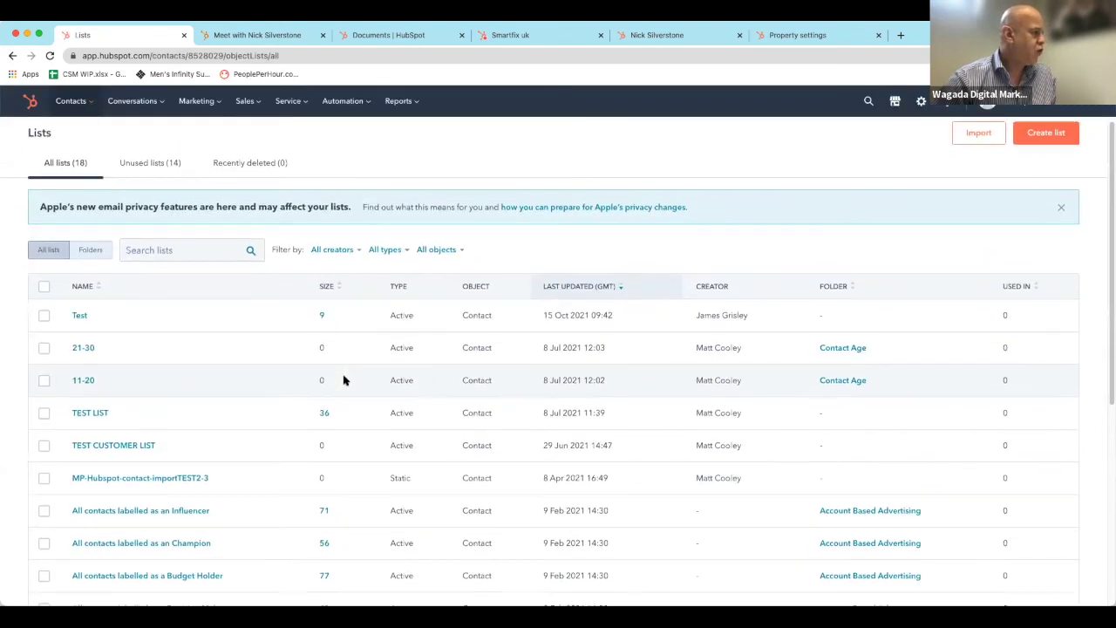
scroll(344, 381, down, 3)
scroll(343, 380, down, 2)
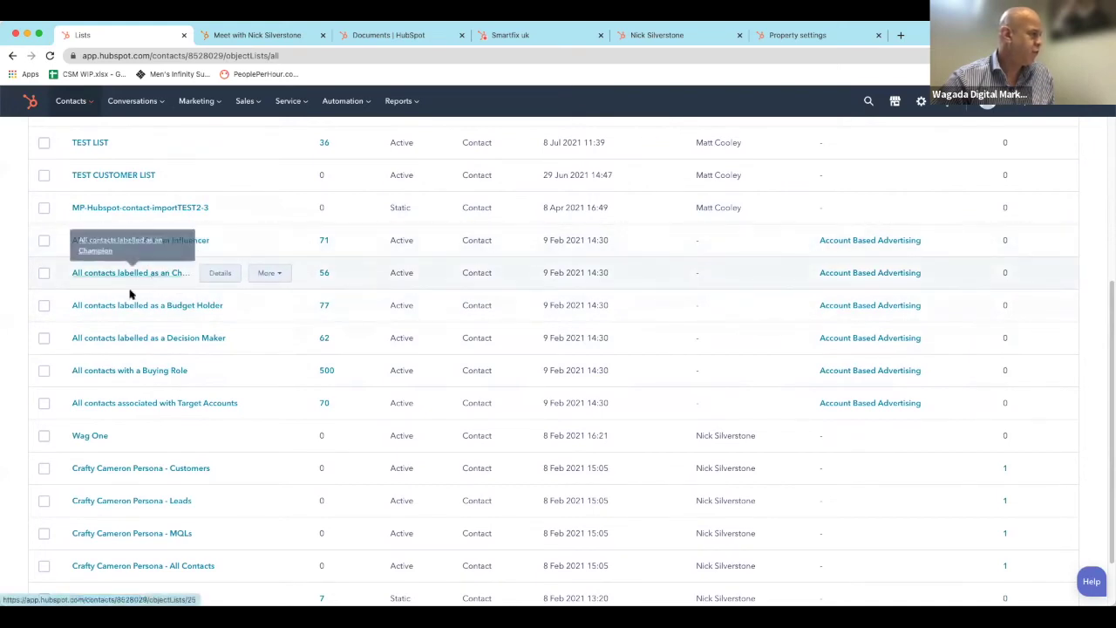
scroll(162, 381, down, 1)
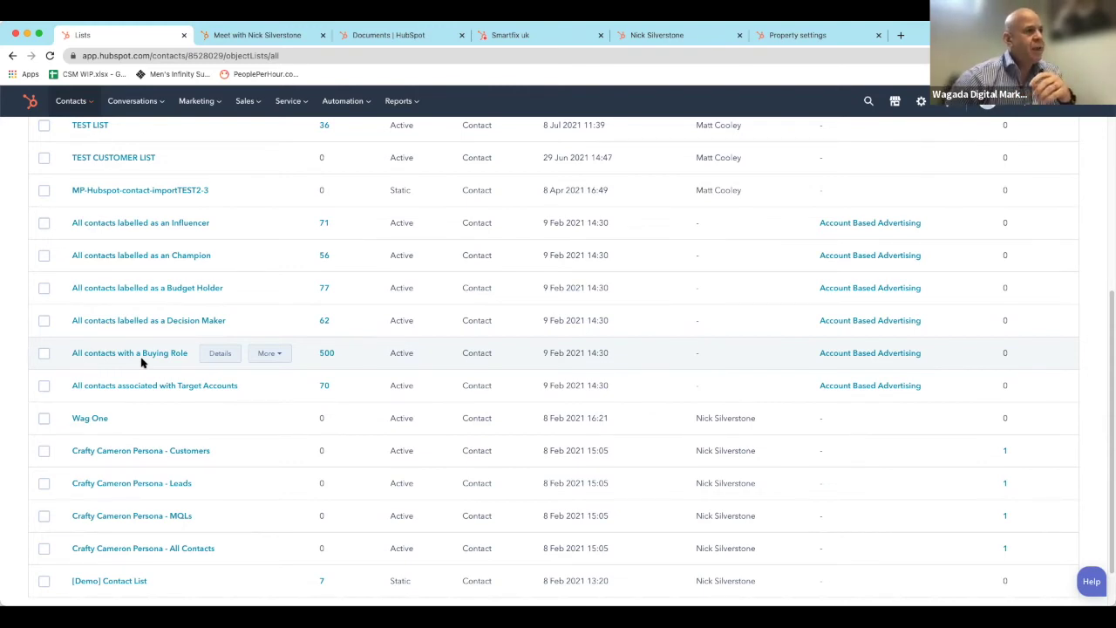
click(821, 36)
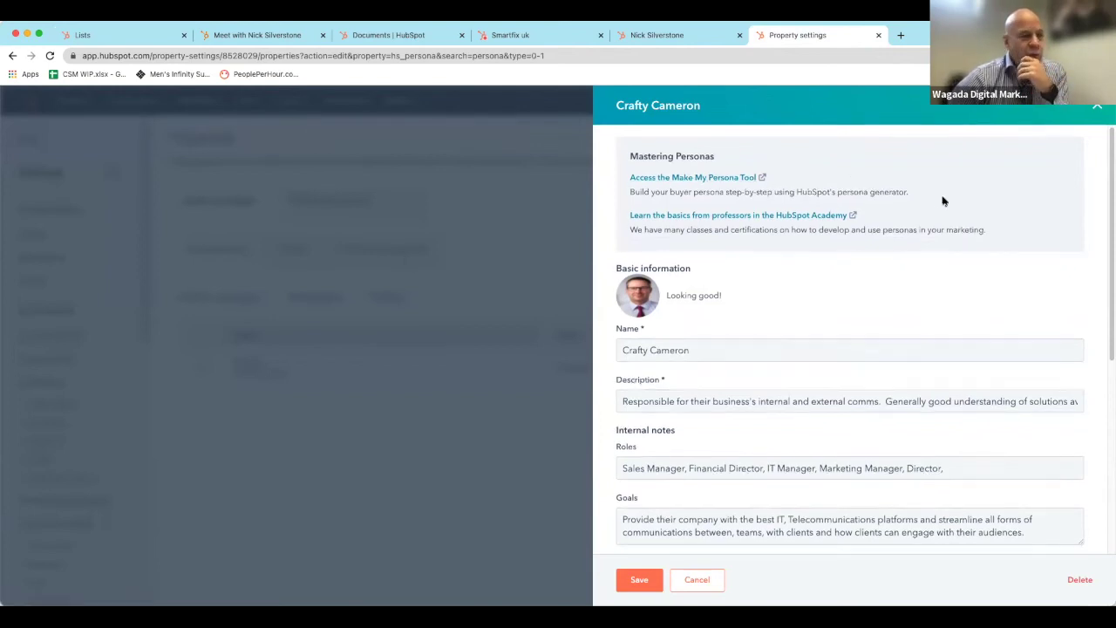
Enter 37 as Crafty Cameron's age, review the remaining fields and Story, then return to the 18 contact lists.
scroll(943, 202, down, 3)
text(37)
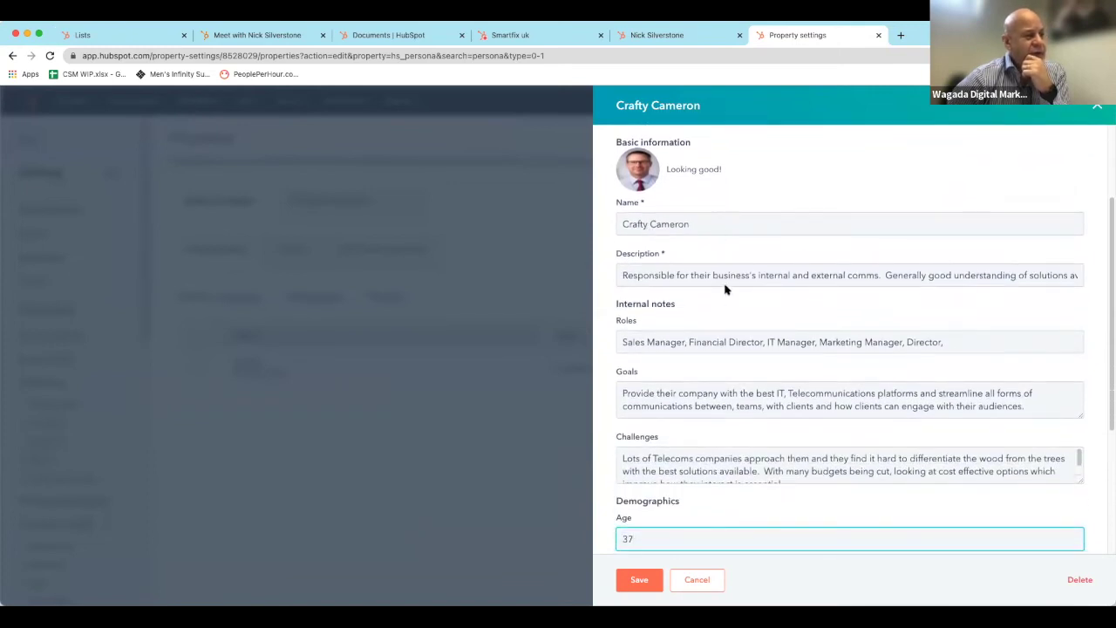
scroll(726, 284, down, 1)
scroll(726, 284, down, 1)
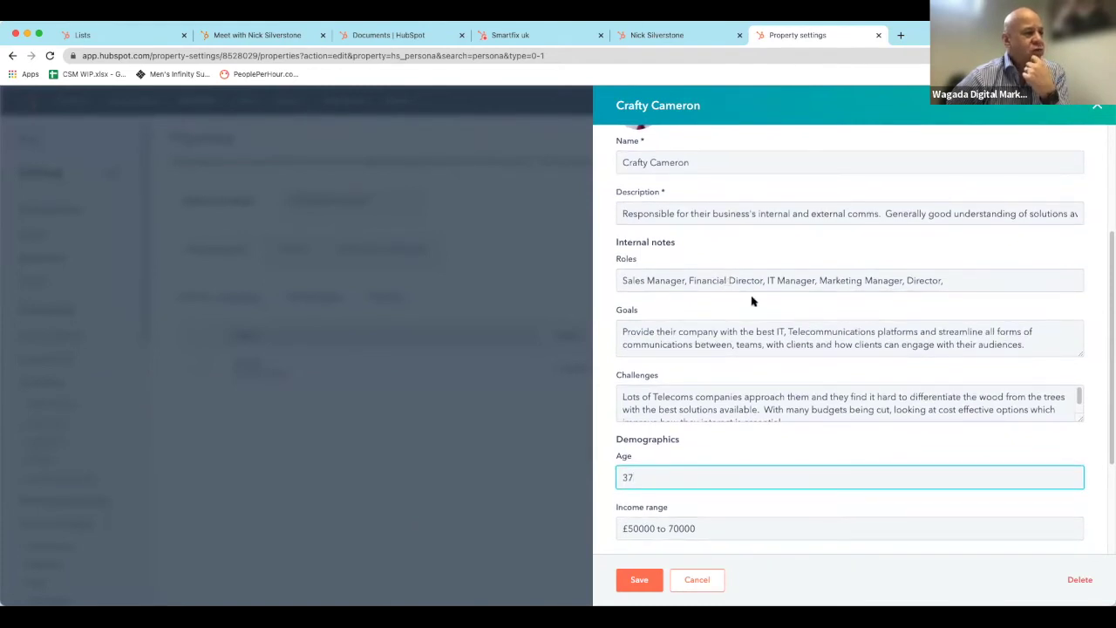
scroll(724, 340, down, 1)
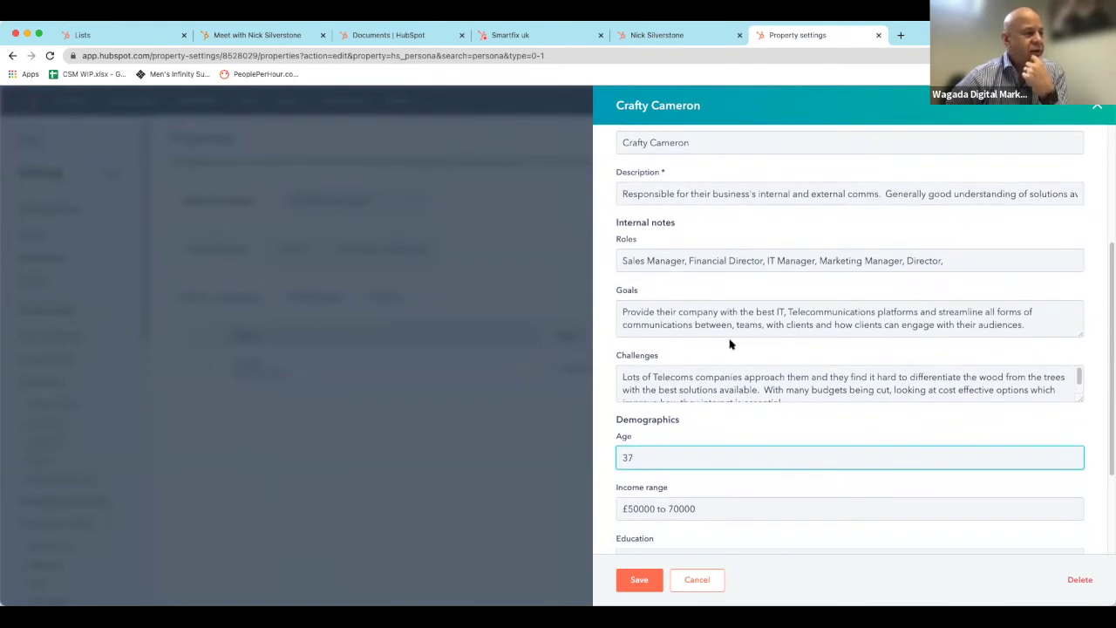
scroll(723, 379, down, 1)
scroll(935, 288, down, 1)
scroll(932, 301, down, 5)
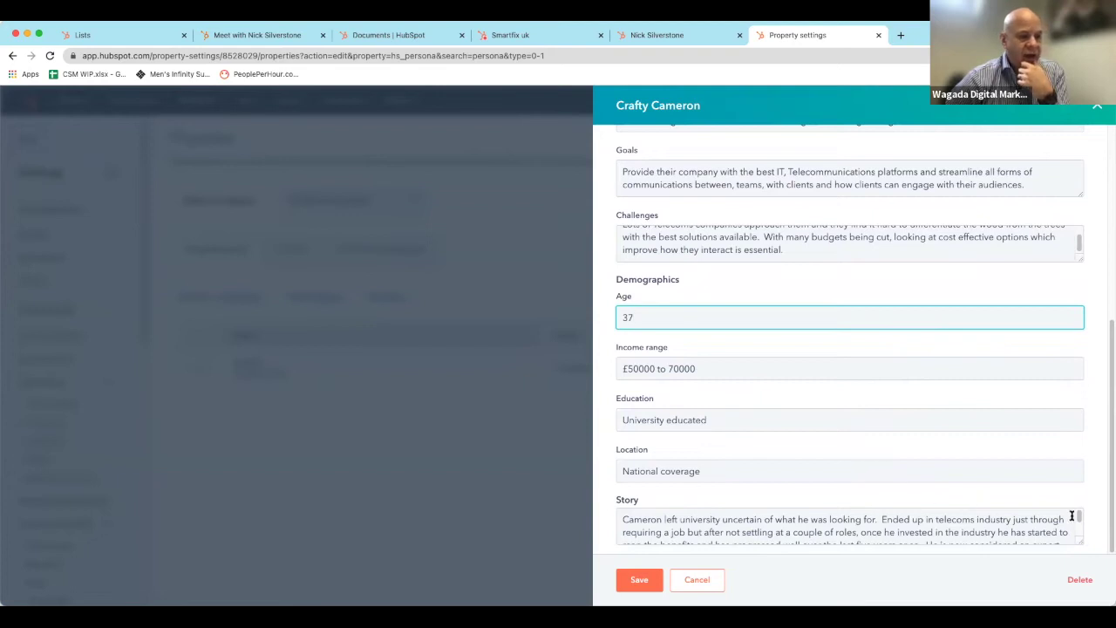
drag(1079, 522, 1080, 530)
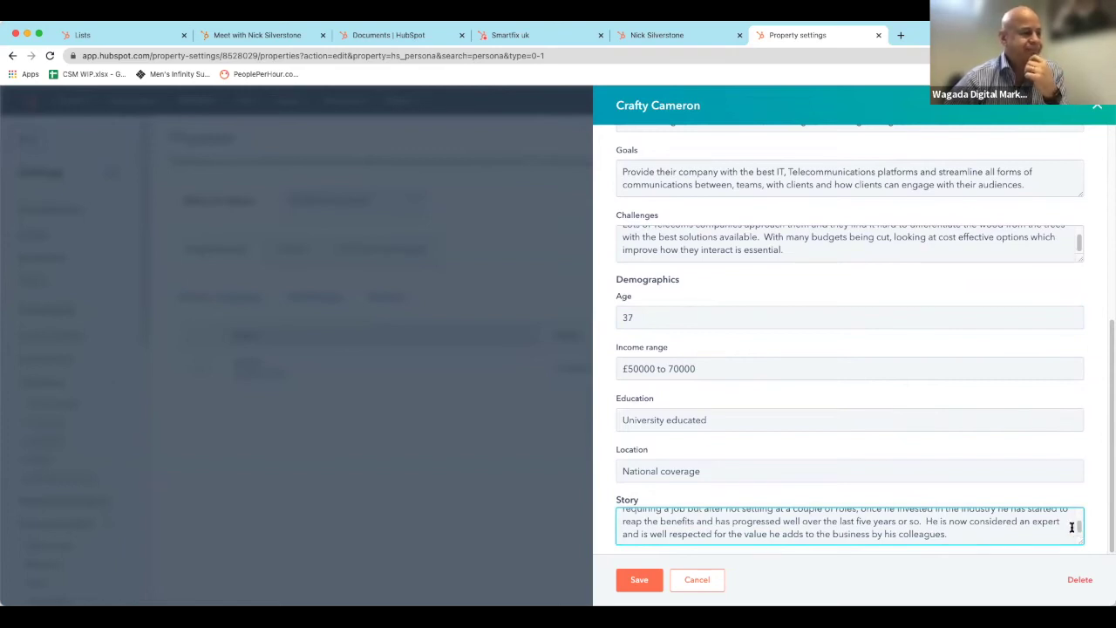
click(99, 36)
Go to the Quotes page from the Sales menu.
scroll(274, 289, up, 5)
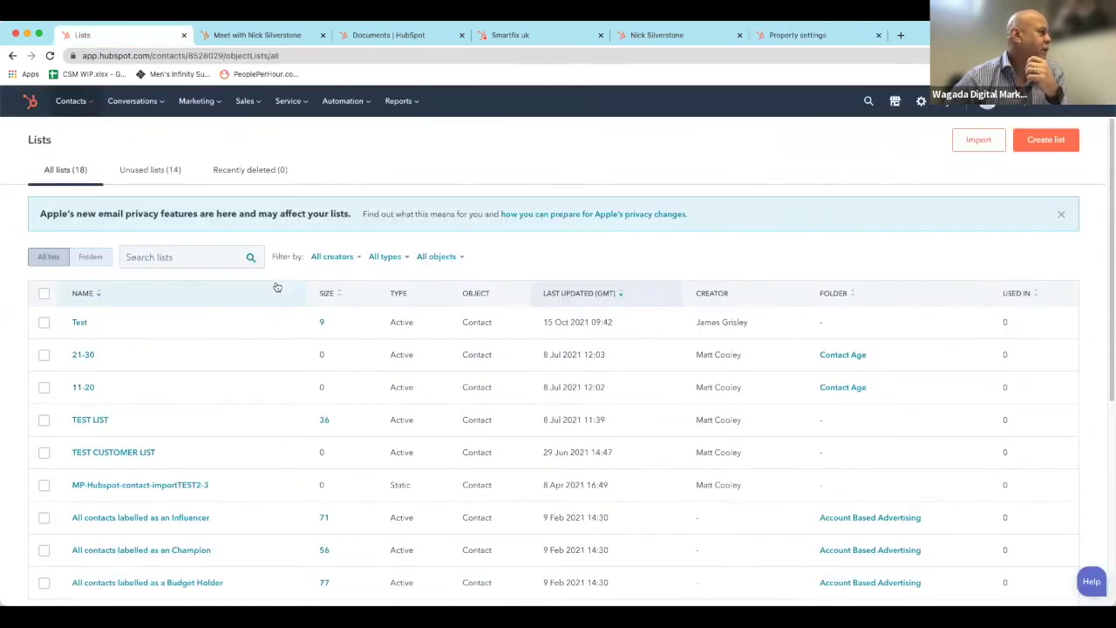
mouse_move(64, 105)
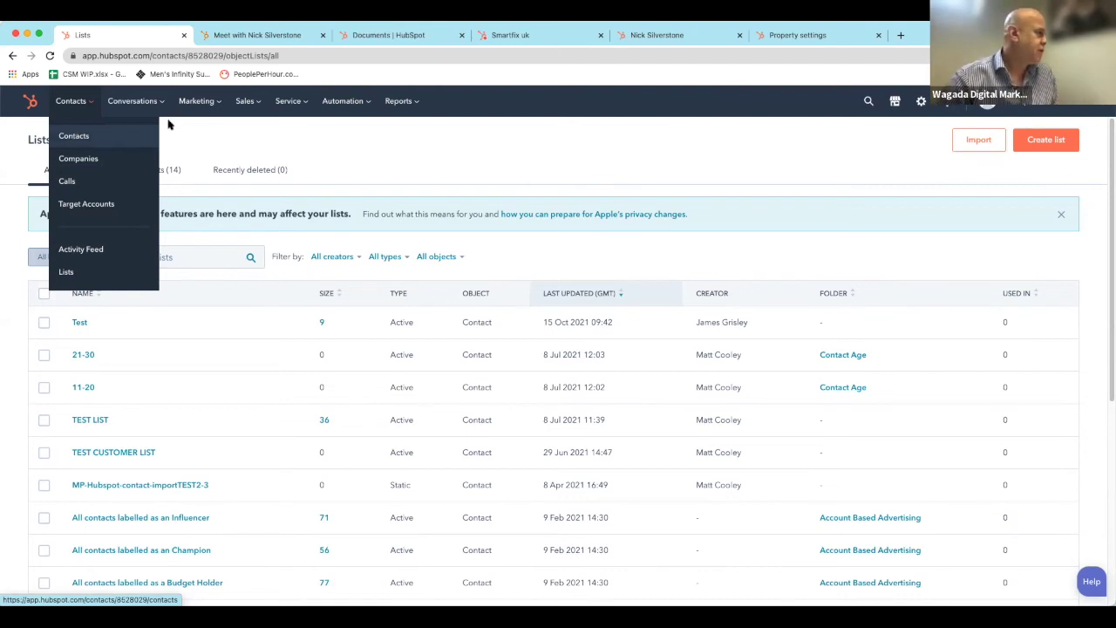
mouse_move(236, 102)
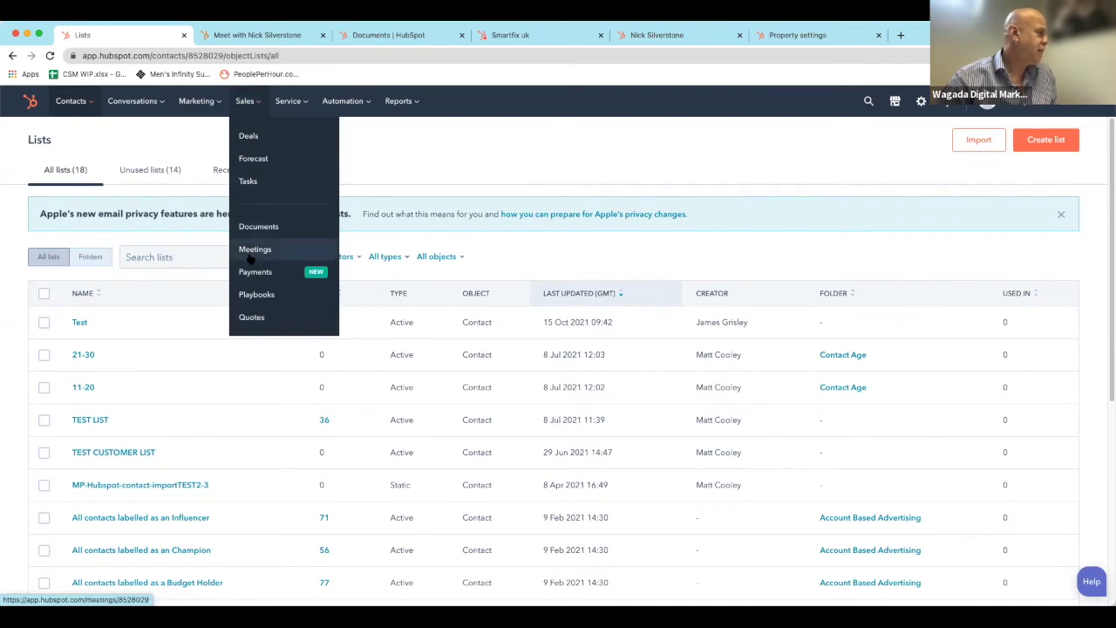
click(250, 317)
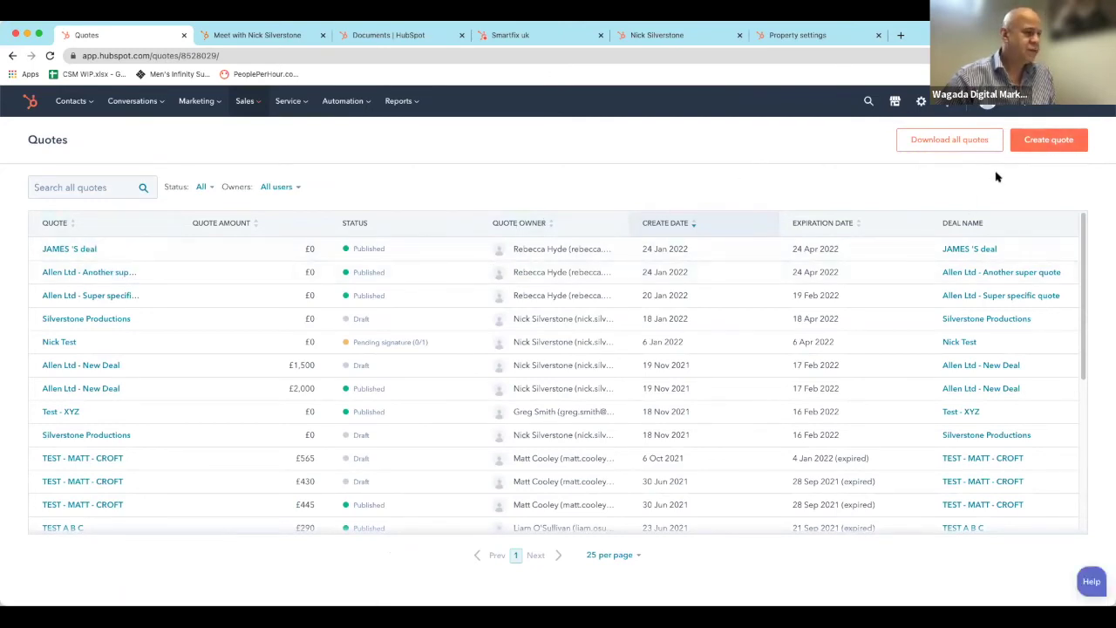
Create a new quote associated with the Helman Enterprises deal.
click(1047, 141)
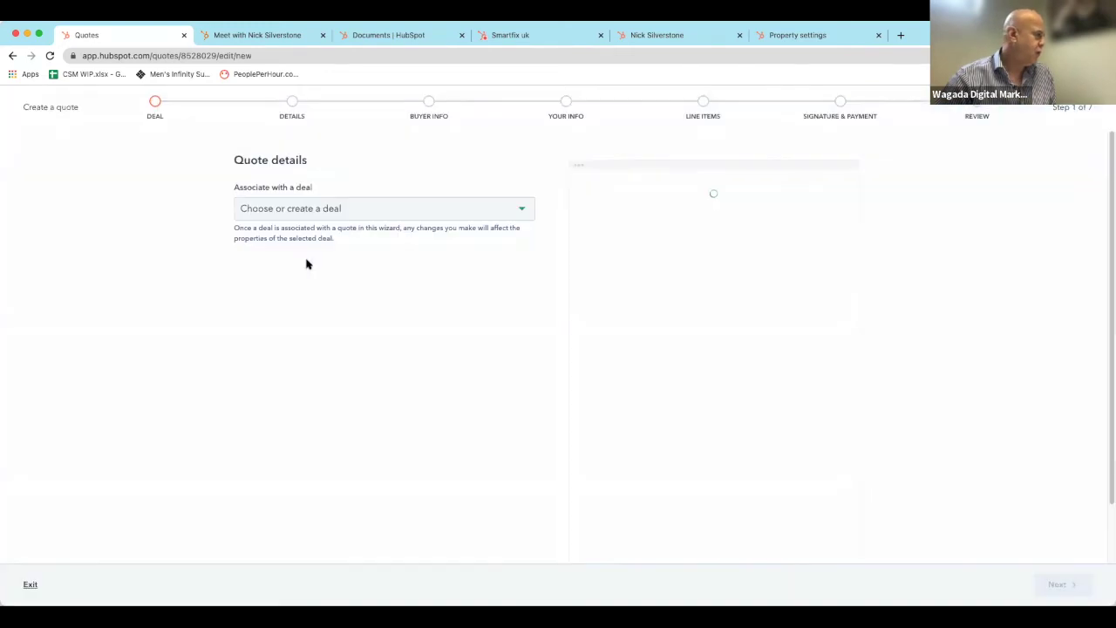
click(336, 221)
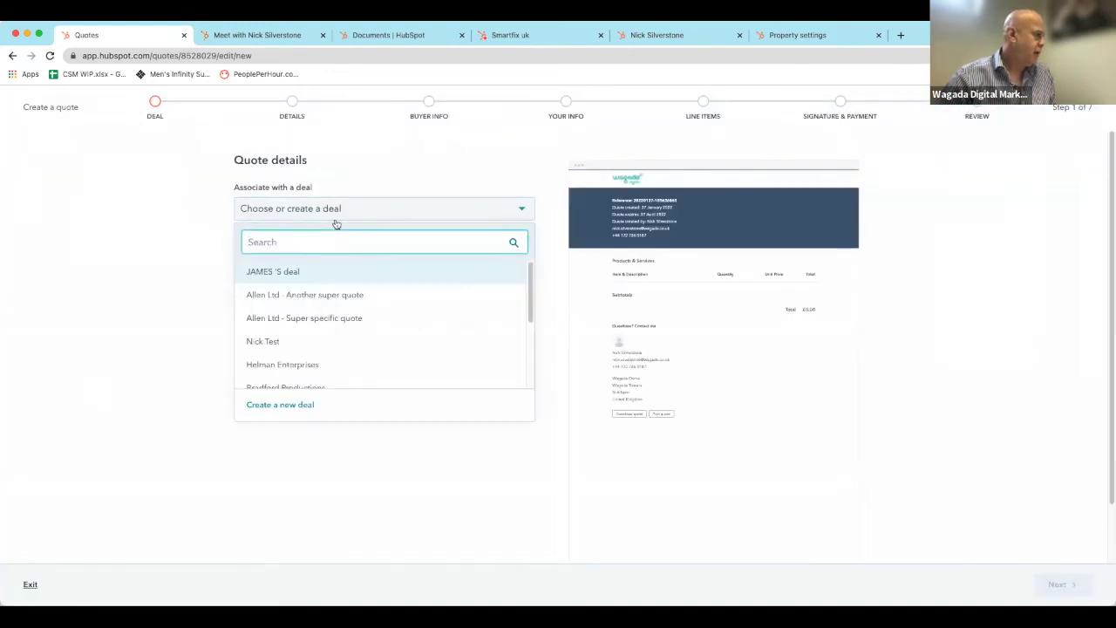
scroll(310, 331, down, 1)
click(299, 349)
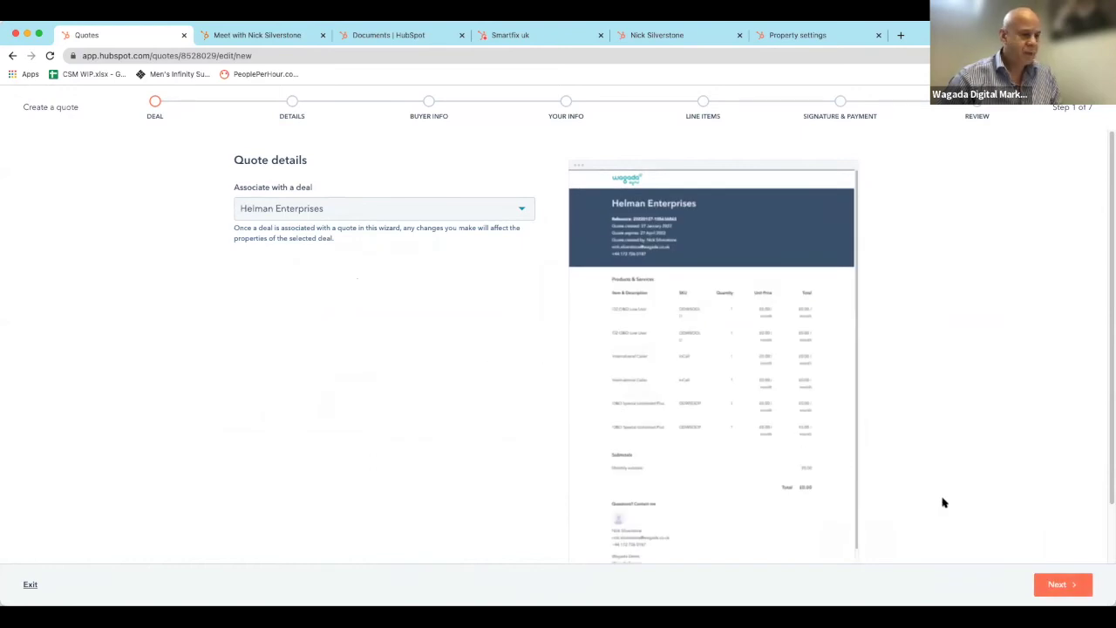
click(1082, 578)
Apply the Standard: Basic template, check the purchase-terms snippets, and advance to Buyer Information.
click(385, 216)
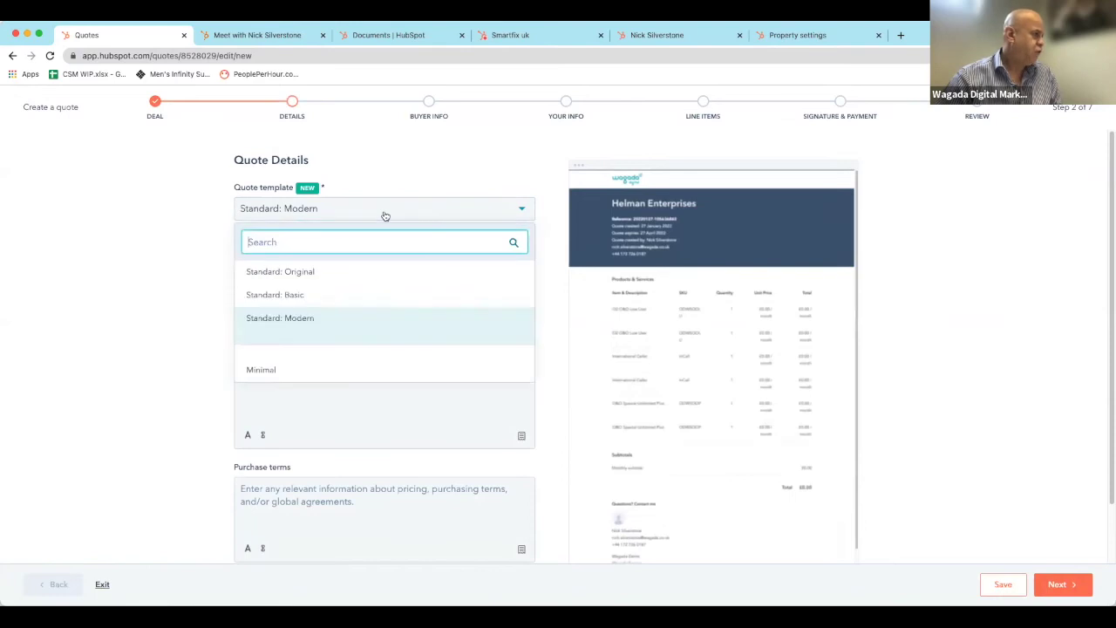
click(304, 274)
click(387, 217)
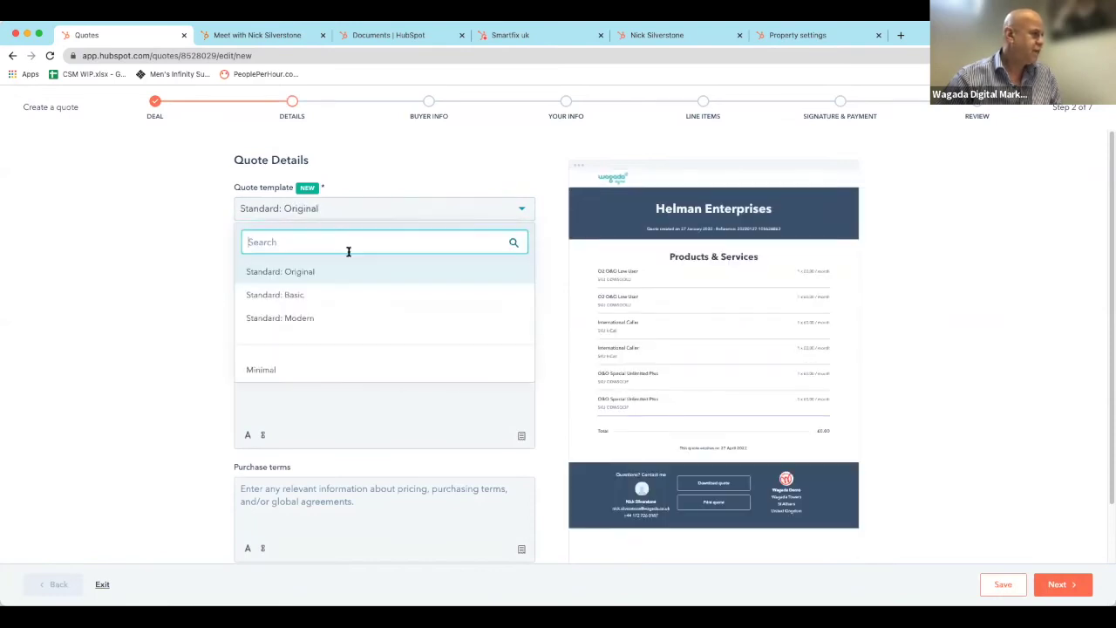
click(294, 295)
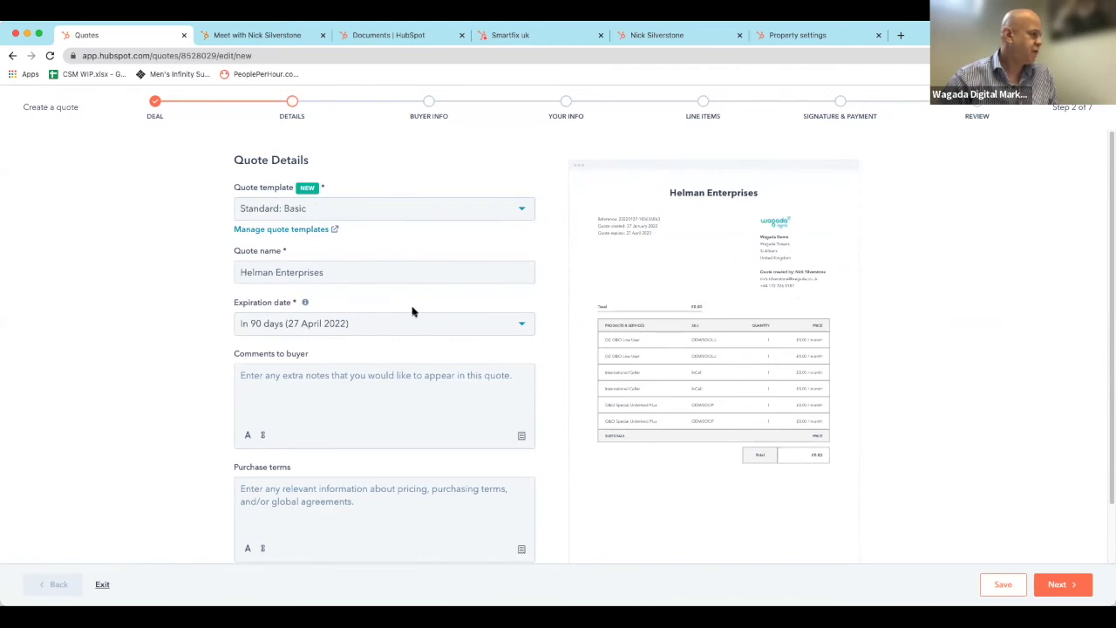
scroll(413, 311, down, 1)
scroll(414, 311, down, 1)
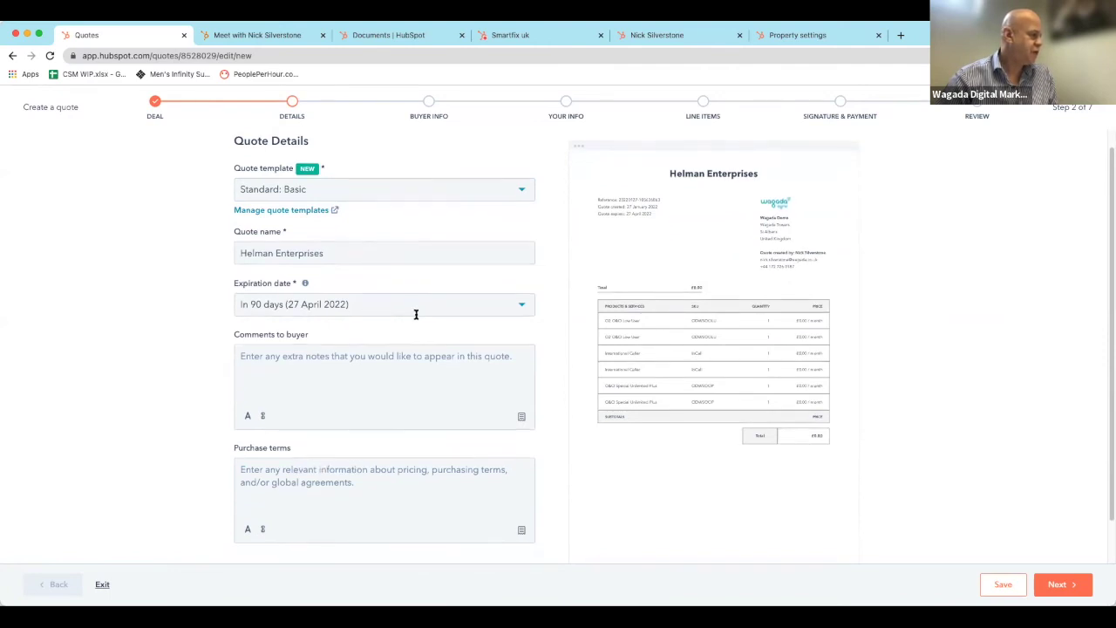
click(522, 531)
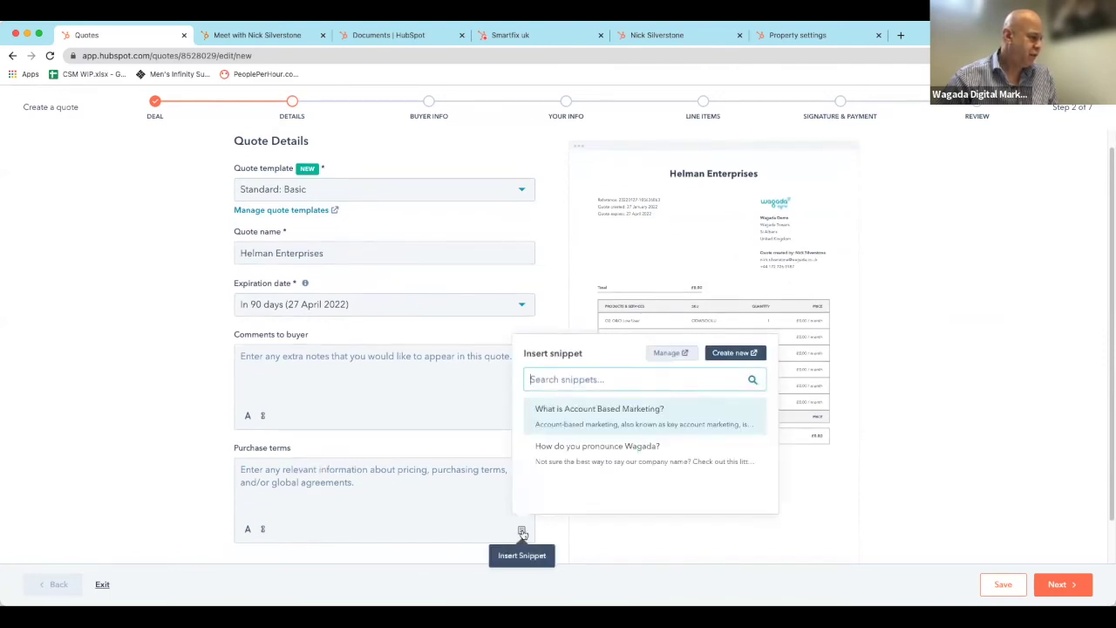
click(410, 491)
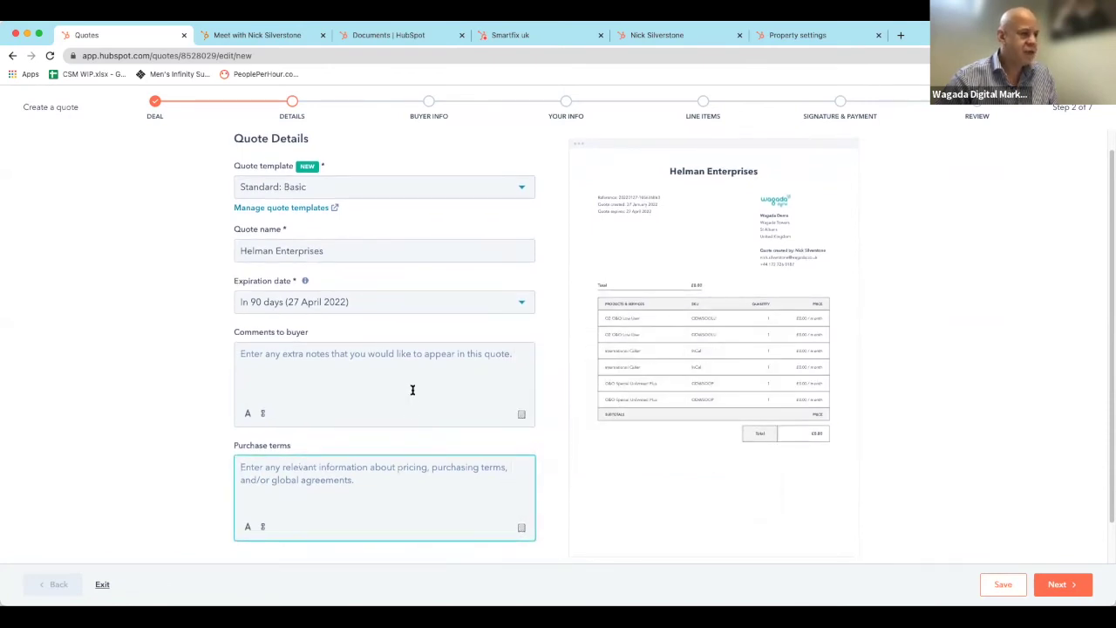
click(1066, 589)
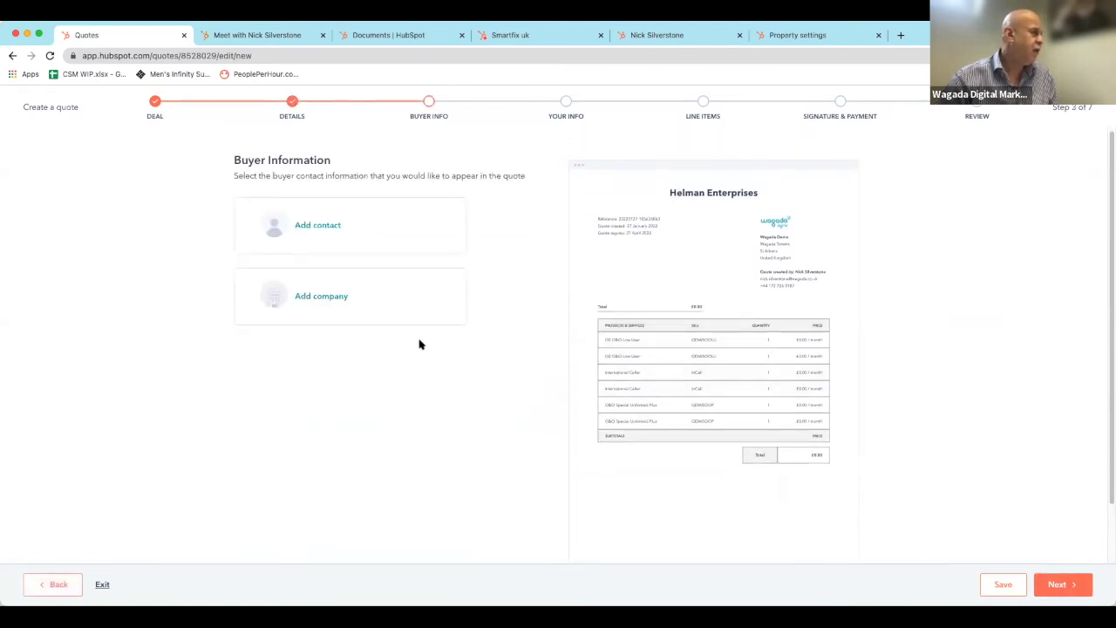
Add a matching existing contact as the quote's buyer and advance to Review Line Items.
click(321, 225)
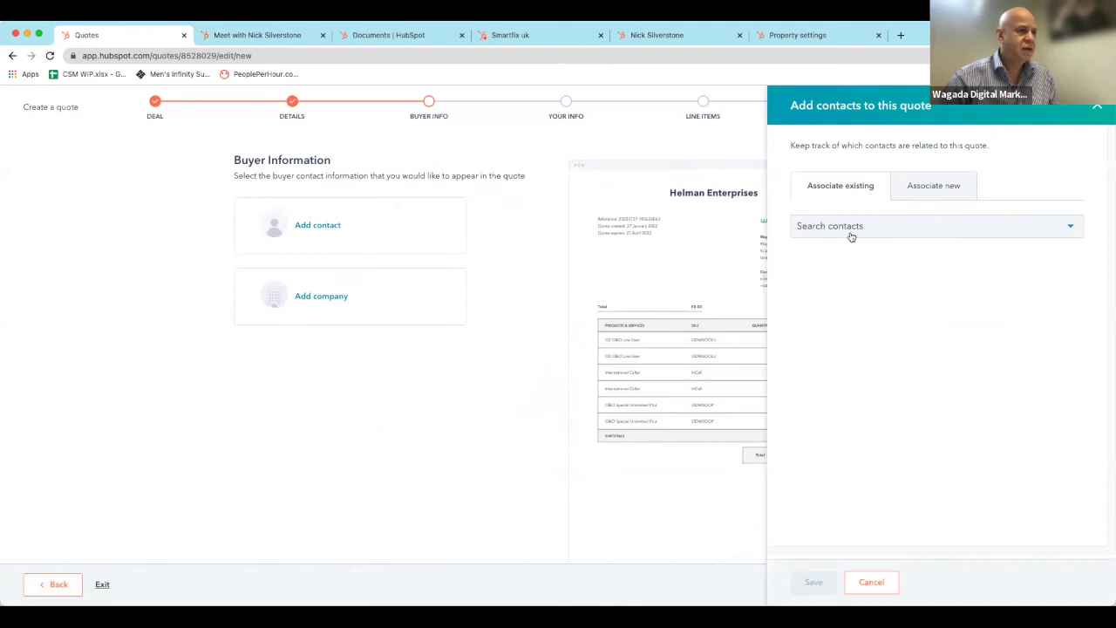
click(850, 232)
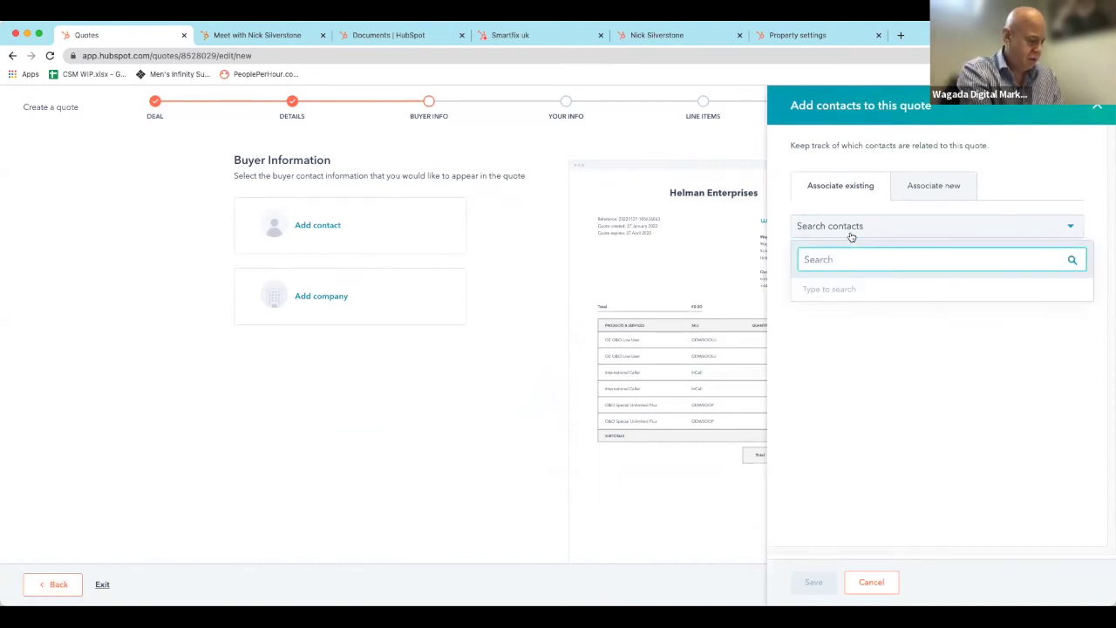
text(mat)
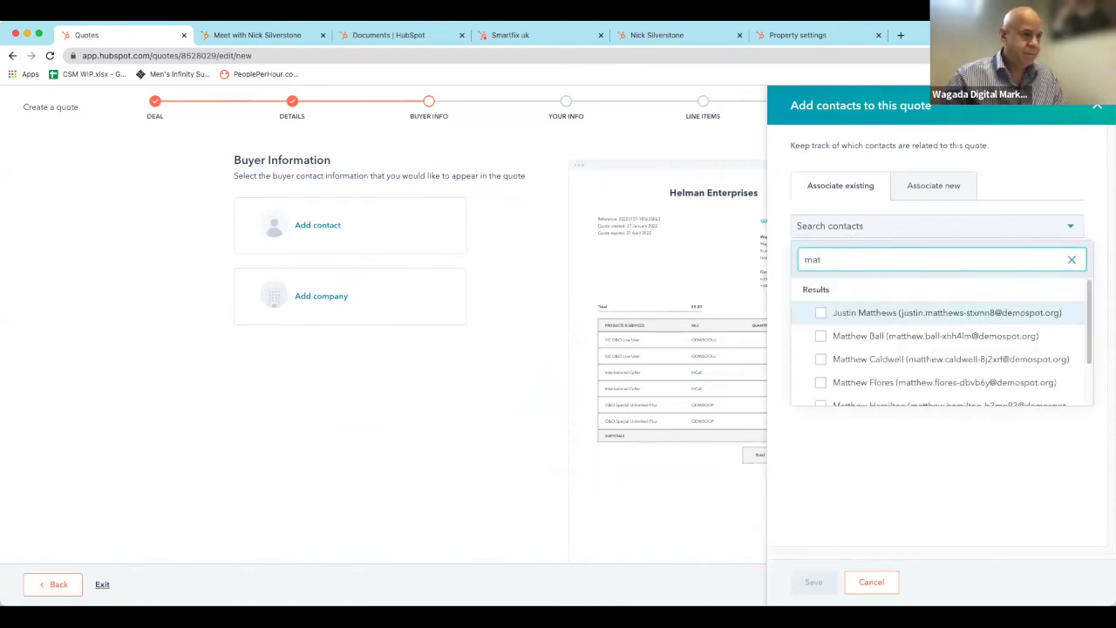
click(850, 338)
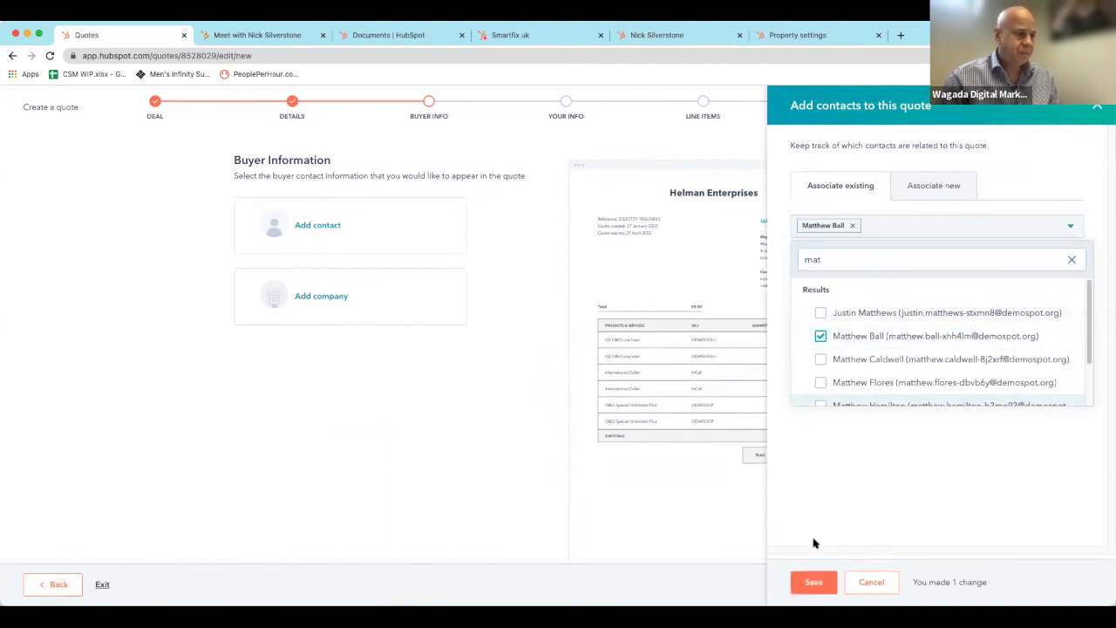
click(1053, 516)
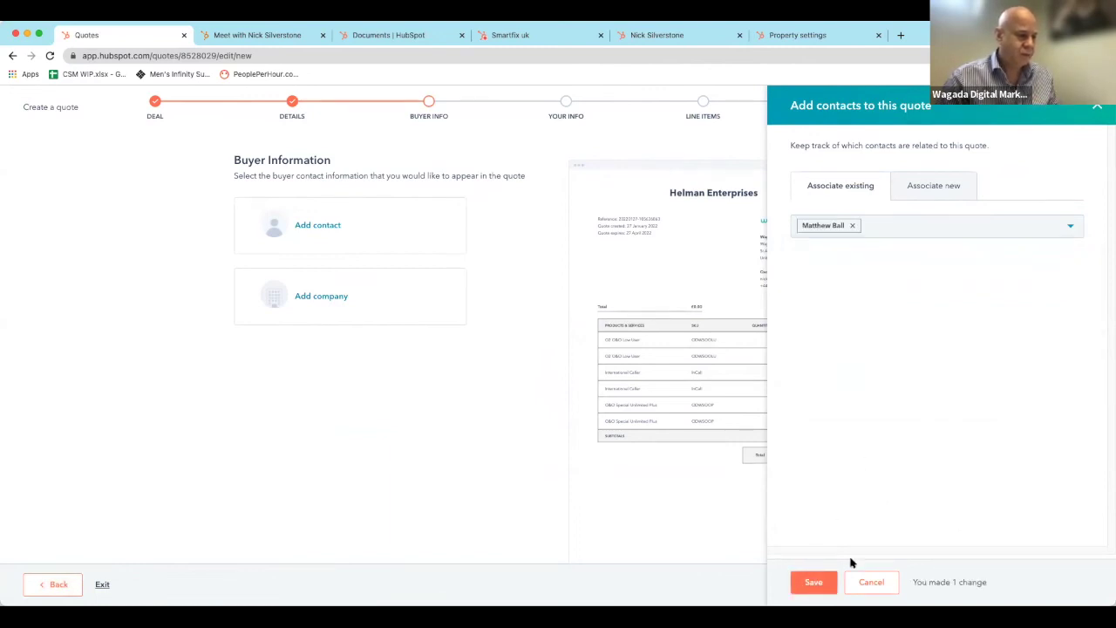
click(803, 588)
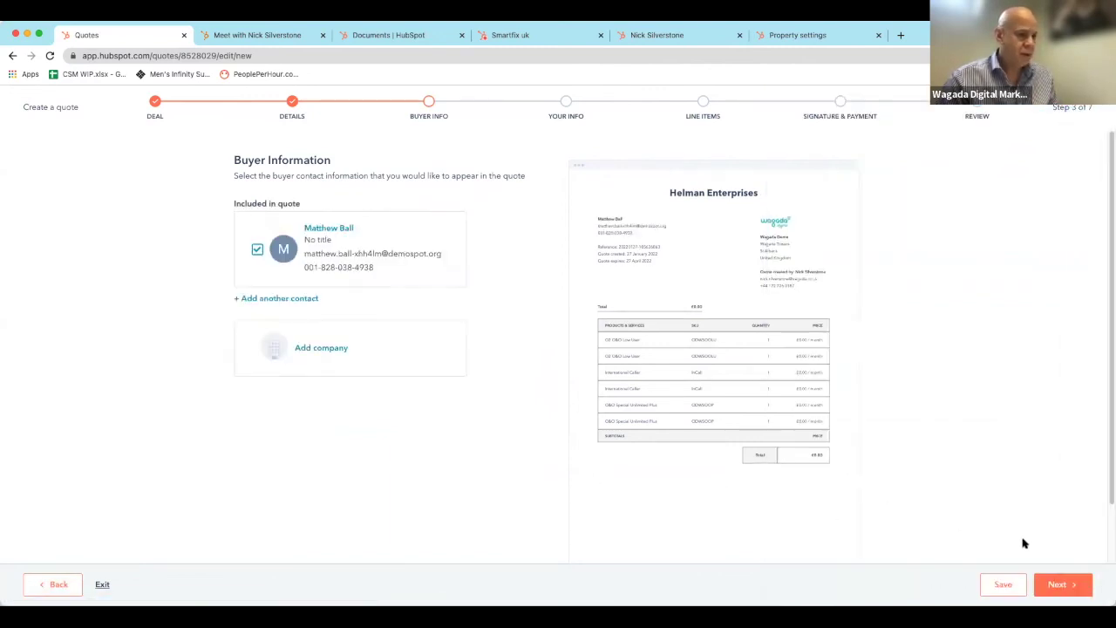
click(1057, 585)
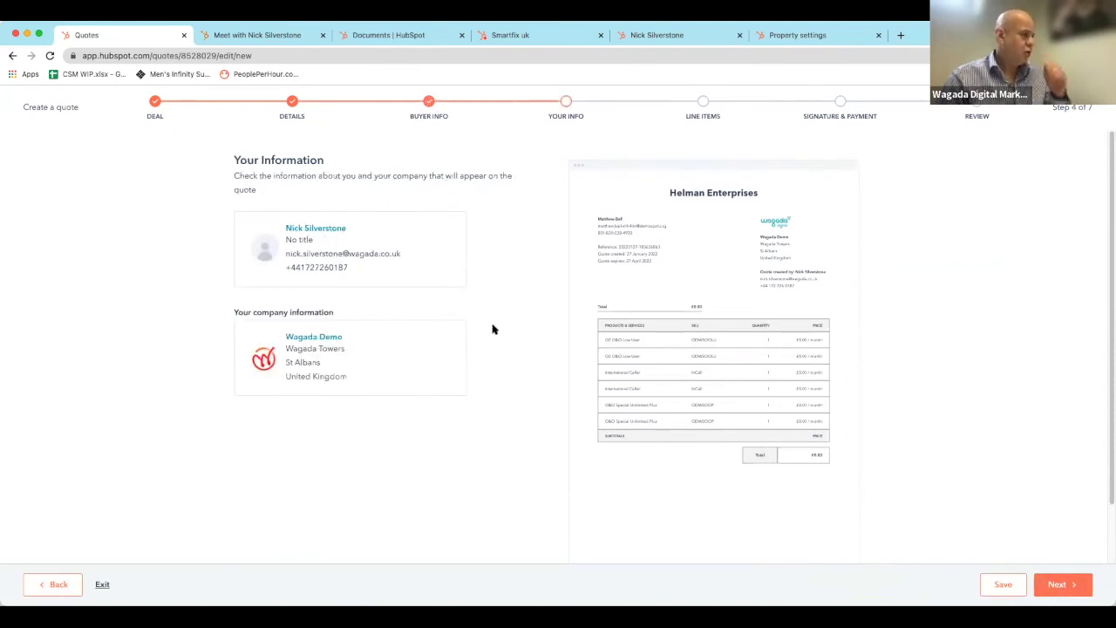
click(1054, 586)
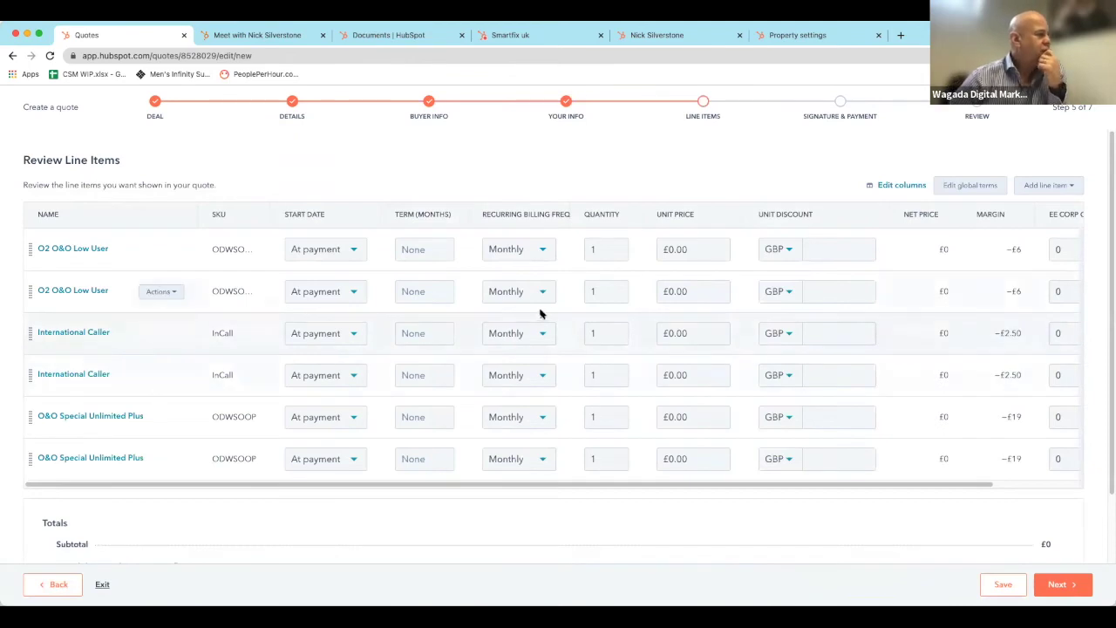
Add B Essential 3GB 24M £39 from the EE - SB library folder, bringing the quote to £39 monthly.
scroll(540, 312, down, 1)
scroll(175, 301, down, 1)
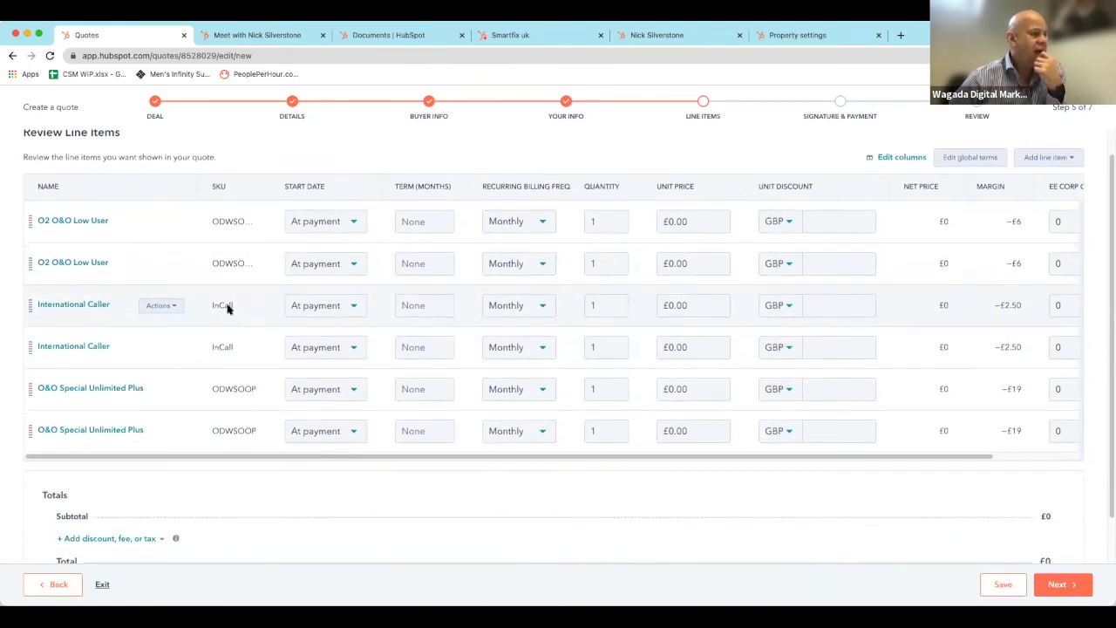
scroll(630, 330, up, 1)
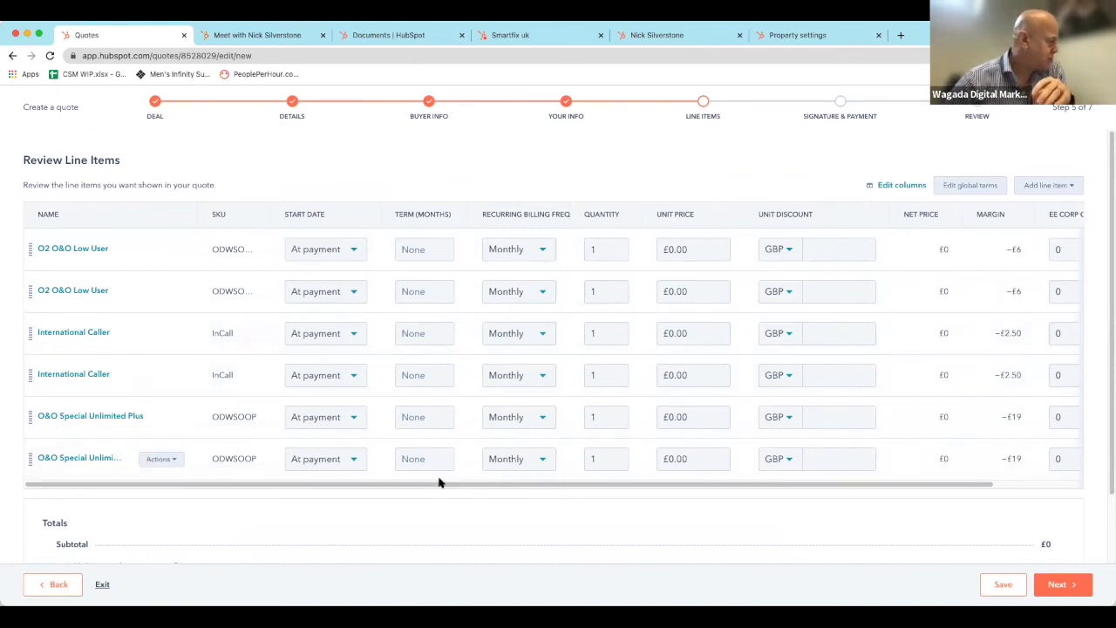
scroll(692, 364, down, 1)
scroll(698, 366, down, 1)
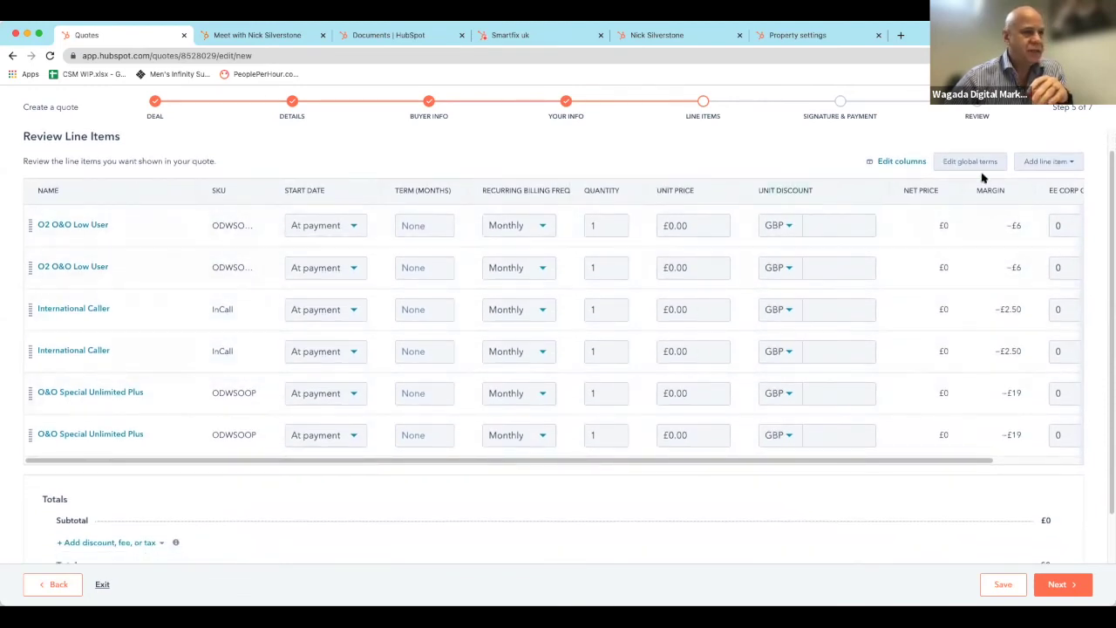
click(1040, 161)
click(1019, 190)
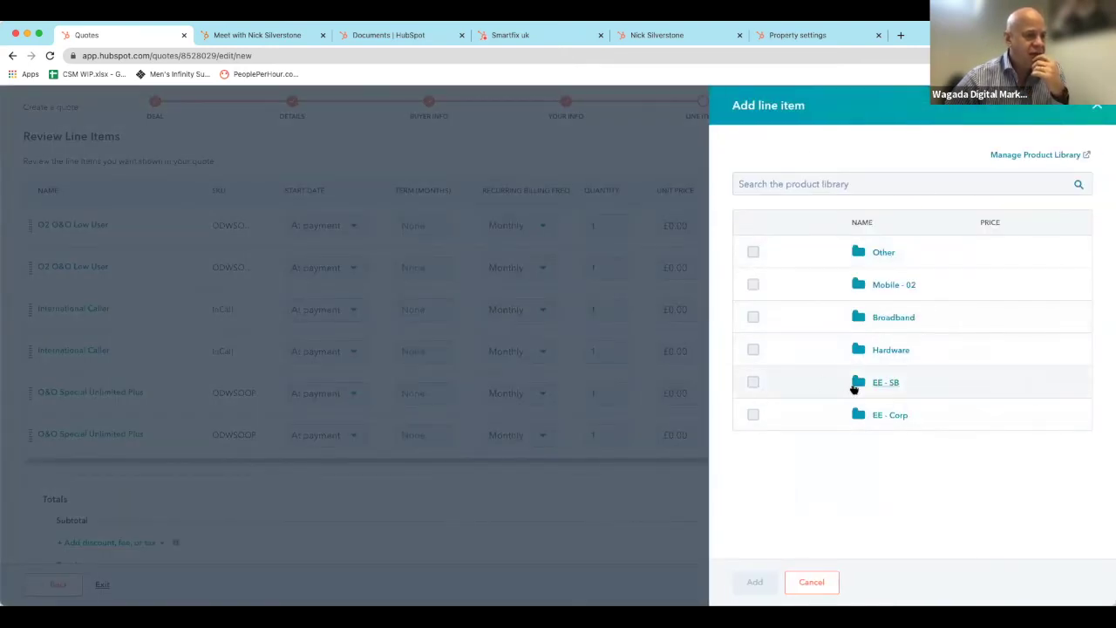
click(852, 384)
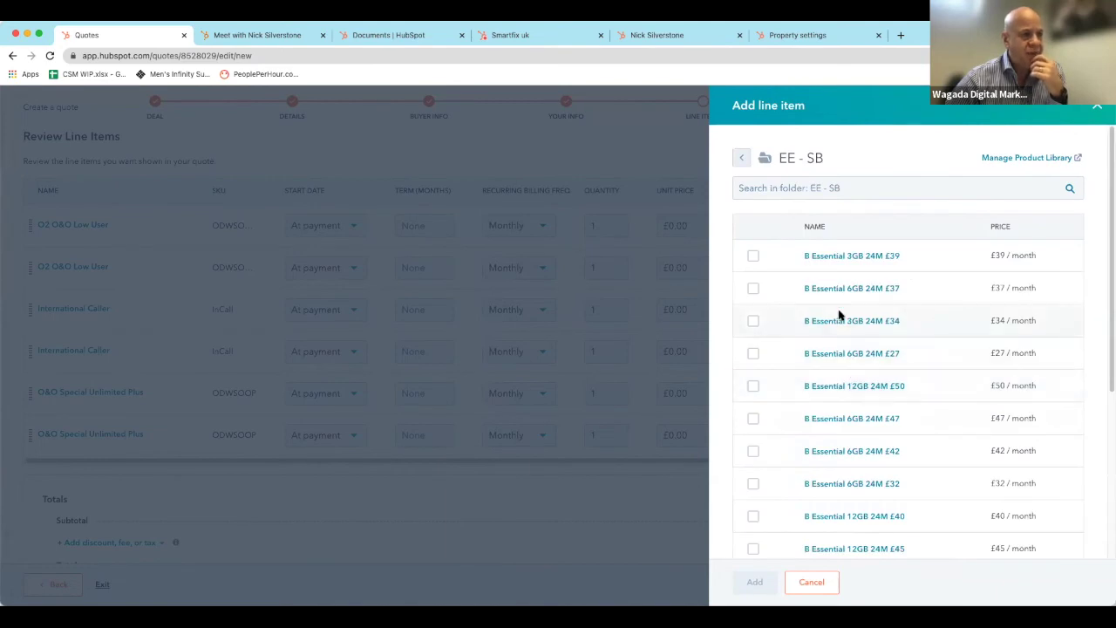
click(850, 255)
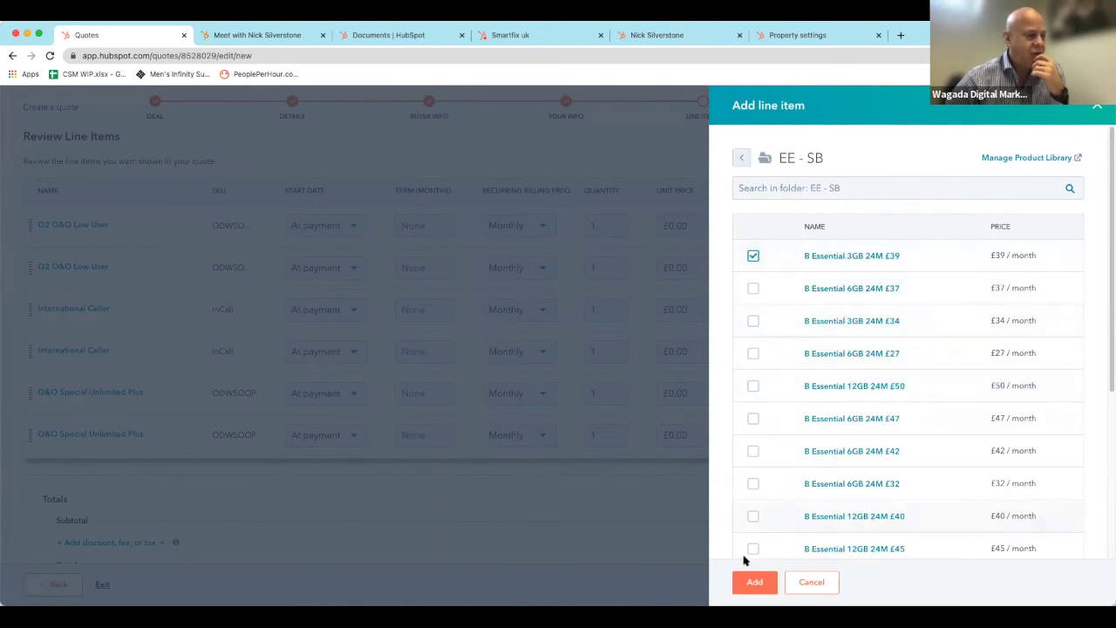
click(755, 582)
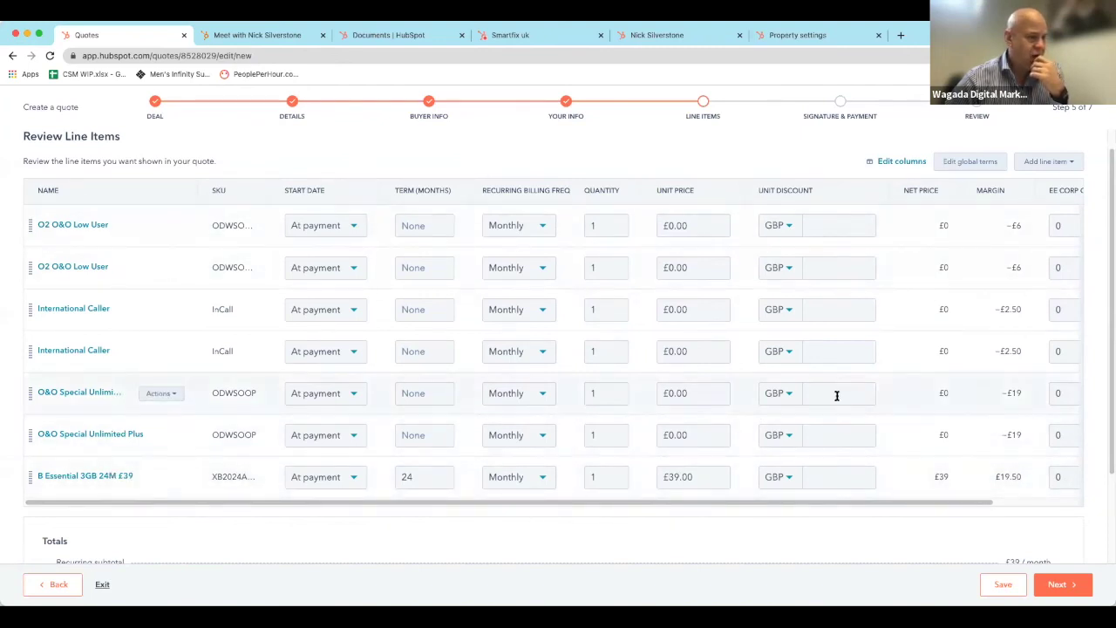
scroll(1026, 511, down, 2)
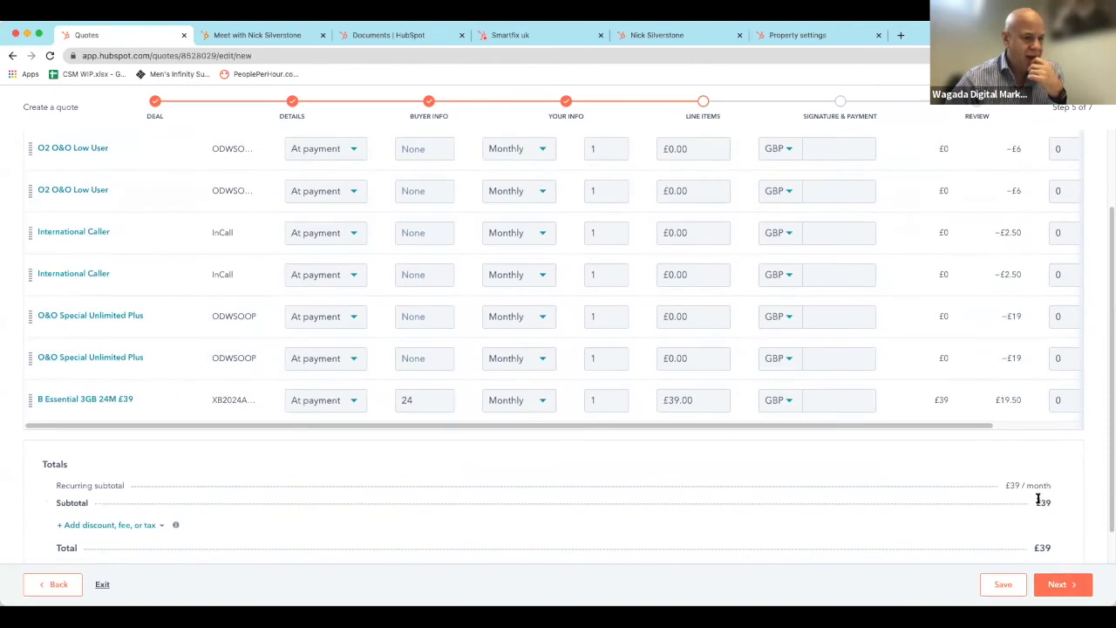
scroll(1038, 498, down, 1)
click(1069, 584)
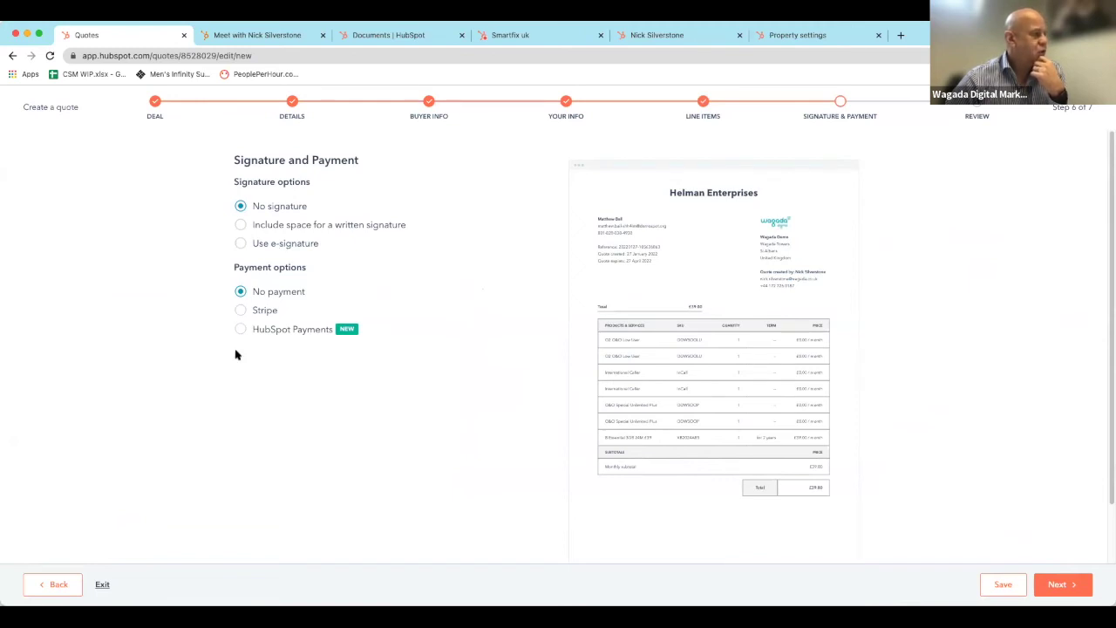
Create the £39 Helman Enterprises quote, copy its web page link, and open a new browser tab.
click(1063, 584)
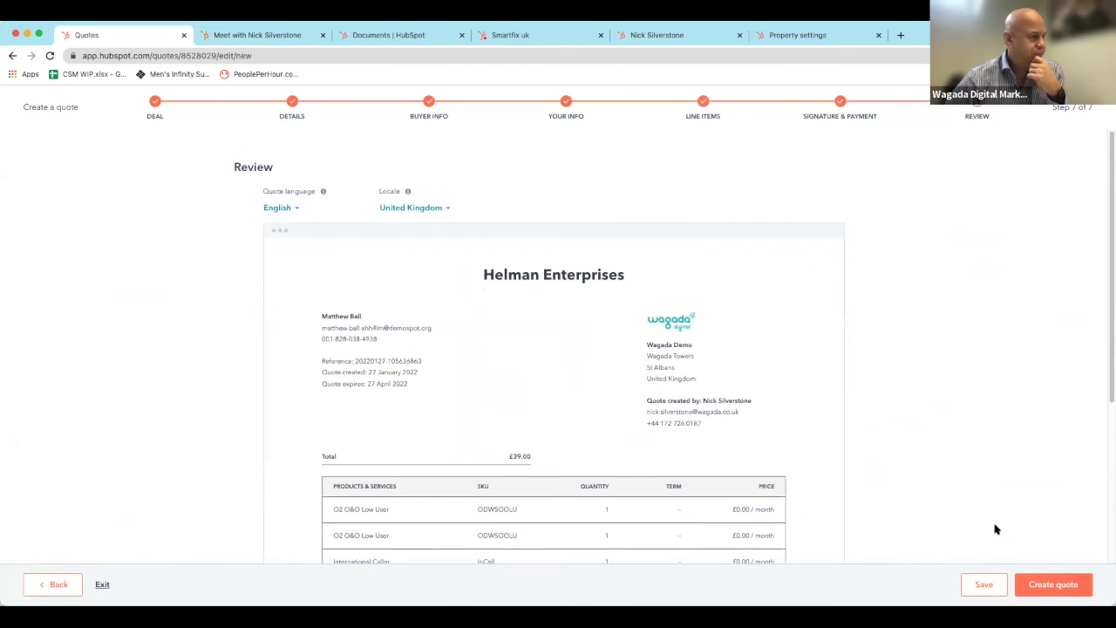
click(1070, 589)
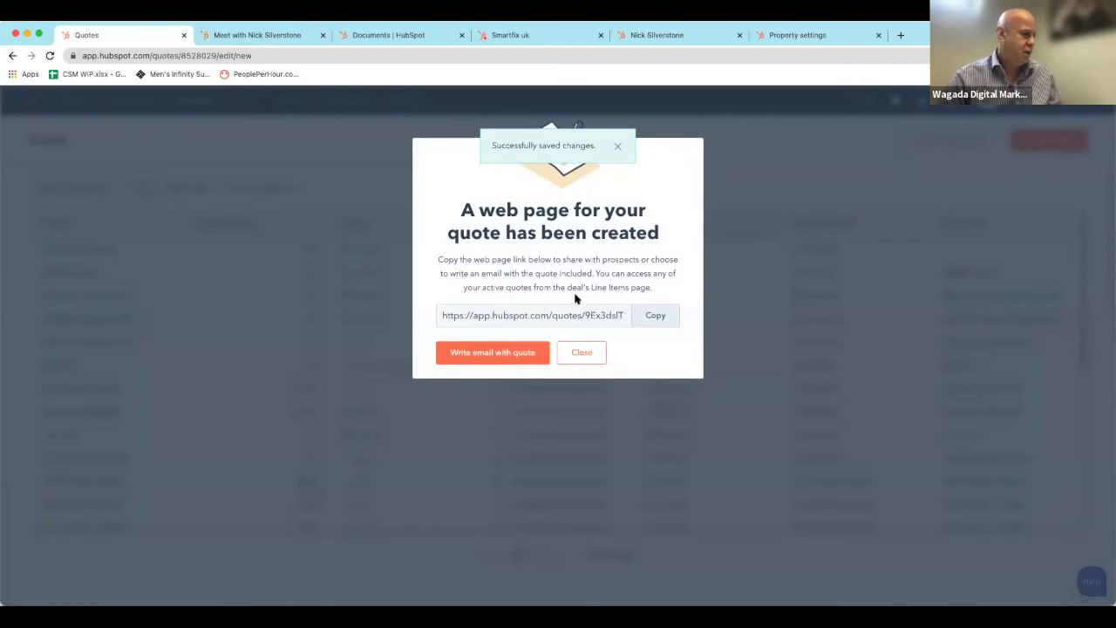
click(645, 322)
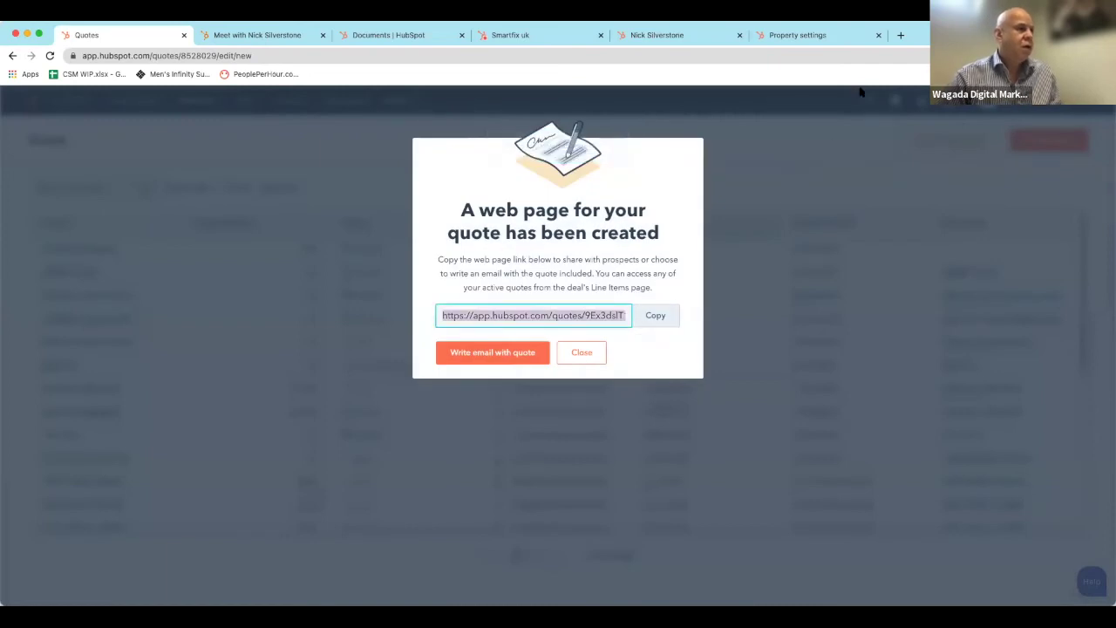
click(902, 36)
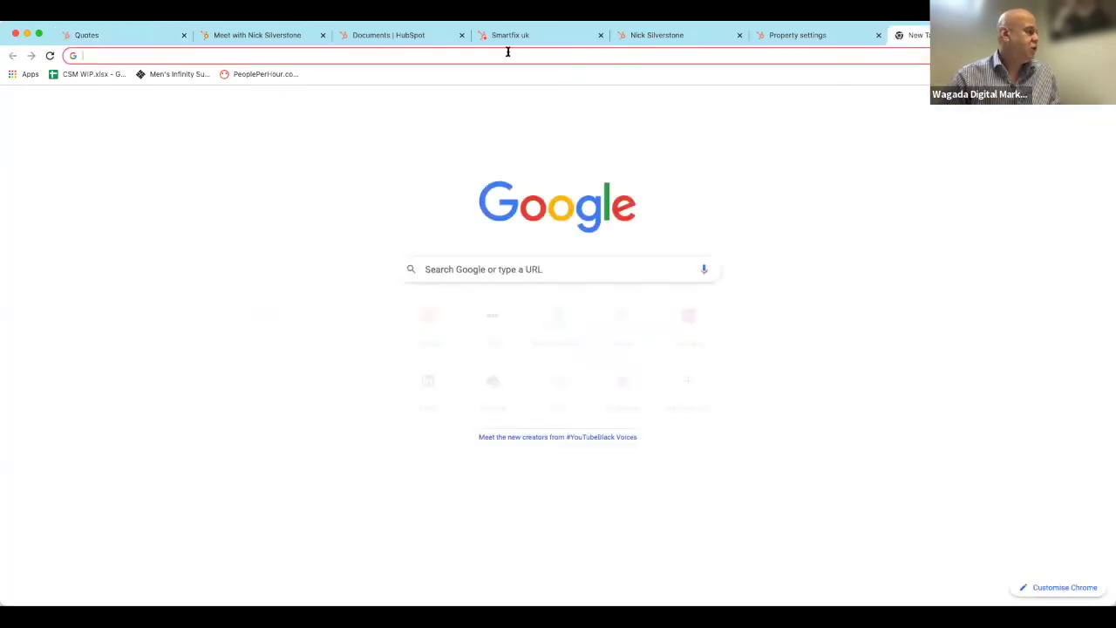
Load and scroll the published Helman Enterprises quote, then dismiss the quote-created dialog.
key(super+v)
key(Return)
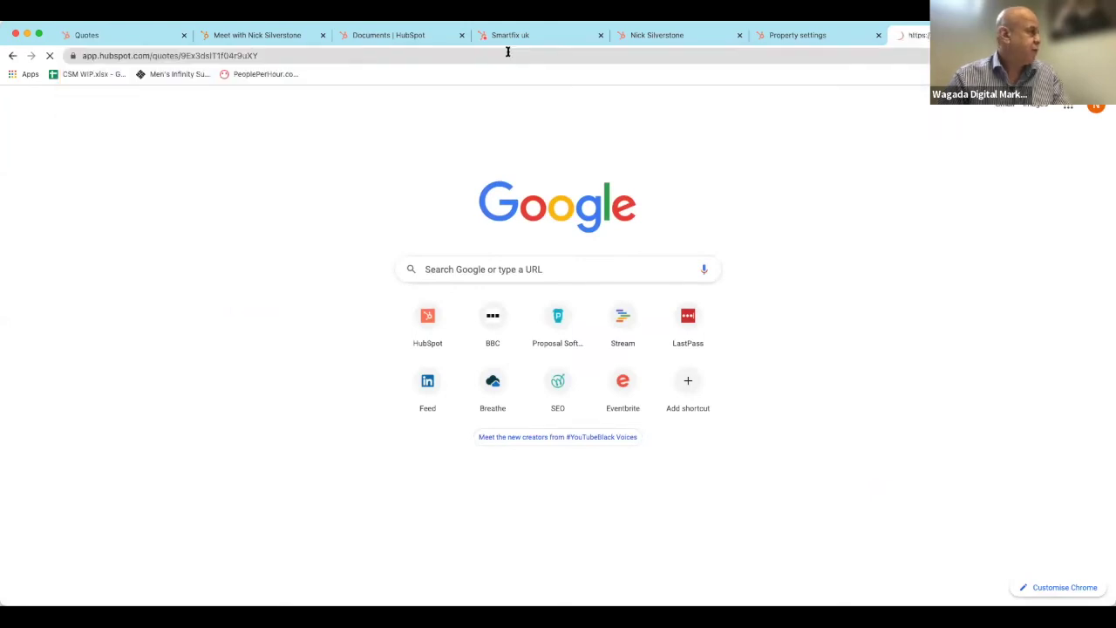
scroll(560, 194, down, 3)
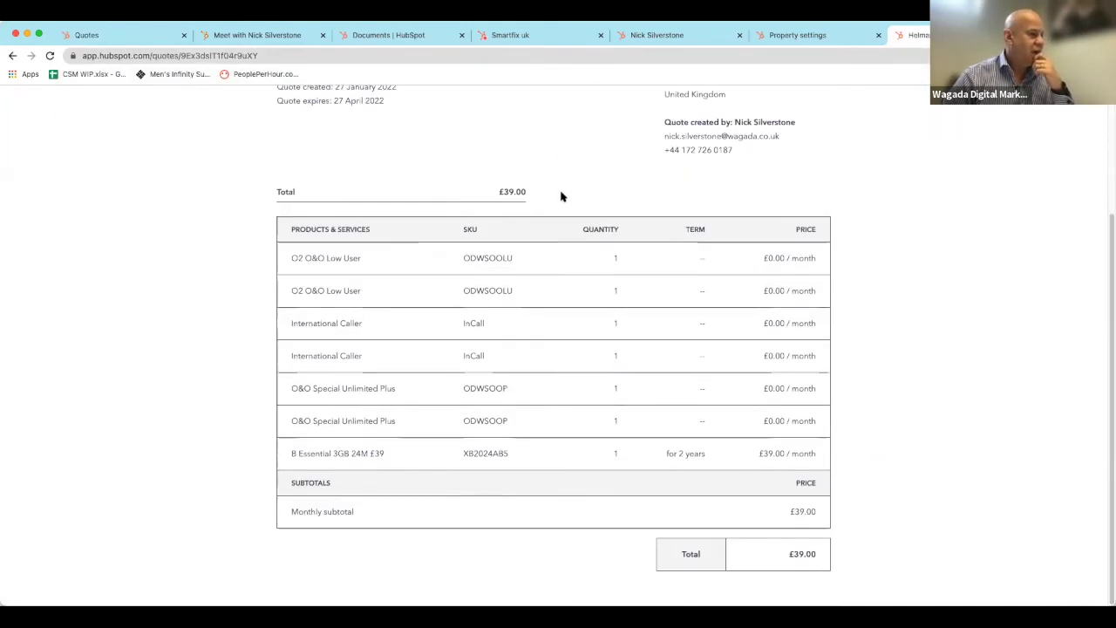
scroll(560, 196, up, 3)
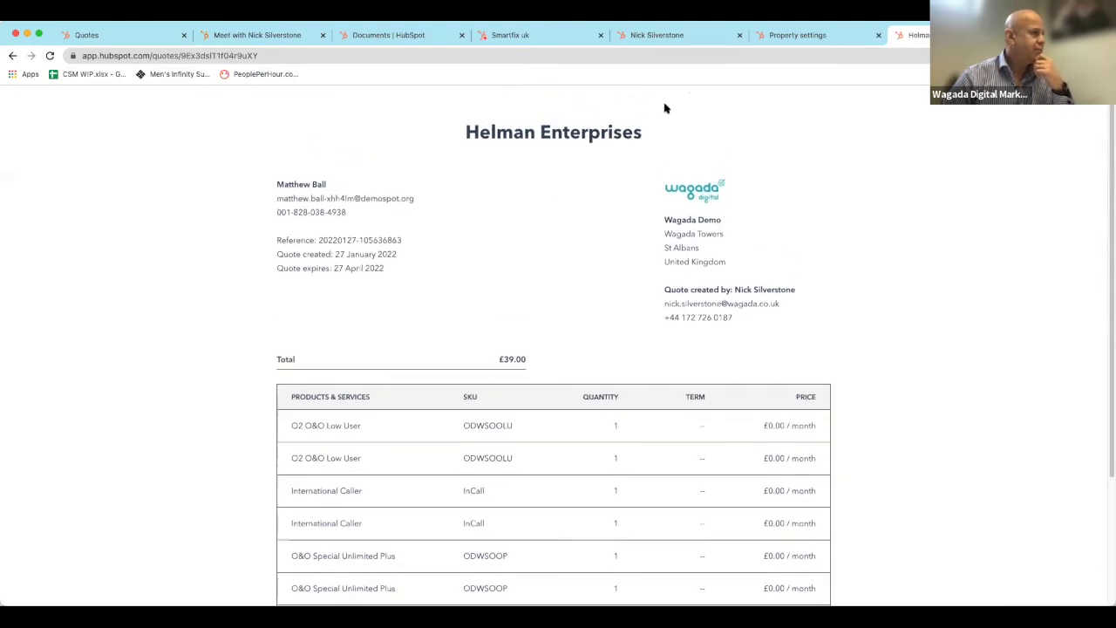
click(138, 36)
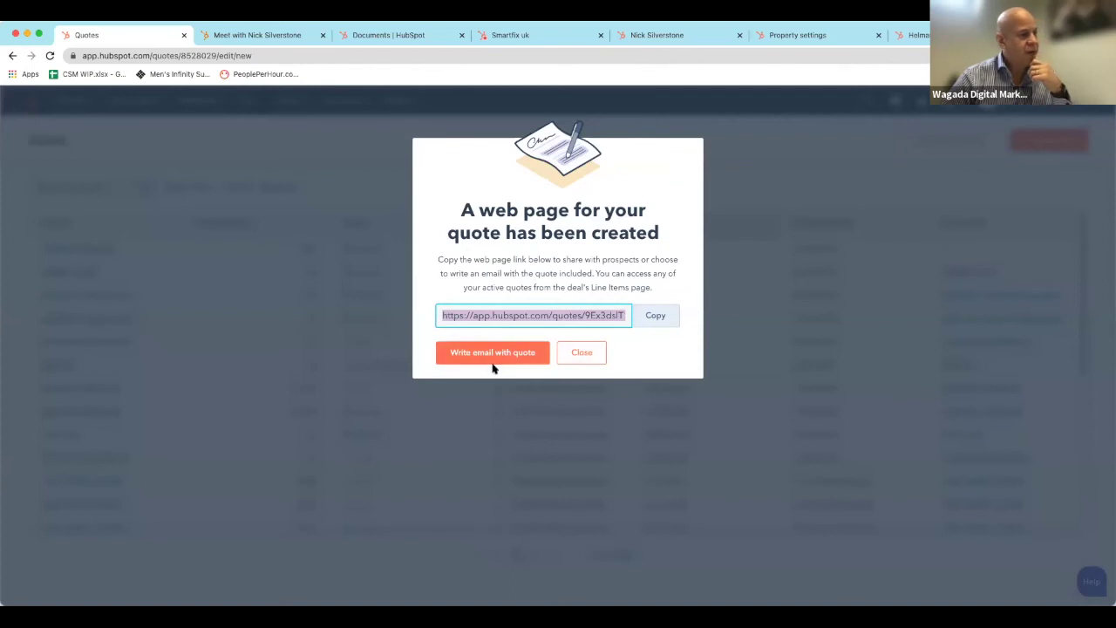
click(585, 354)
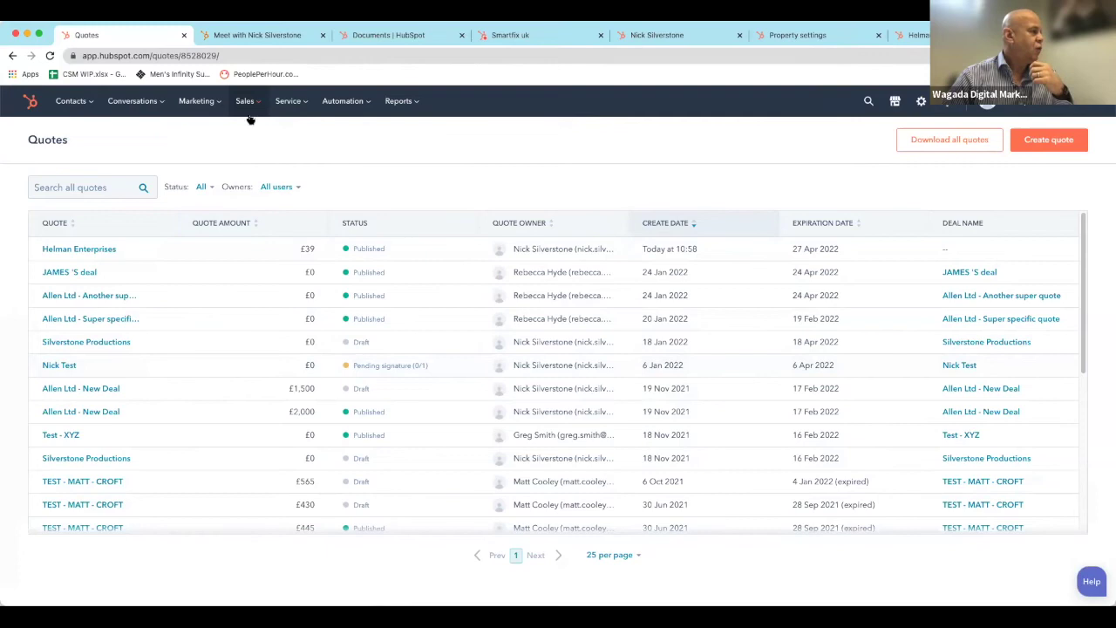
Open the Deals pipeline board from the Sales menu.
mouse_move(252, 111)
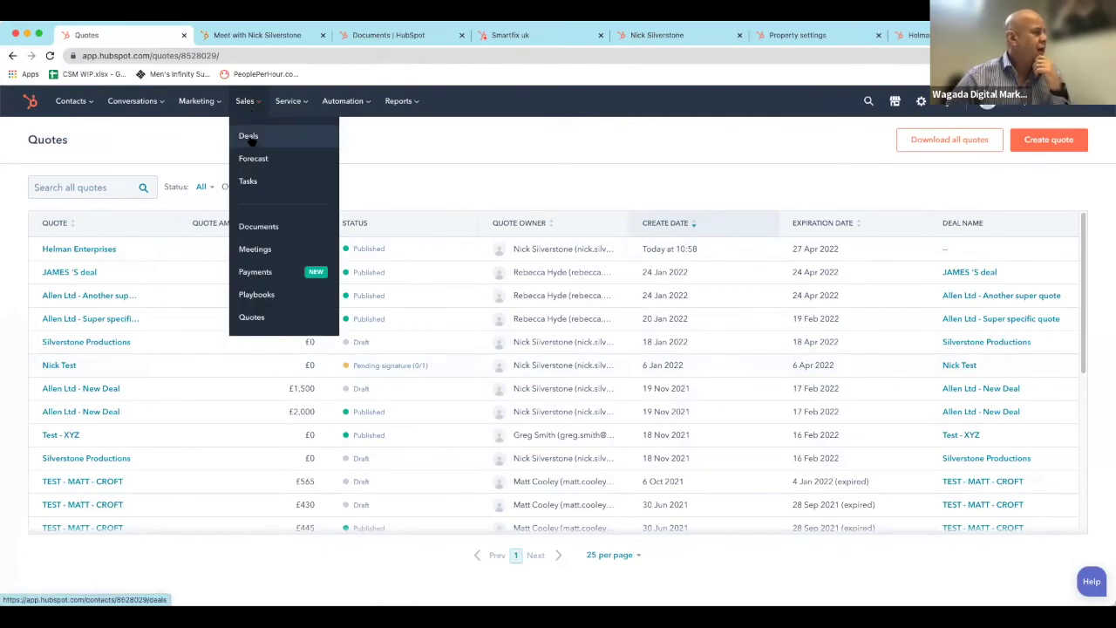
click(249, 137)
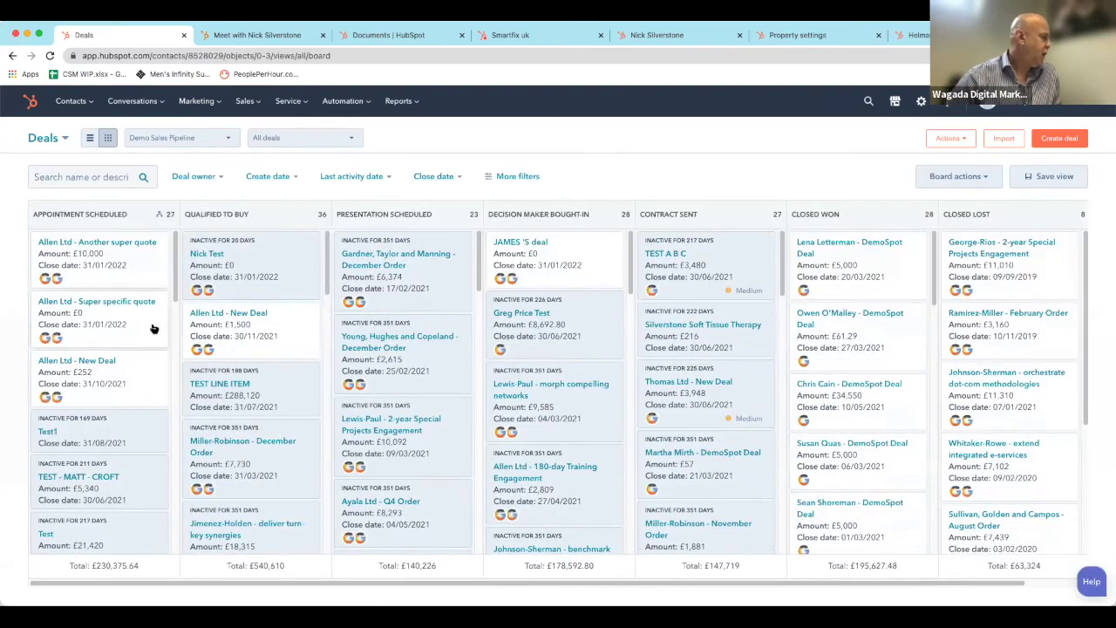
scroll(160, 295, down, 3)
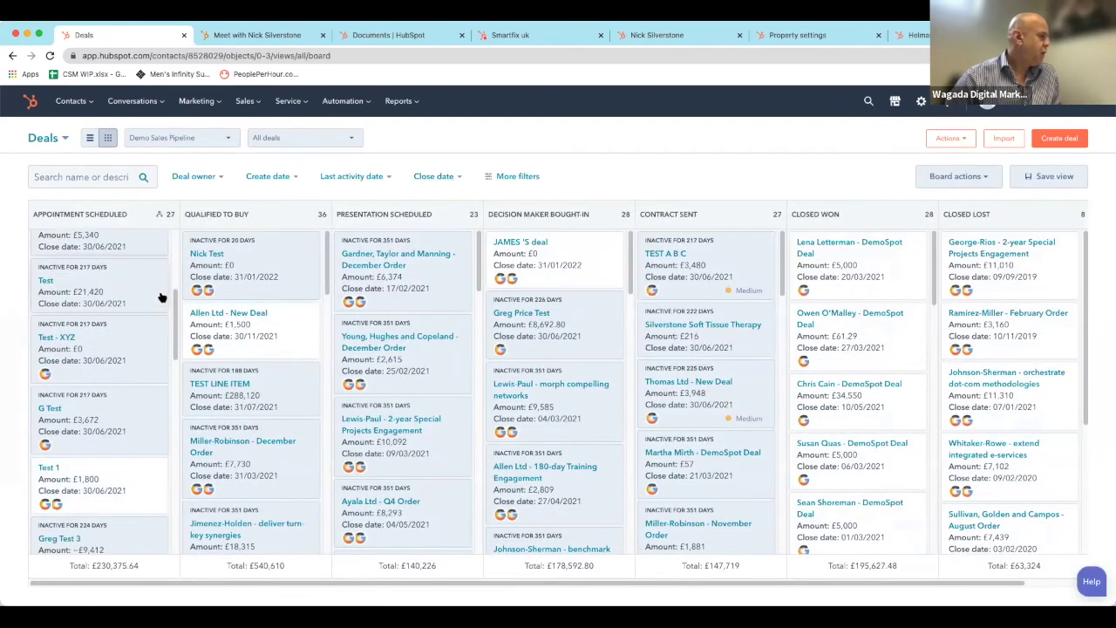
scroll(159, 295, up, 3)
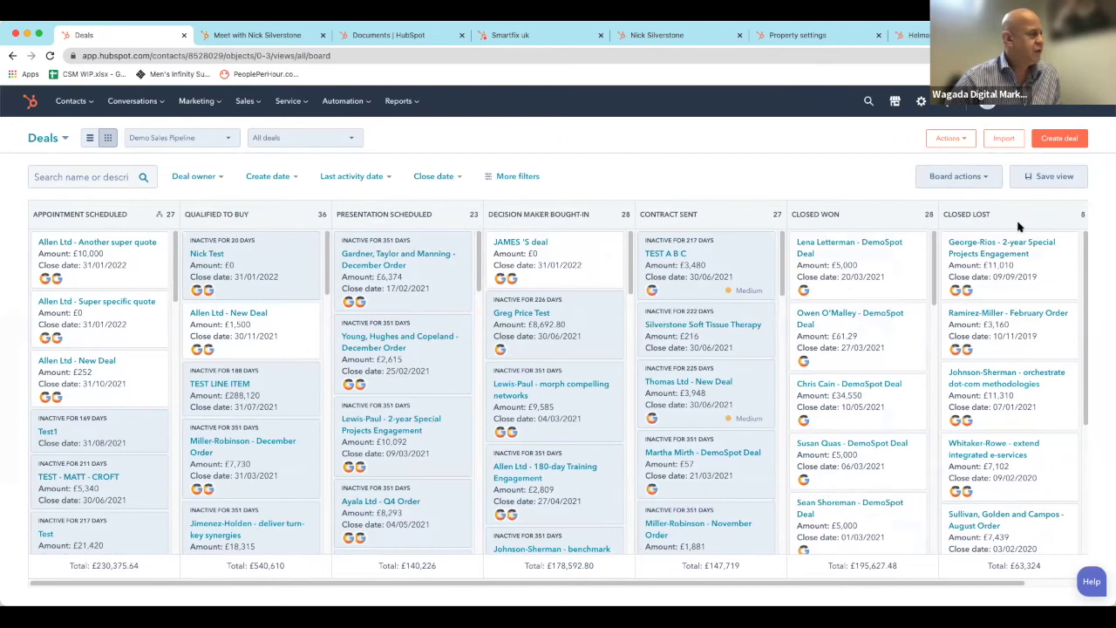
View the deals as a table sorted by Deal Stage, reverse the sort, then return to board view.
click(89, 139)
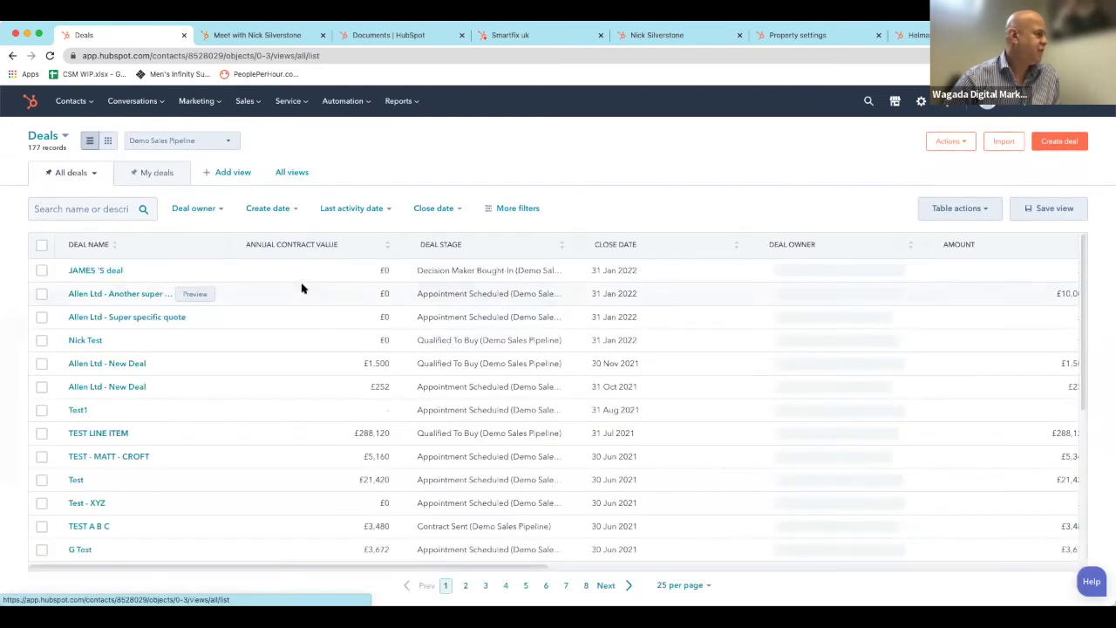
click(477, 253)
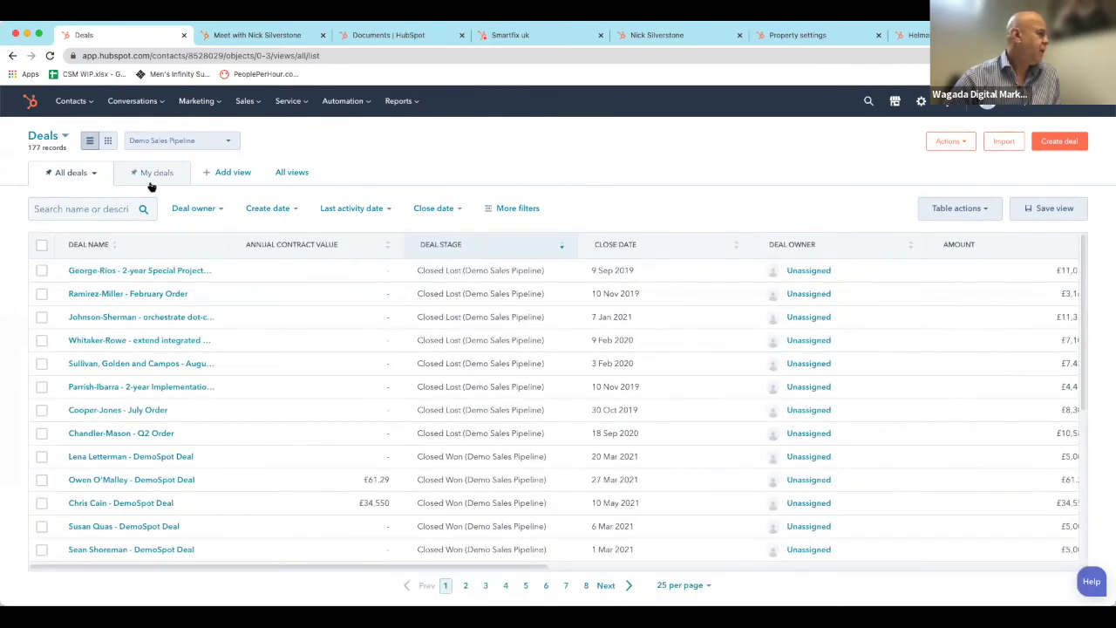
click(416, 242)
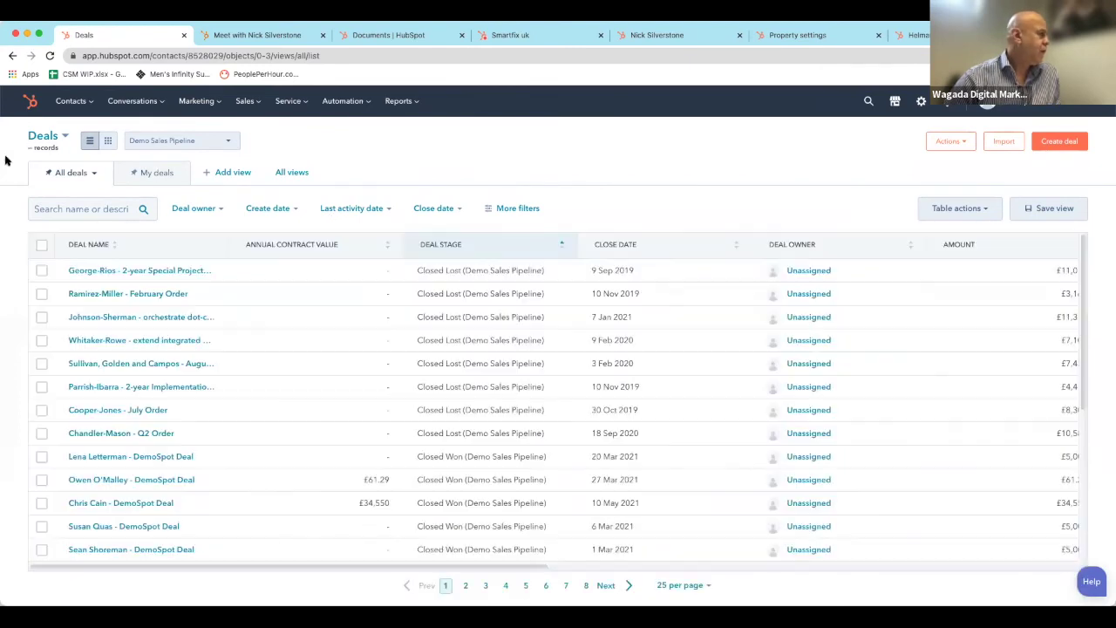
click(108, 143)
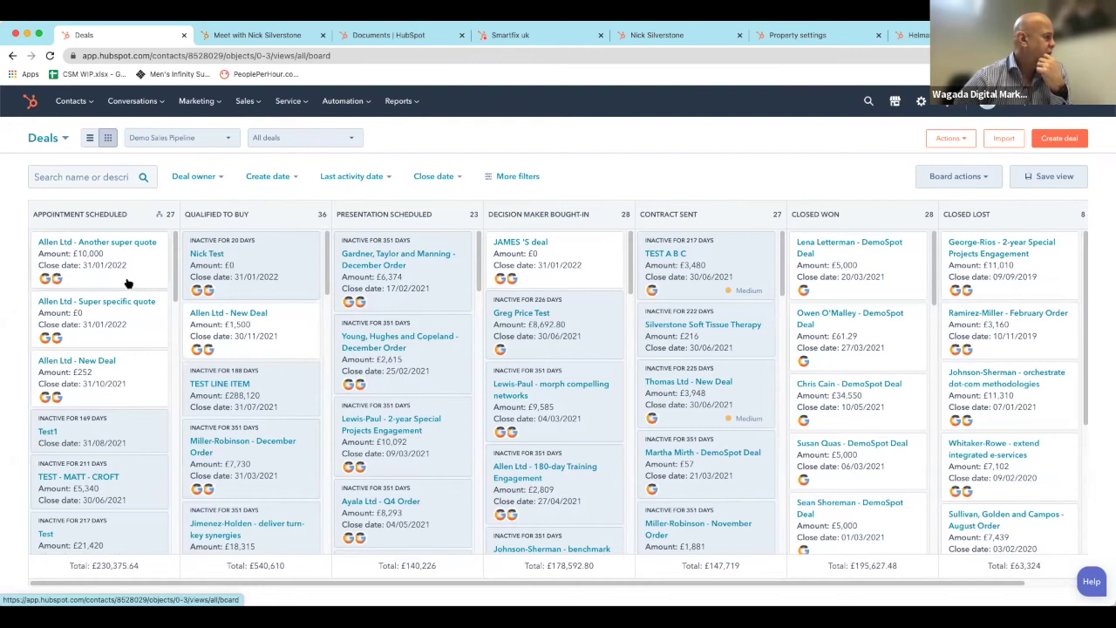
Inspect the Allen Ltd - Super specific quote deal's details, Stage options and Actions menu.
click(138, 325)
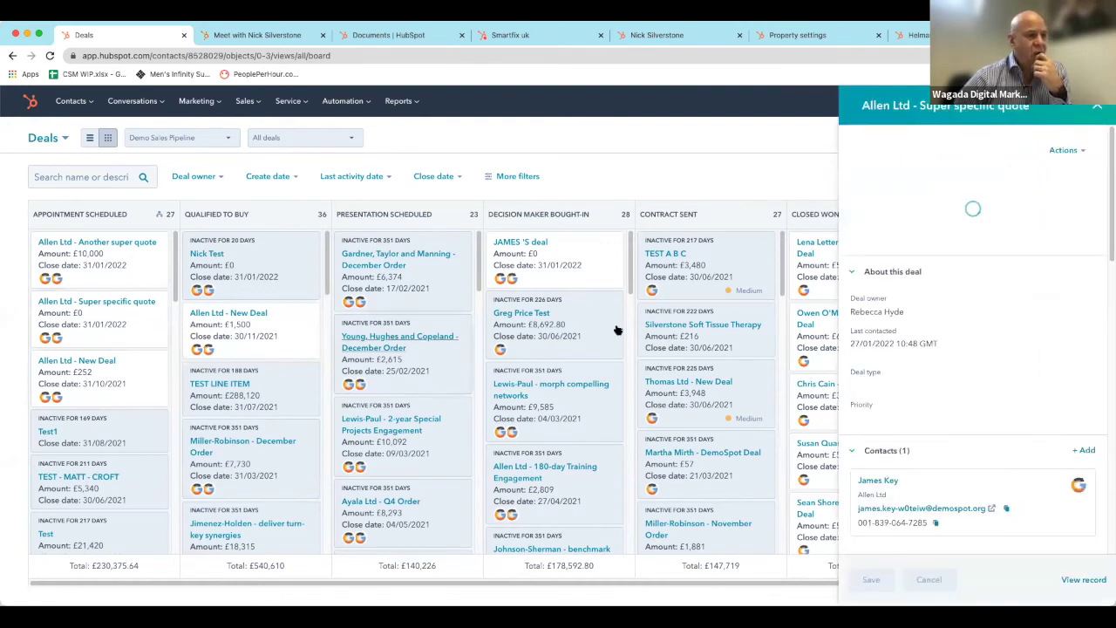
scroll(990, 310, down, 1)
scroll(989, 324, down, 5)
scroll(989, 323, up, 5)
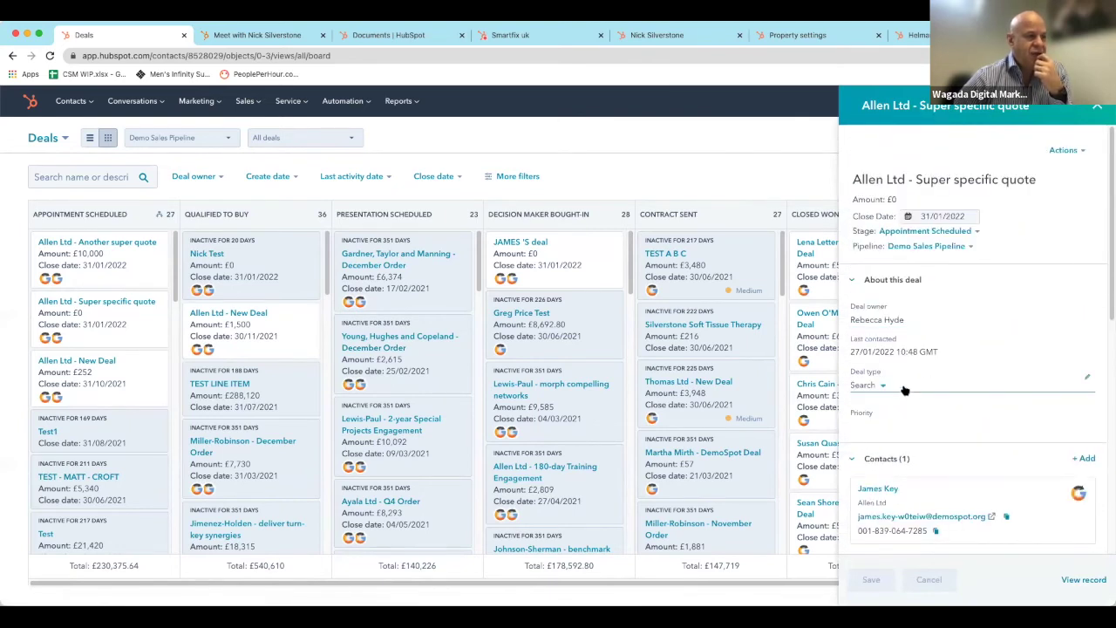
click(978, 232)
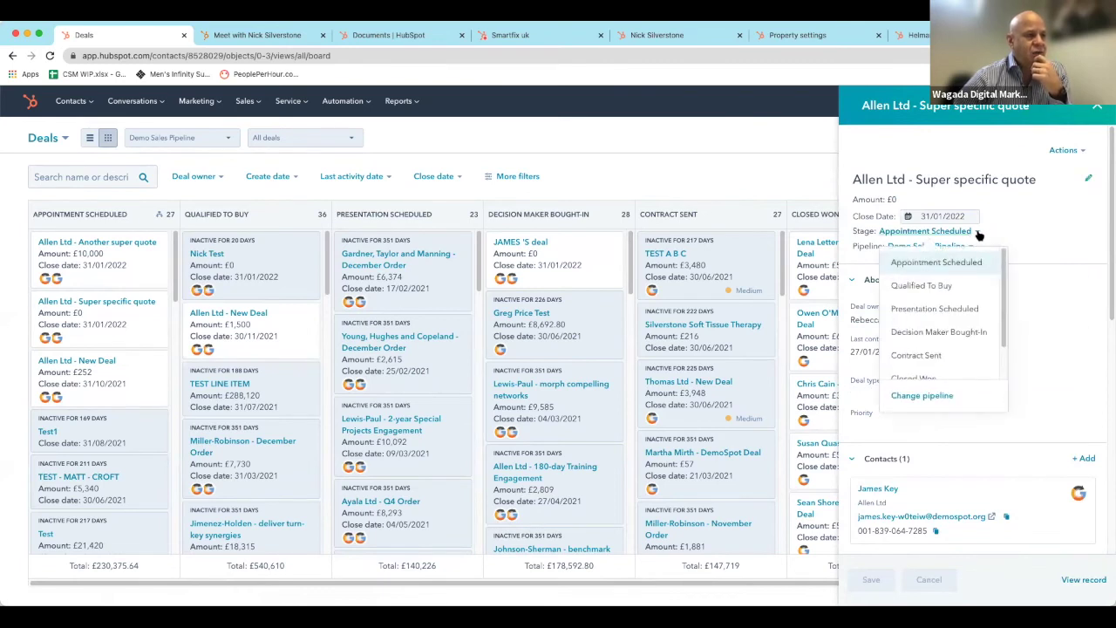
click(1063, 152)
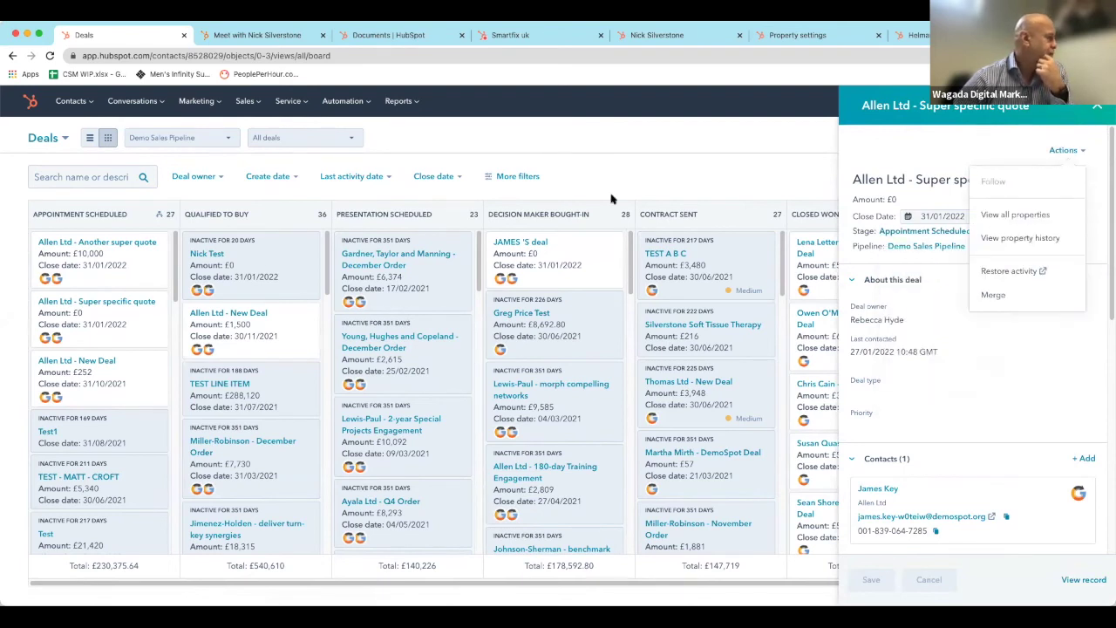
Drag Allen Ltd - Super specific quote from Appointment Scheduled into Qualified To Buy.
click(110, 341)
drag(142, 337, 244, 346)
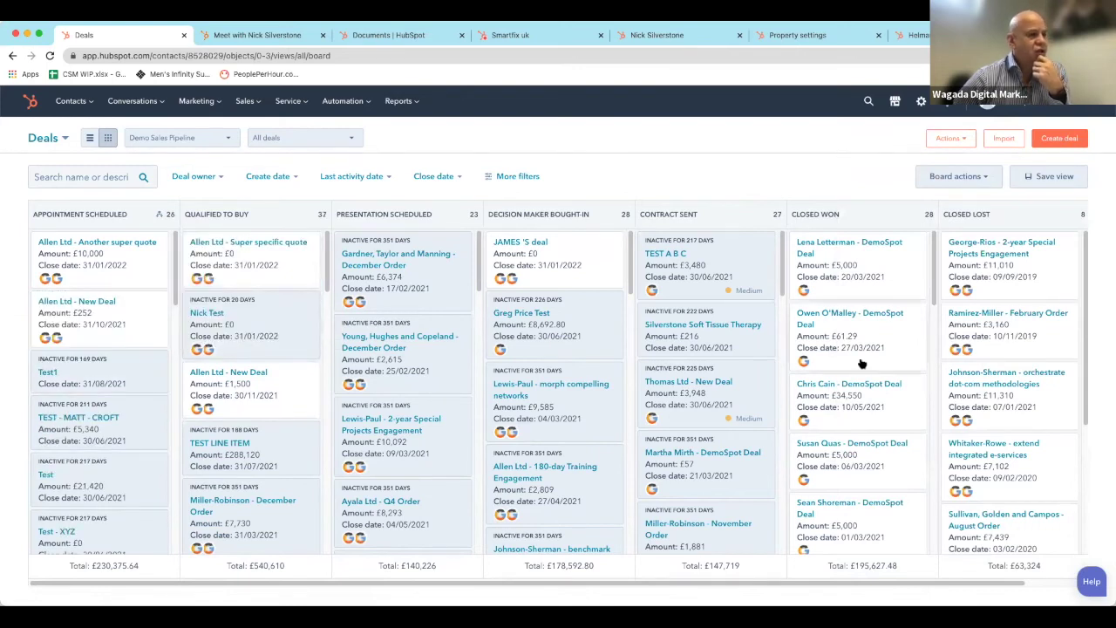
scroll(767, 379, down, 1)
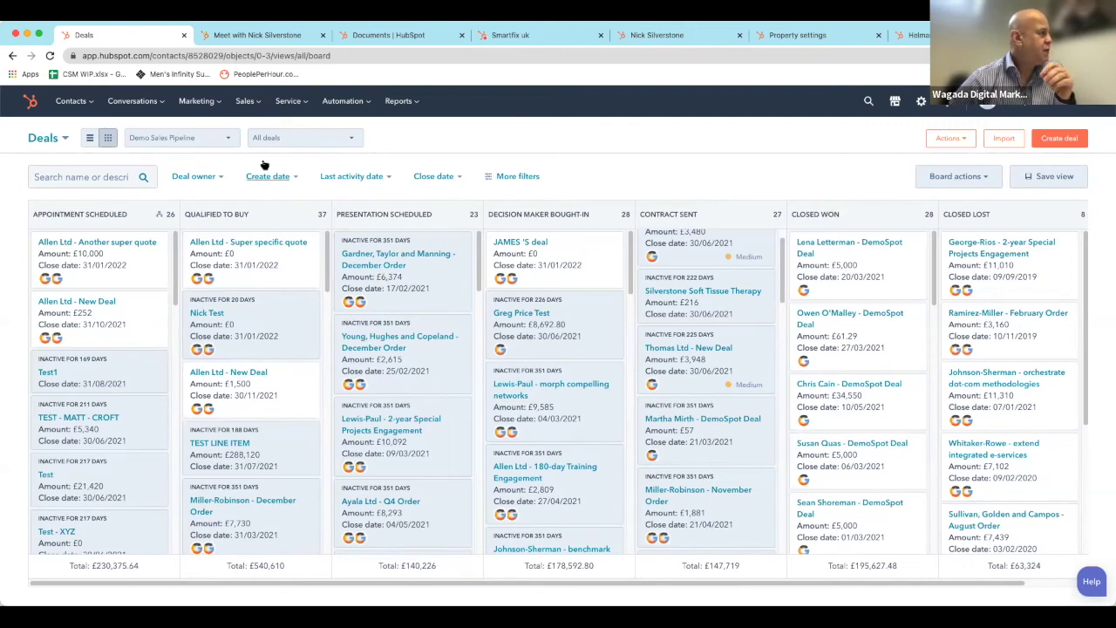
click(224, 143)
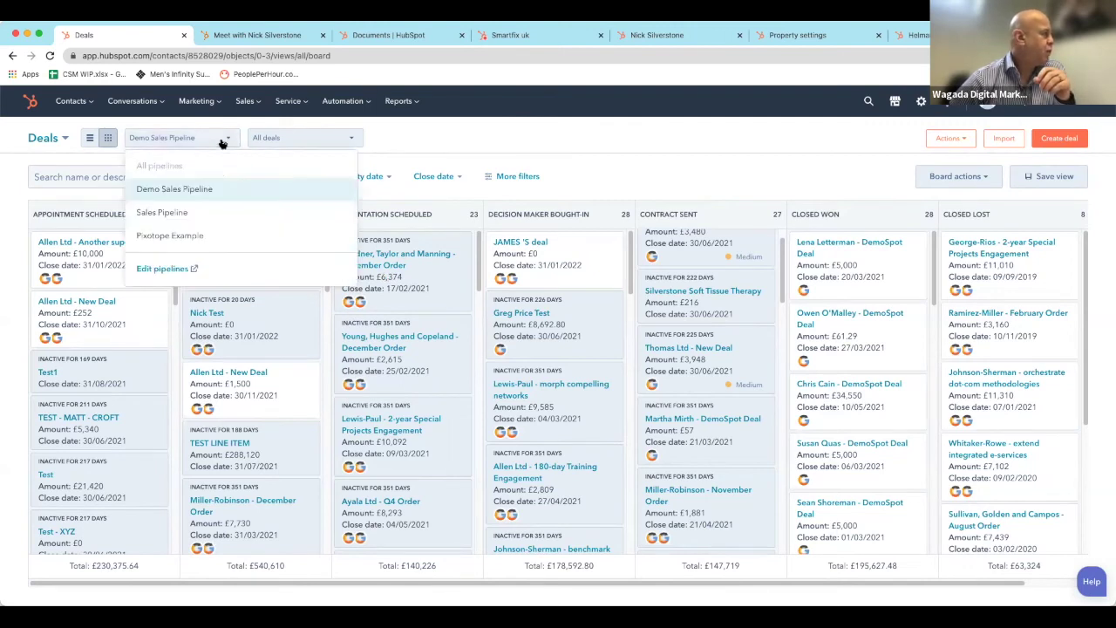
Switch to the Pixotope Example pipeline and drag Helman Enterprises into Establishing DOFF Stage.
click(187, 236)
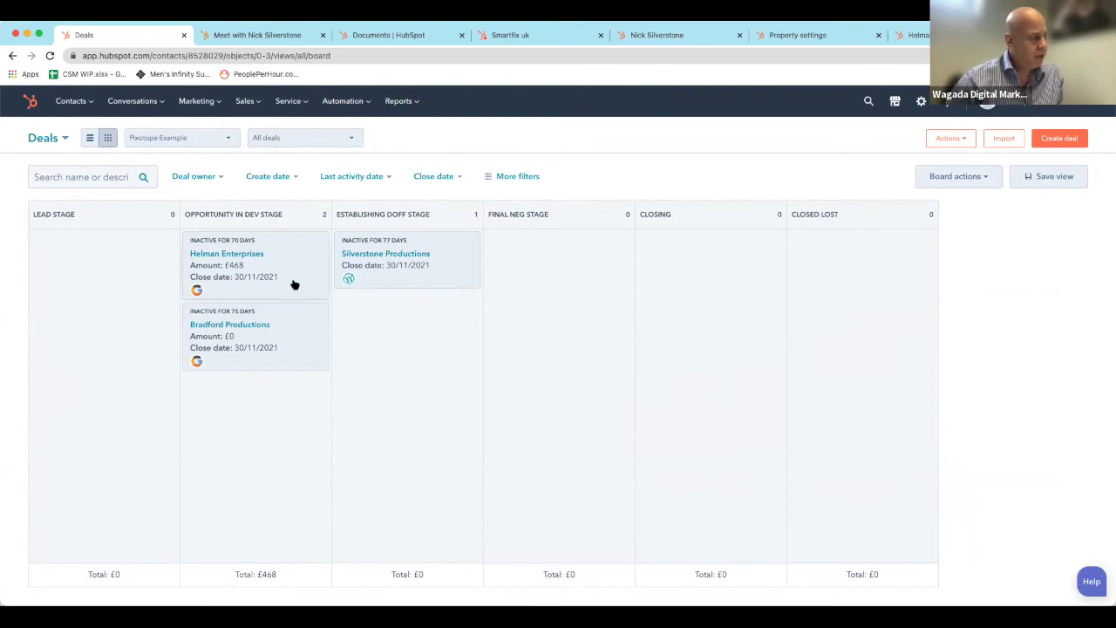
drag(295, 284, 448, 281)
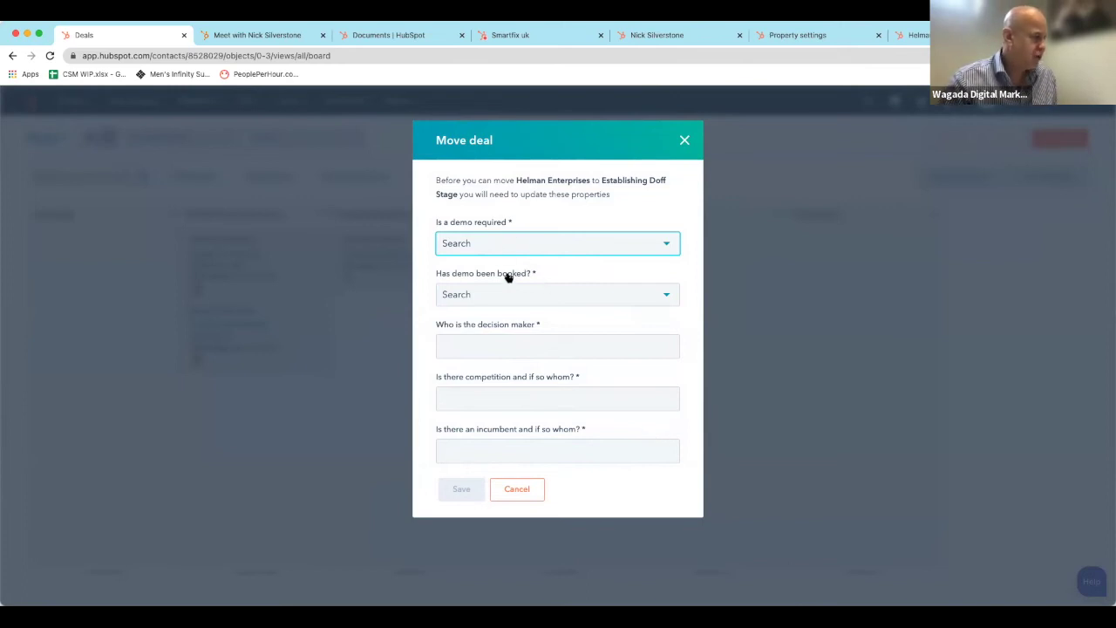
Cancel the Helman Enterprises move and switch back to the Demo Sales Pipeline.
click(518, 337)
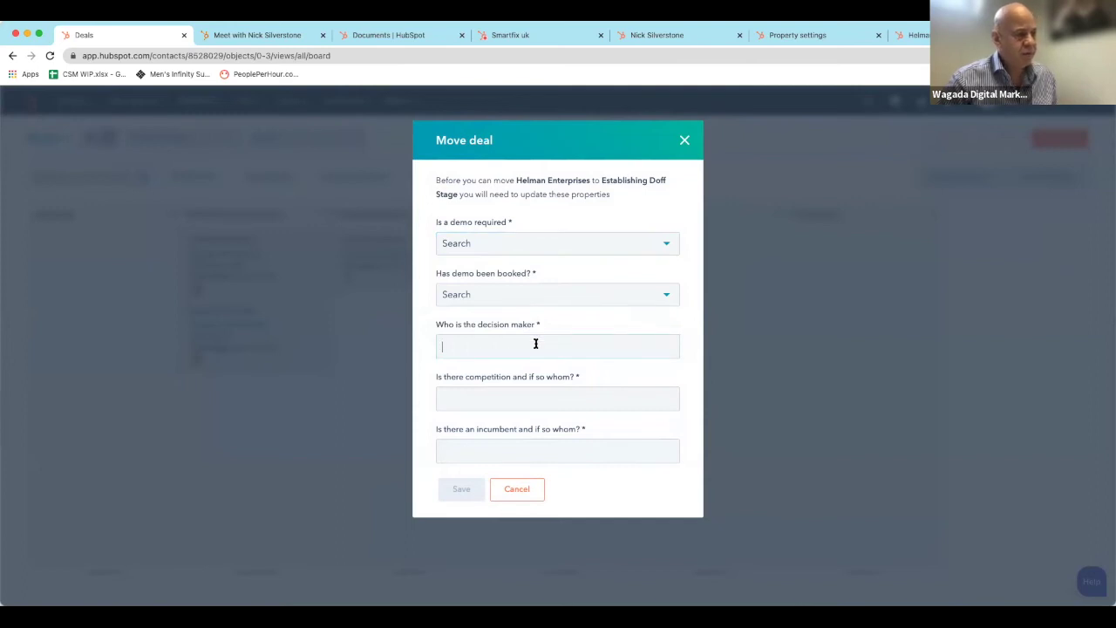
click(519, 492)
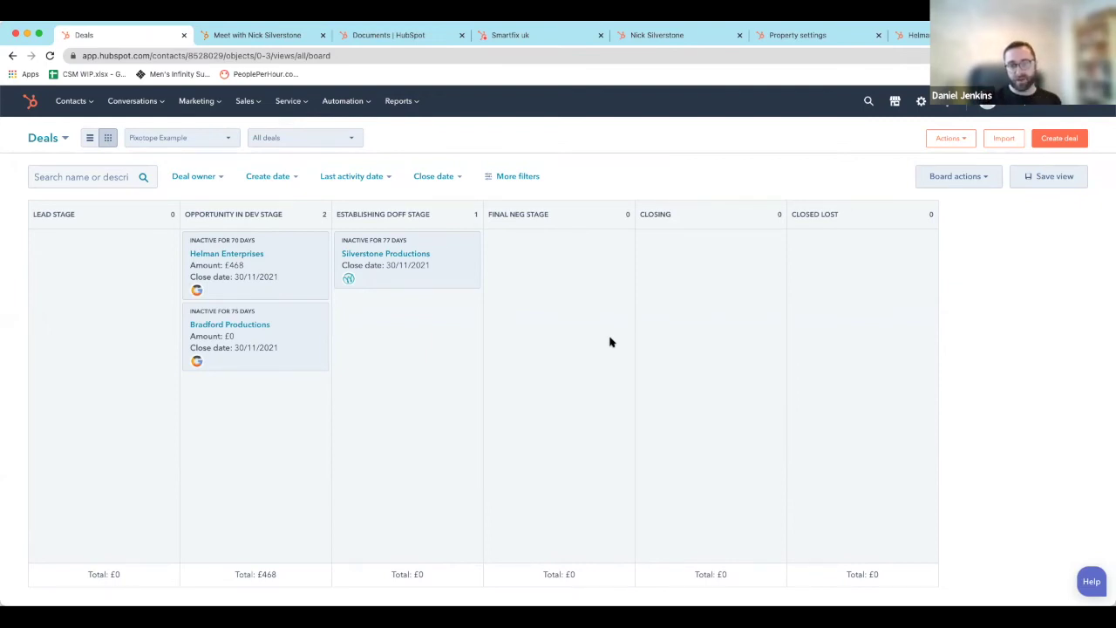
click(222, 143)
click(179, 188)
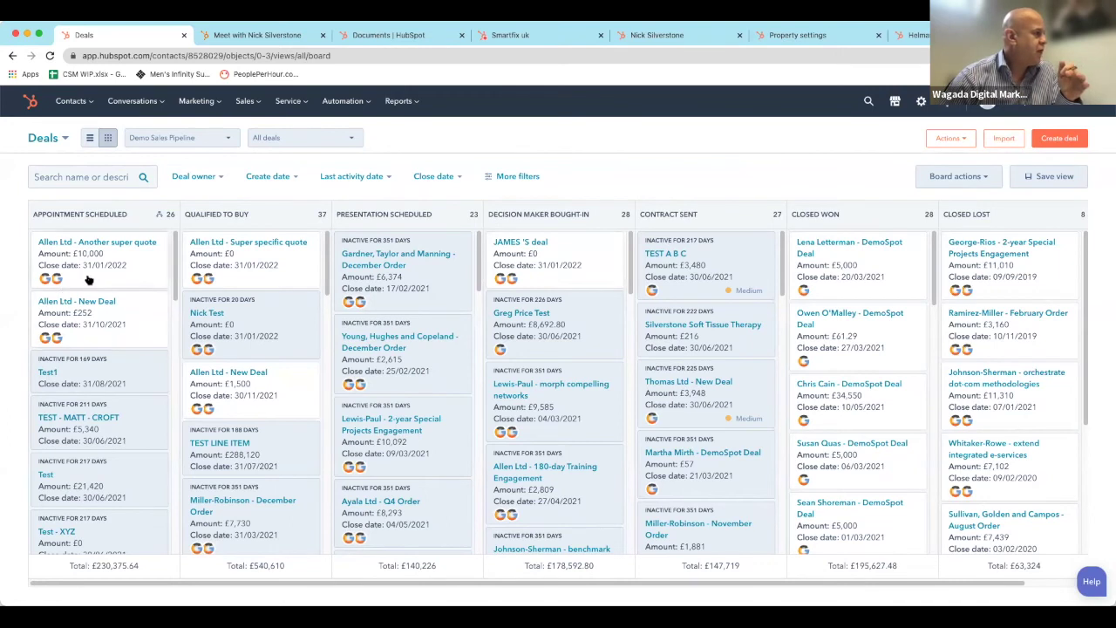
Drag Allen Ltd - Another super quote and drop it back under Appointment Scheduled.
drag(96, 277, 156, 279)
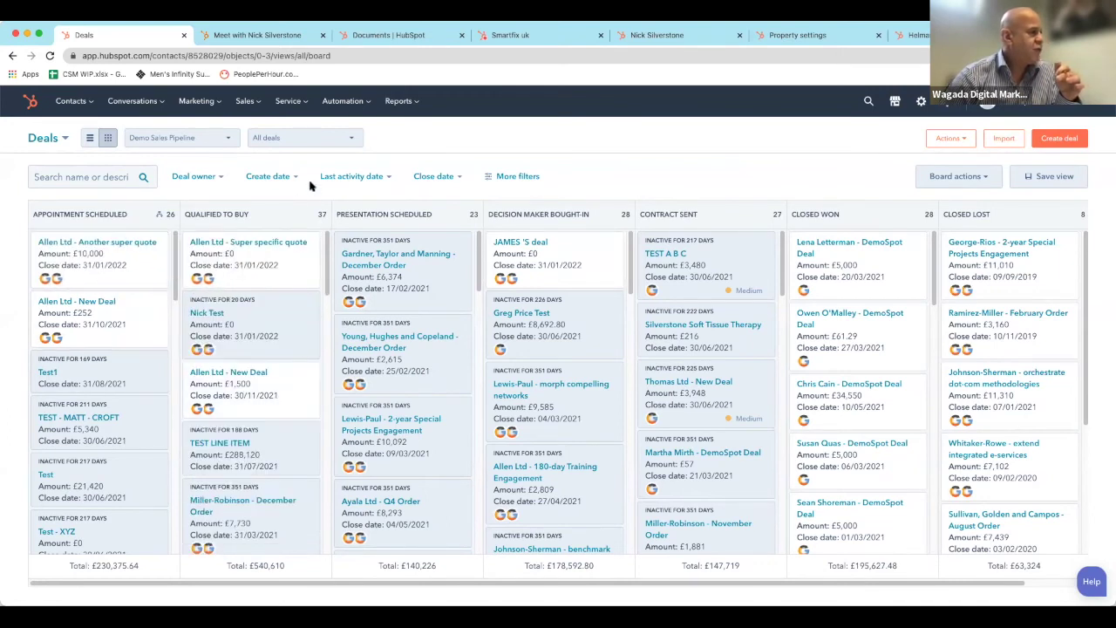
Go to Automation > Workflows and open the Smartfix Post Sale workflow.
mouse_move(336, 111)
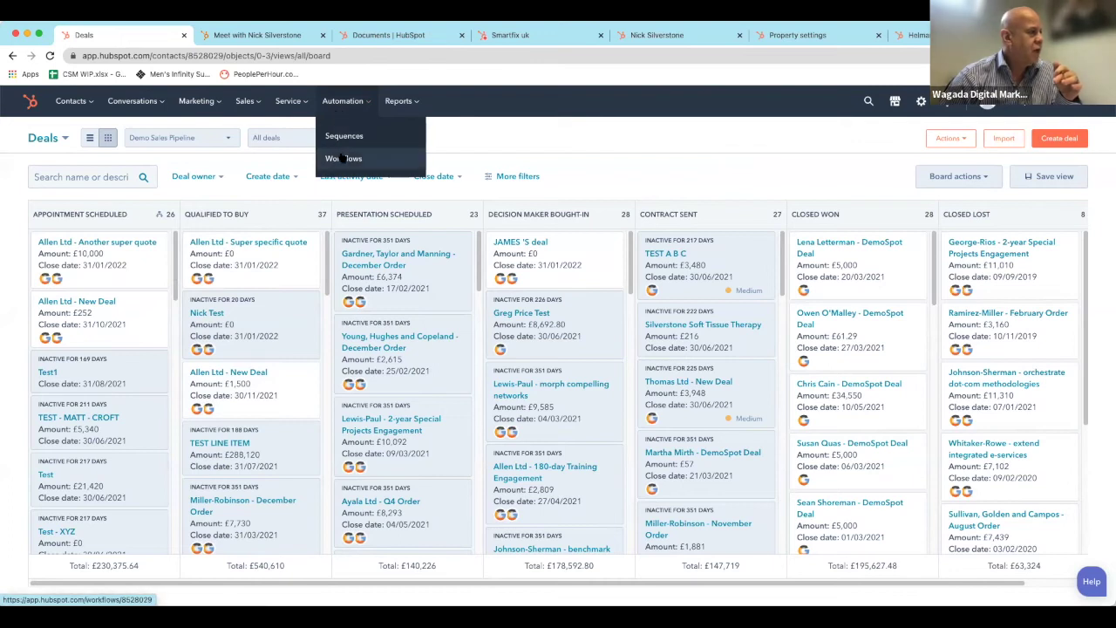
click(339, 157)
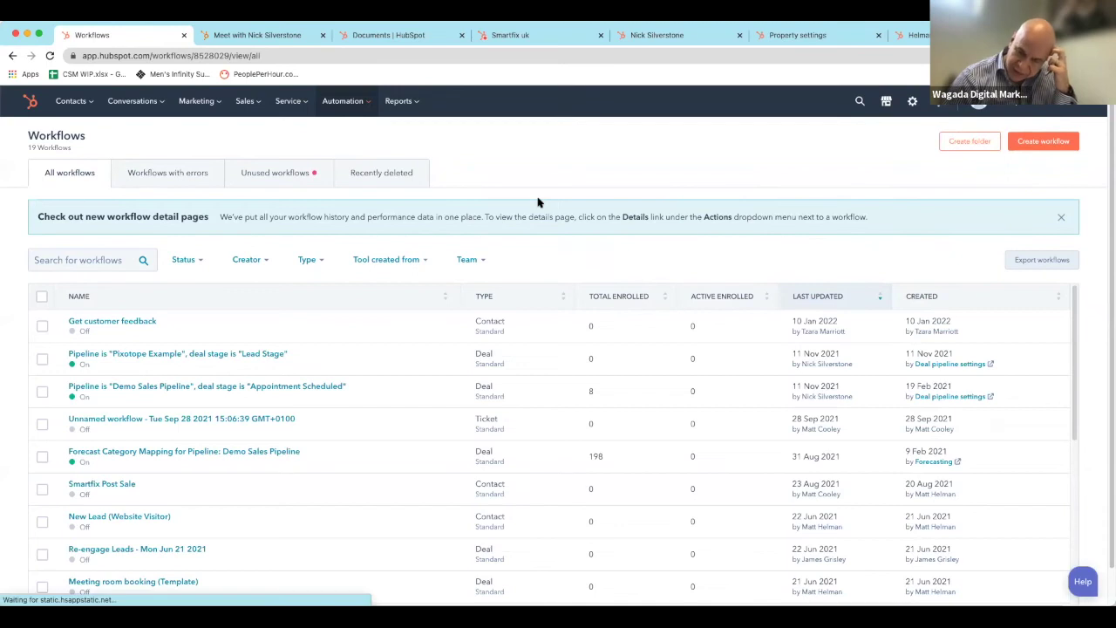
scroll(537, 202, down, 2)
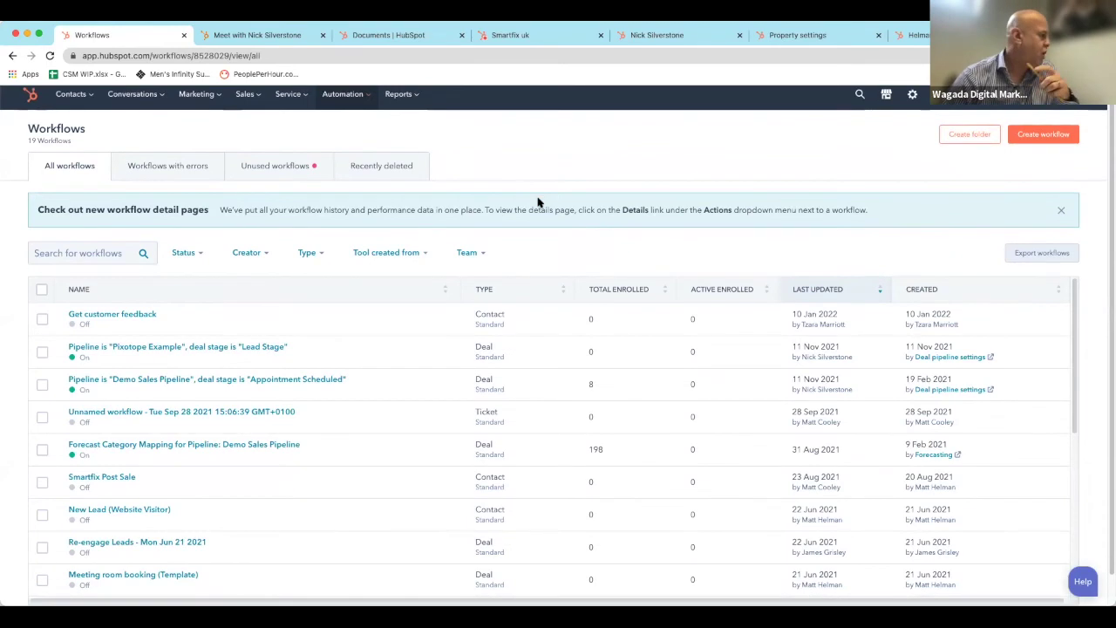
scroll(375, 247, down, 1)
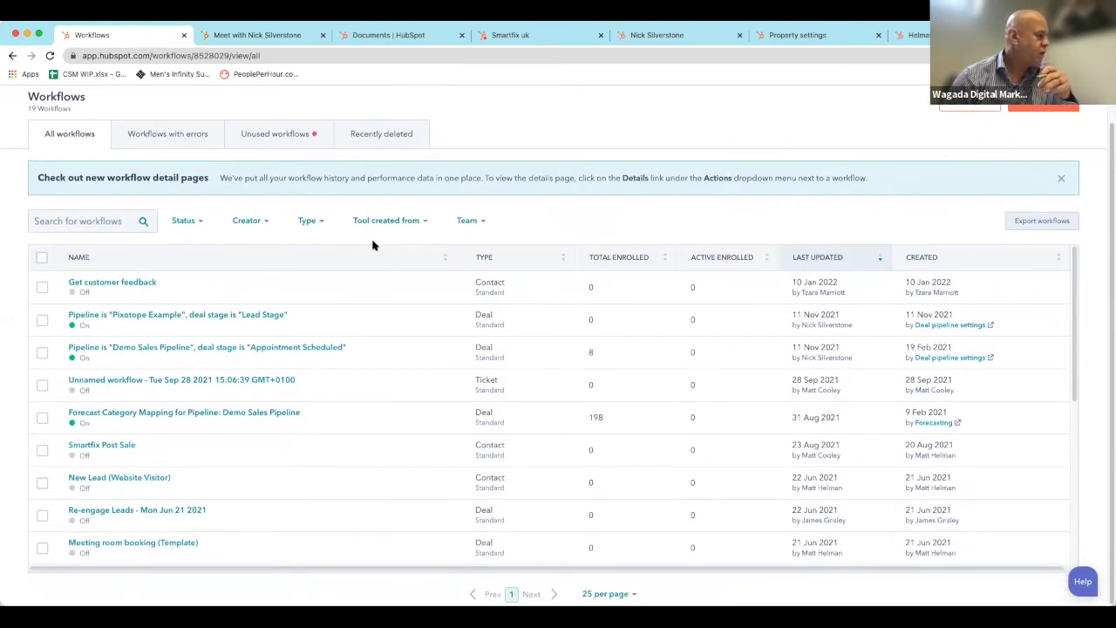
click(107, 445)
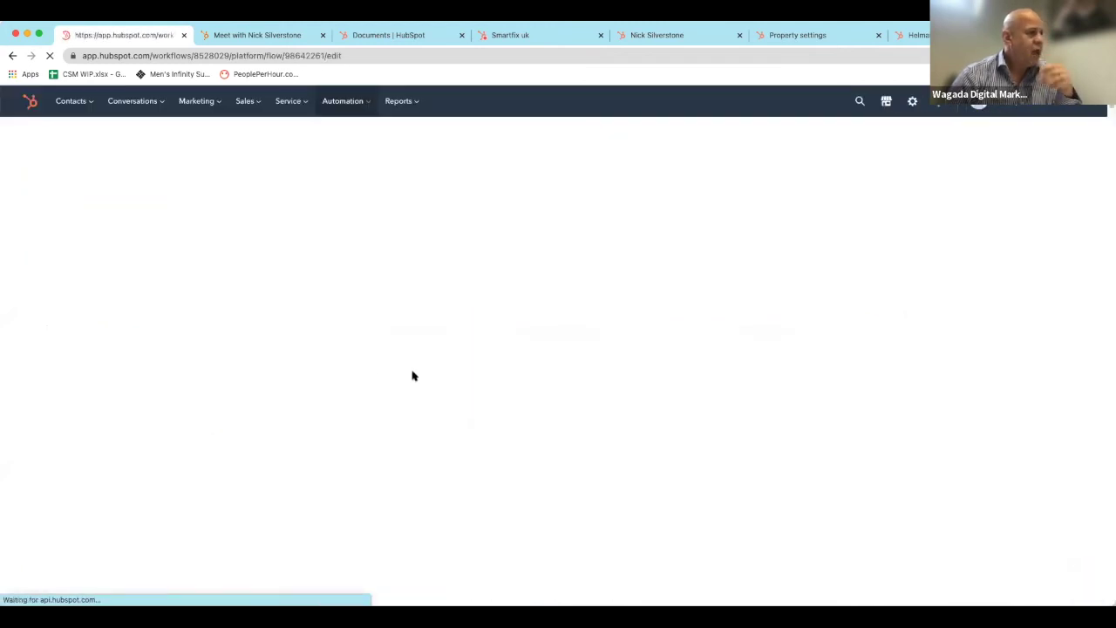
scroll(438, 356, down, 1)
scroll(438, 356, down, 1)
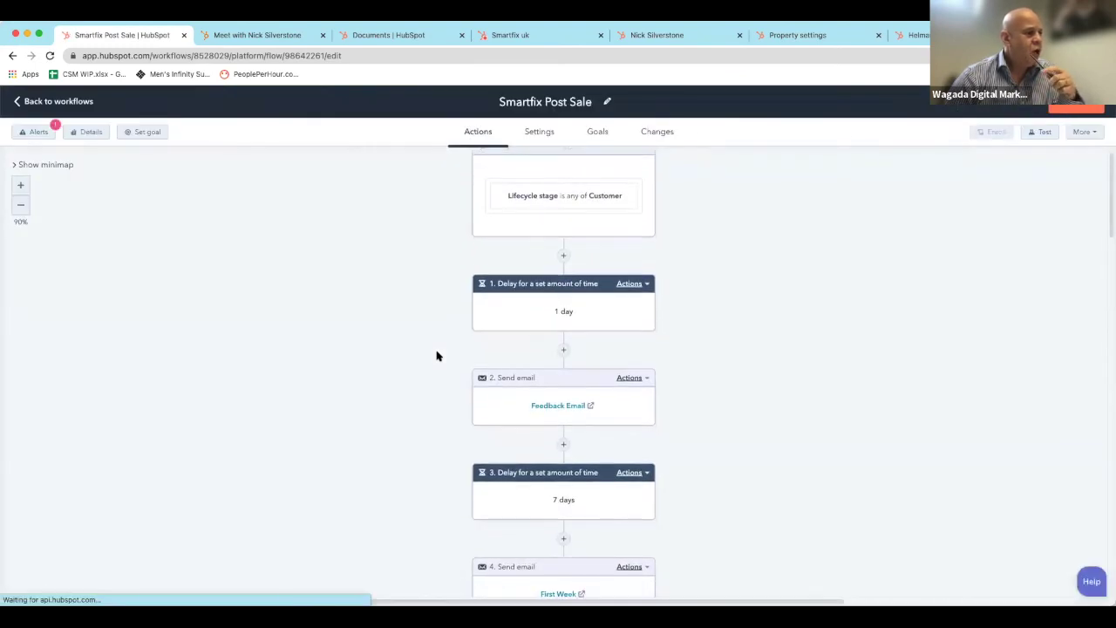
scroll(438, 355, down, 2)
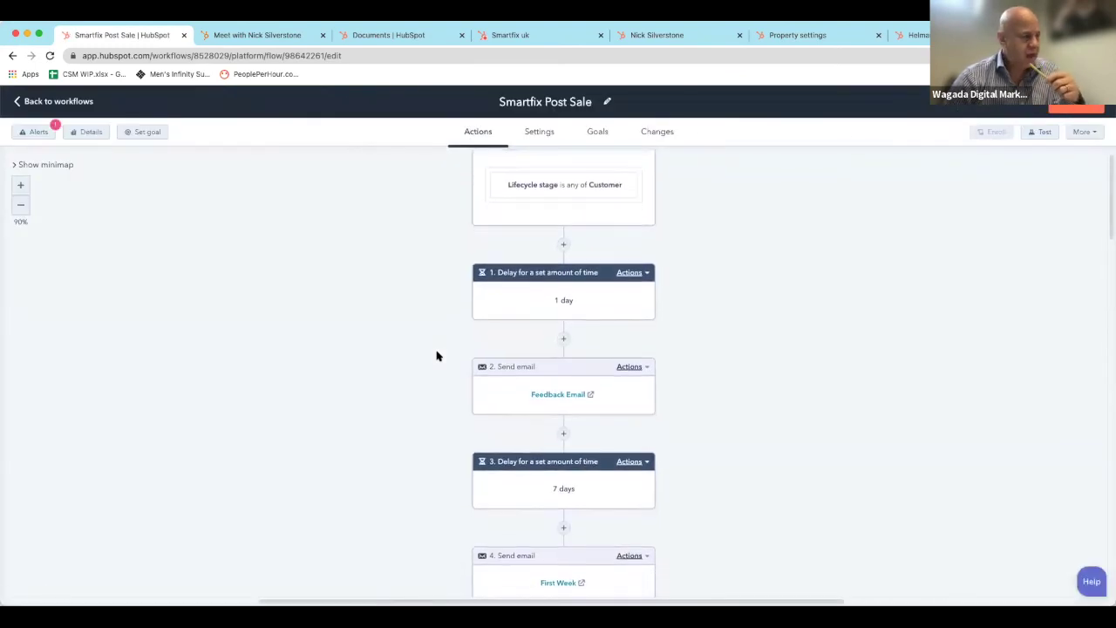
scroll(438, 355, down, 3)
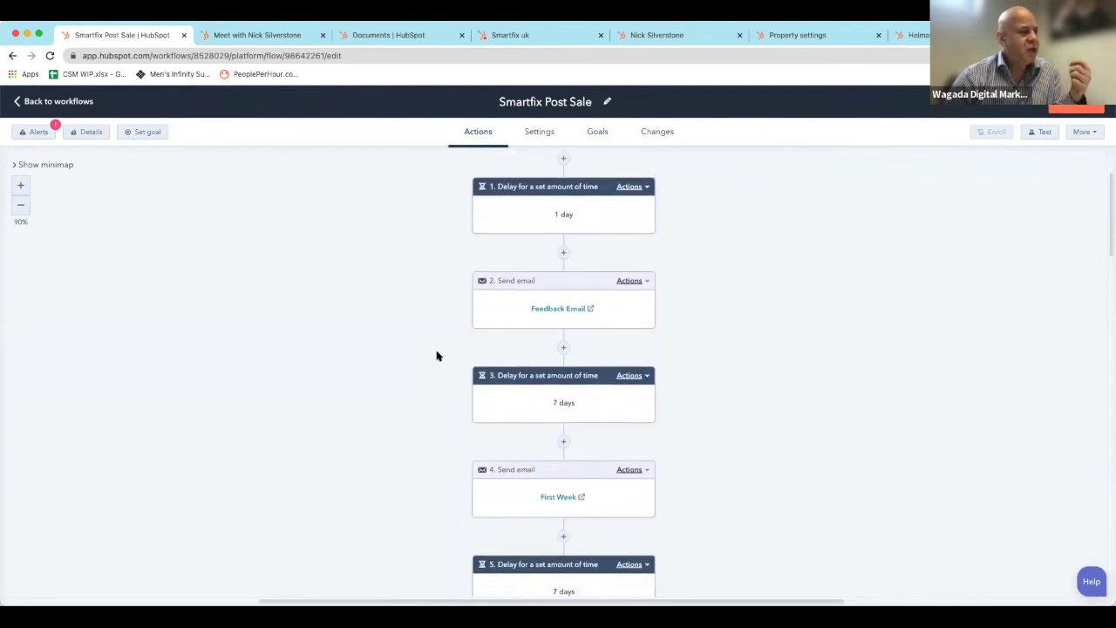
scroll(437, 356, down, 1)
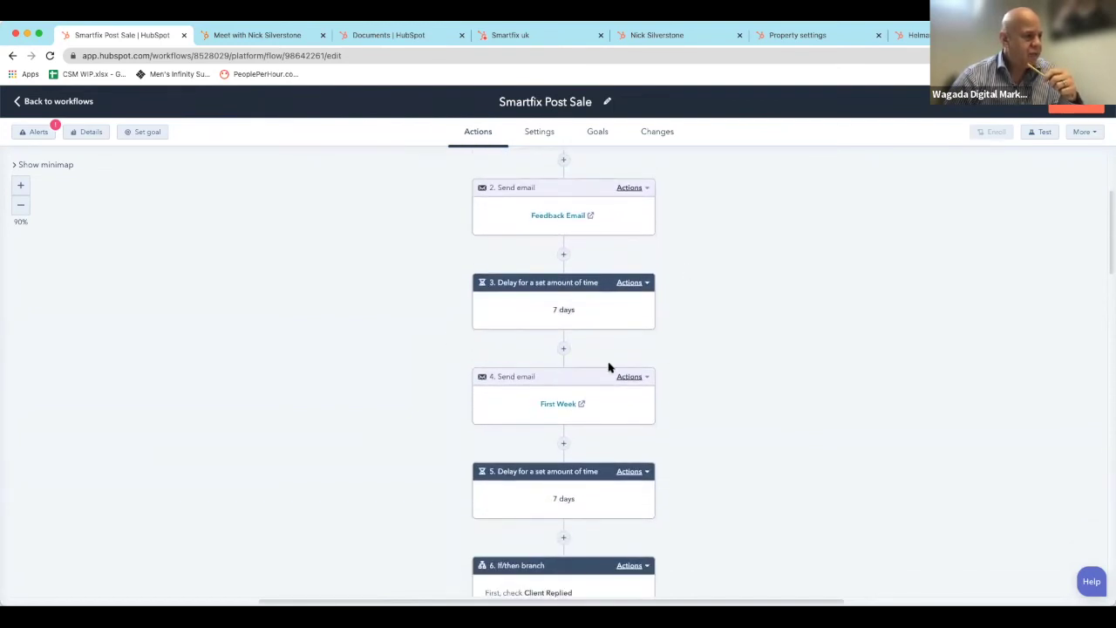
scroll(679, 377, down, 3)
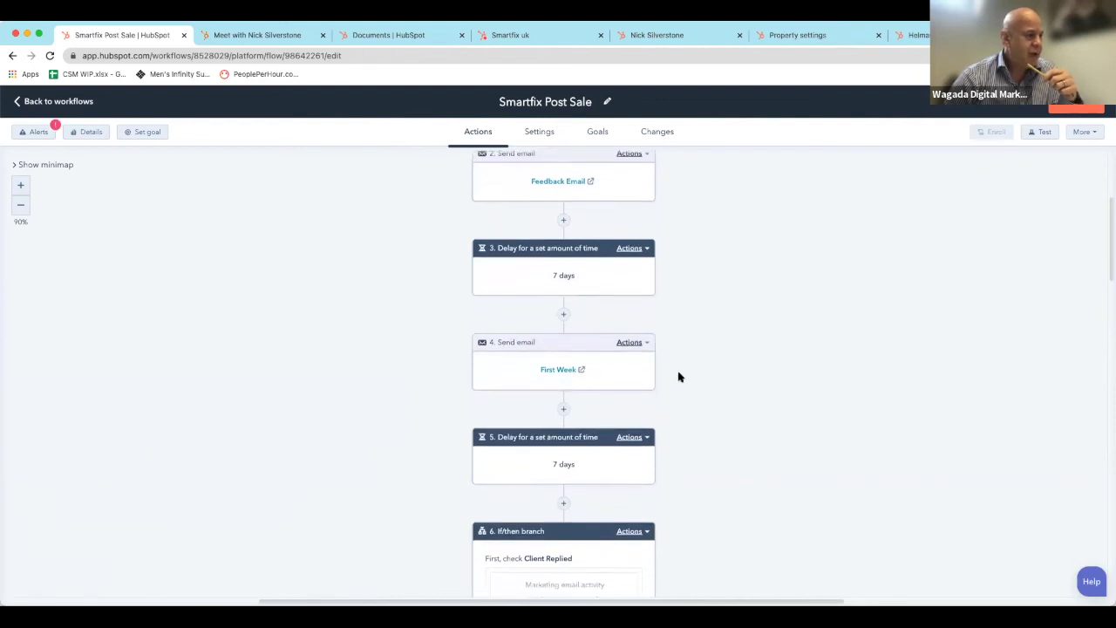
scroll(679, 377, down, 4)
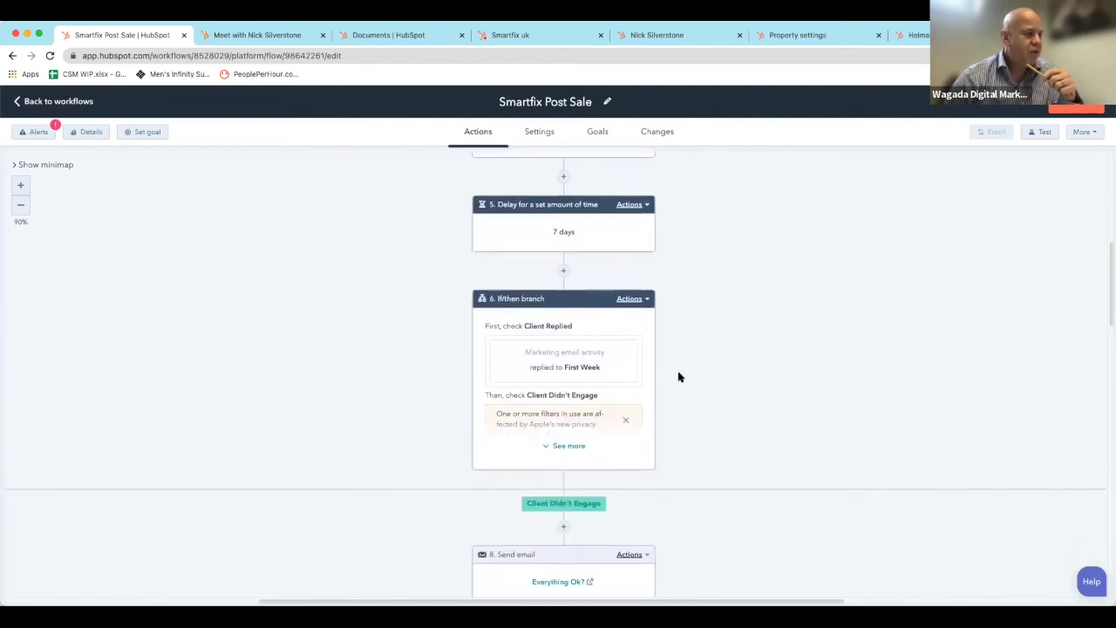
scroll(678, 377, down, 1)
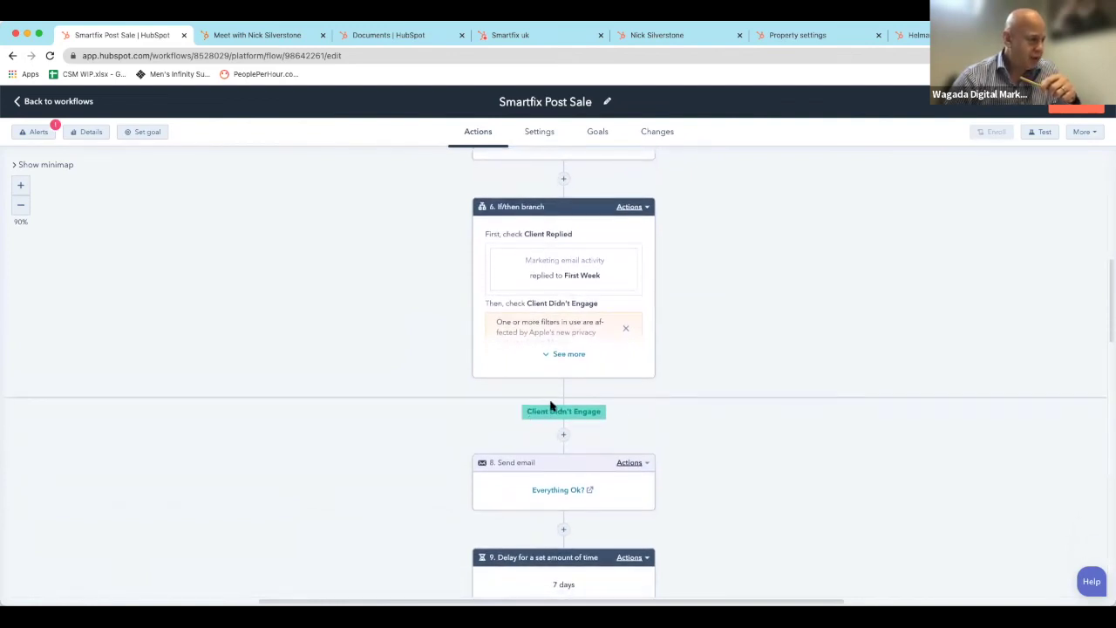
drag(270, 602, 130, 590)
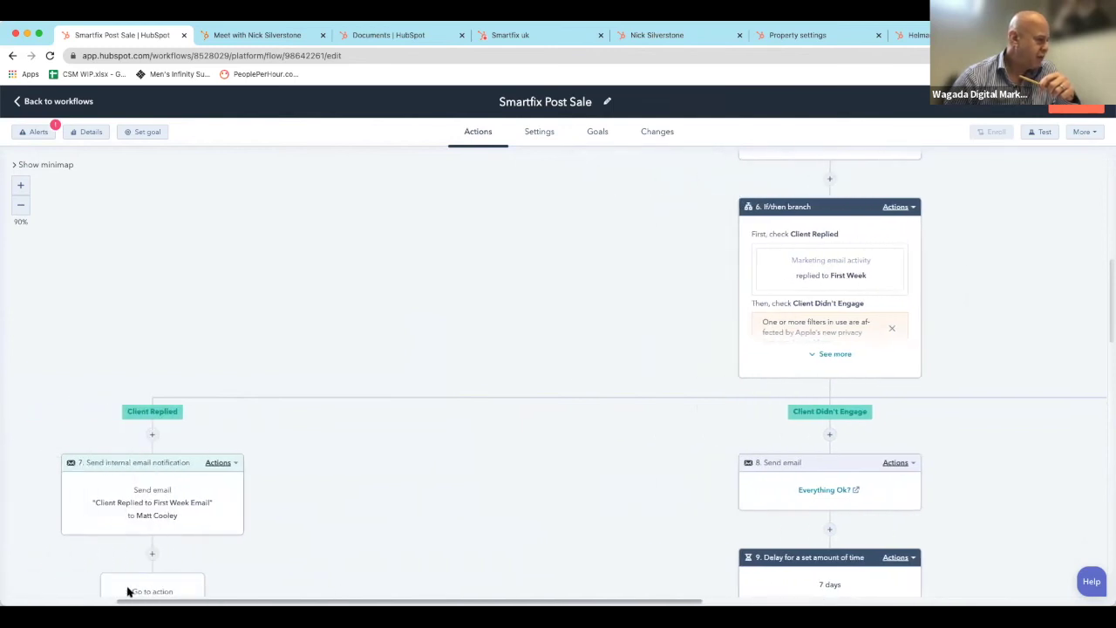
scroll(421, 440, down, 5)
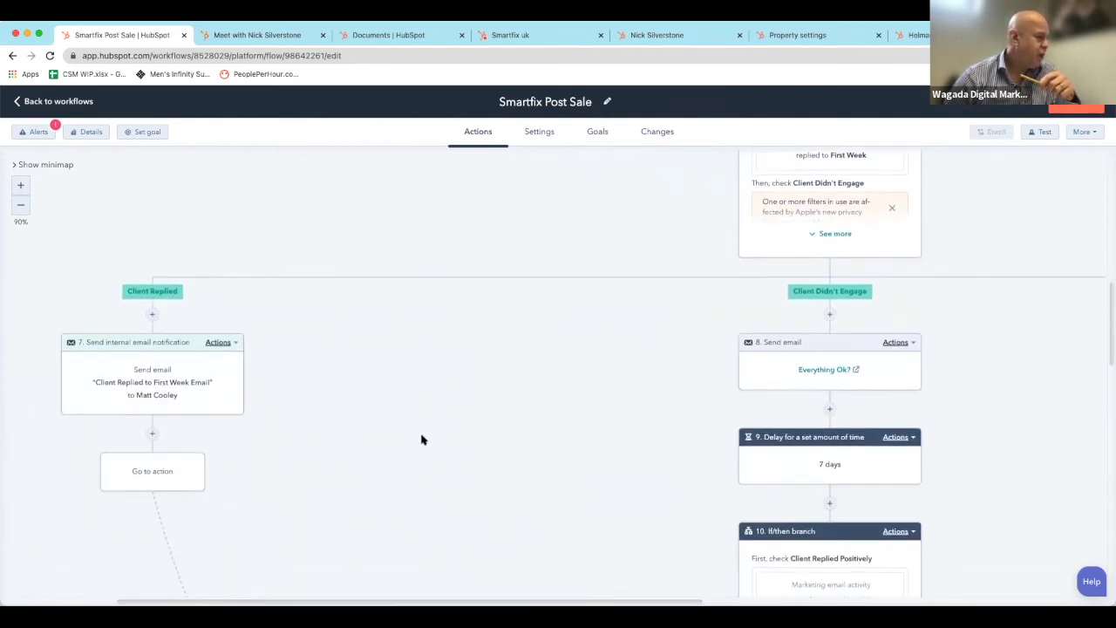
scroll(421, 439, down, 2)
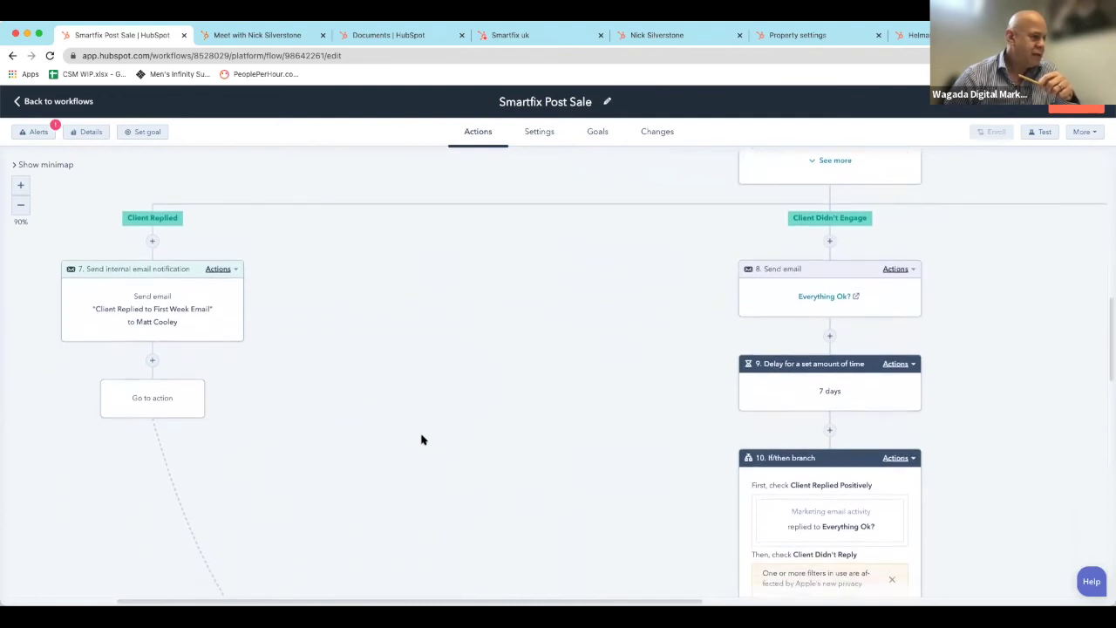
scroll(422, 440, down, 3)
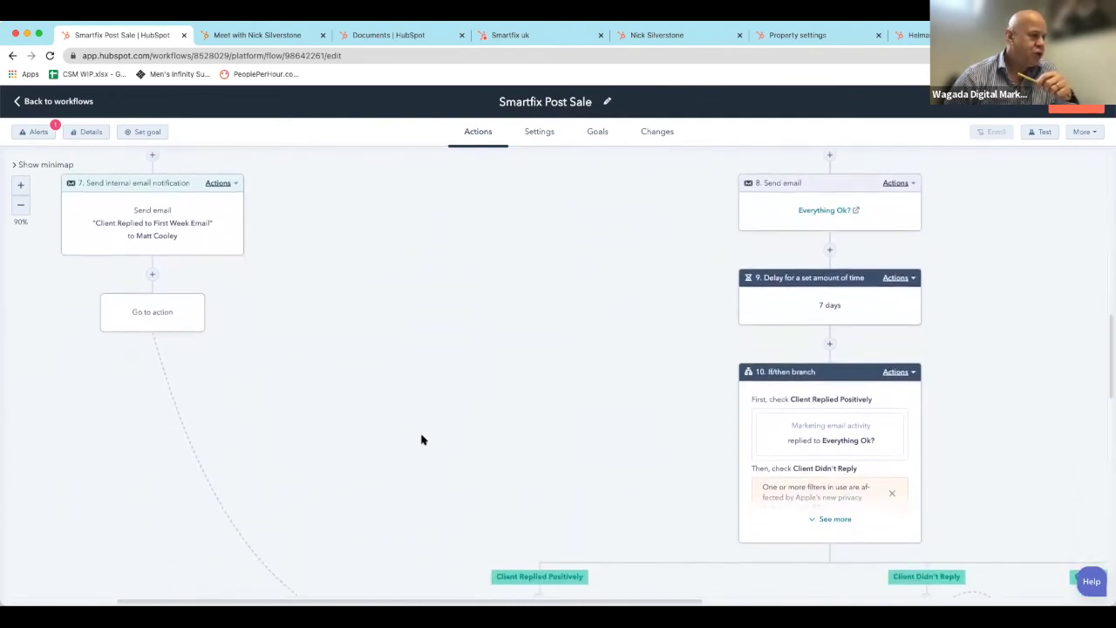
scroll(421, 440, down, 7)
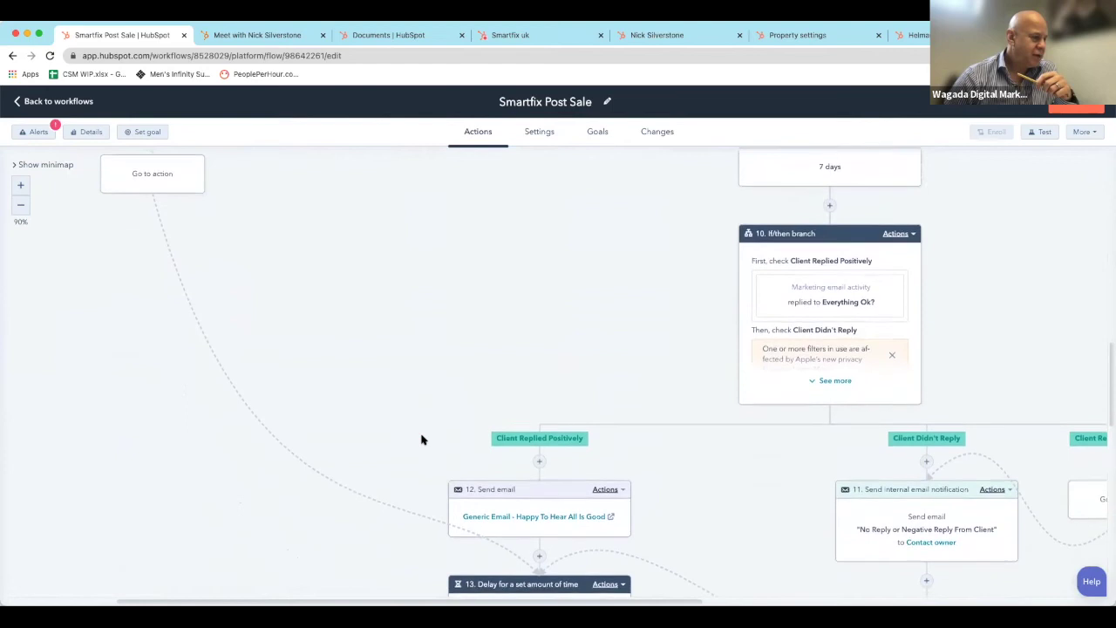
click(20, 206)
click(20, 207)
click(20, 207)
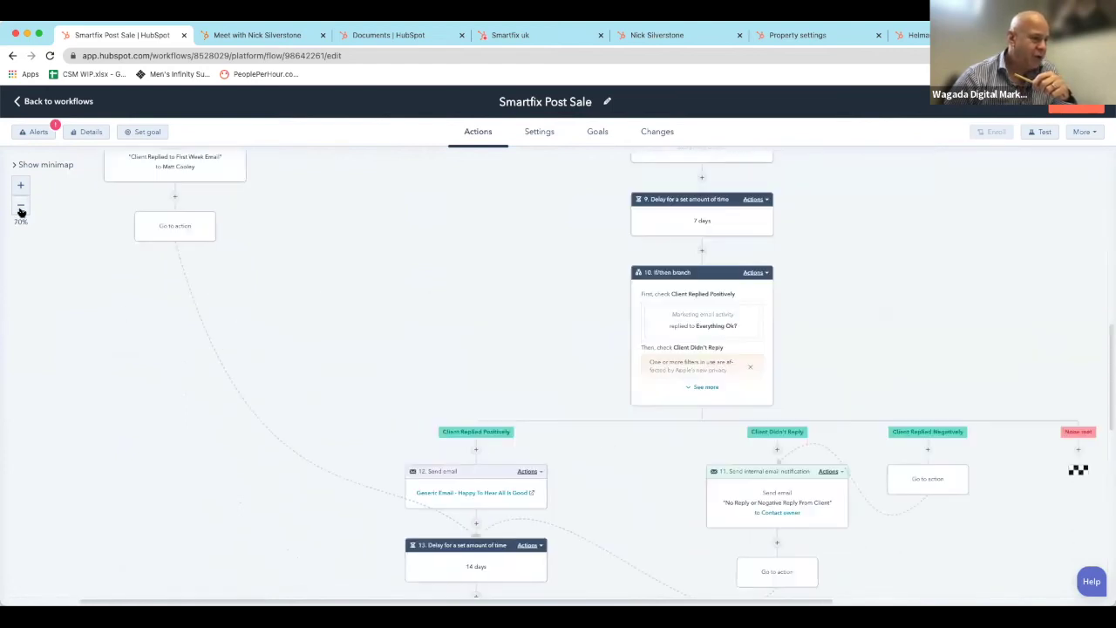
click(21, 207)
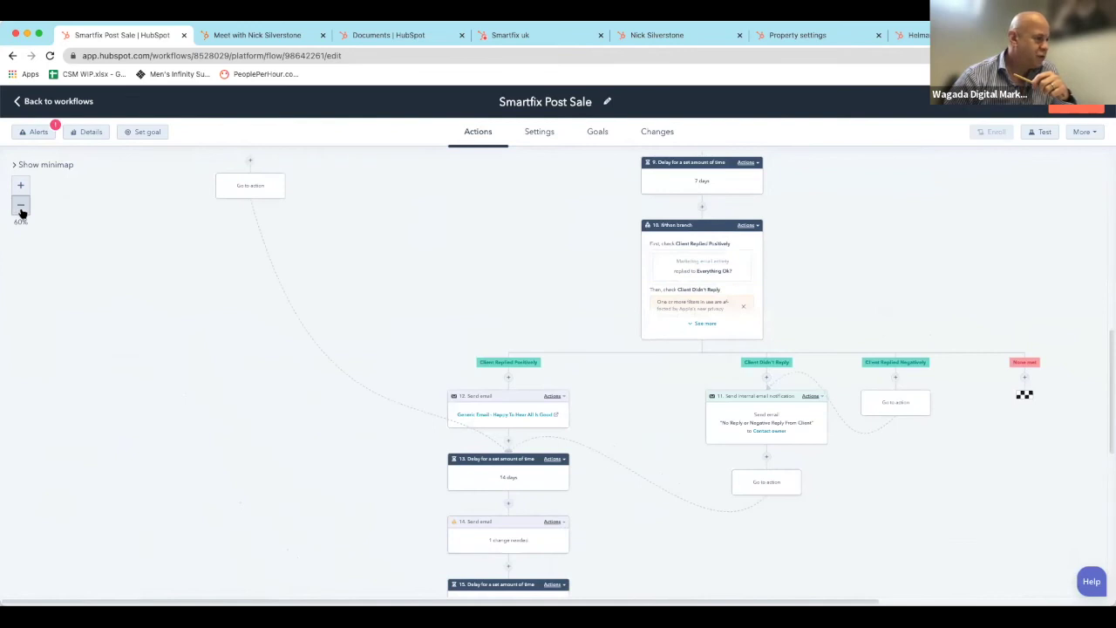
click(21, 207)
click(21, 208)
scroll(549, 343, up, 3)
scroll(549, 343, down, 6)
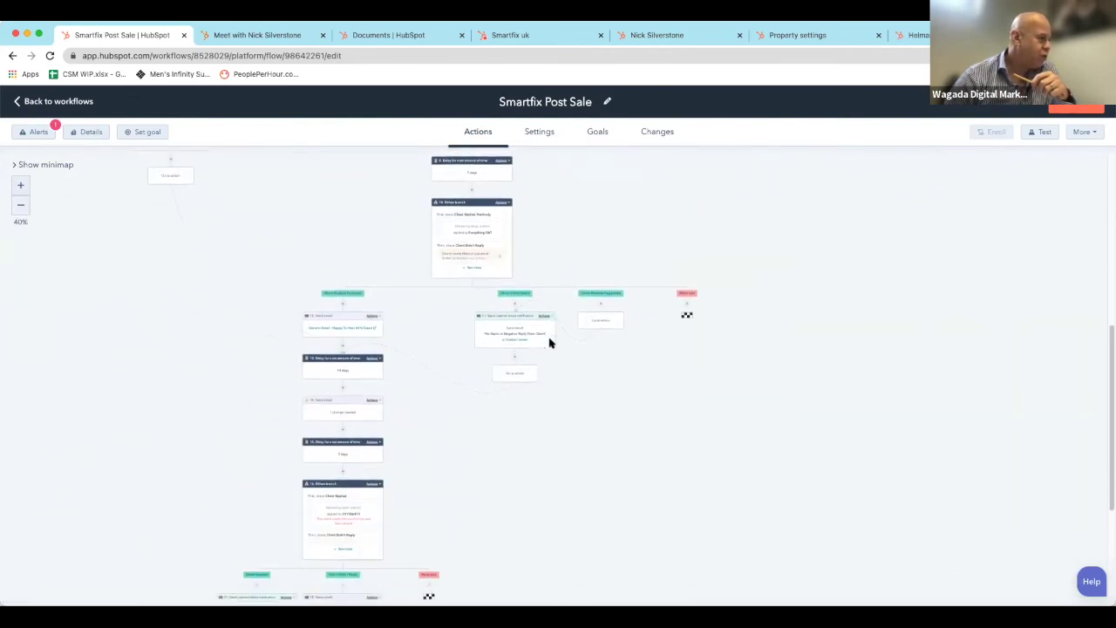
click(21, 189)
click(21, 188)
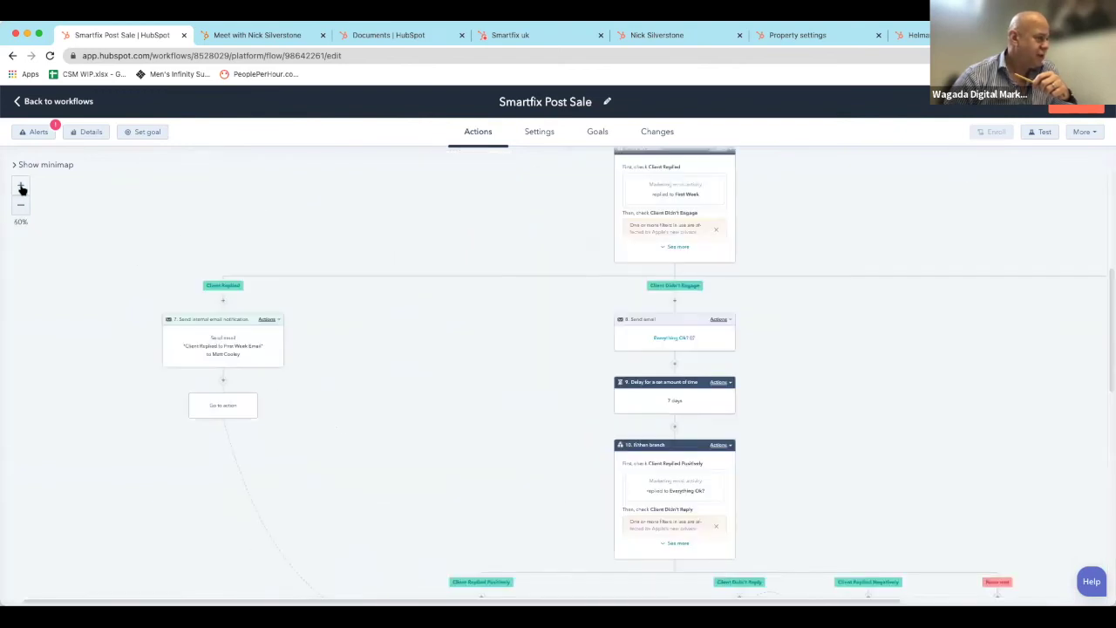
click(21, 188)
scroll(419, 341, up, 2)
scroll(419, 341, down, 2)
scroll(419, 341, down, 5)
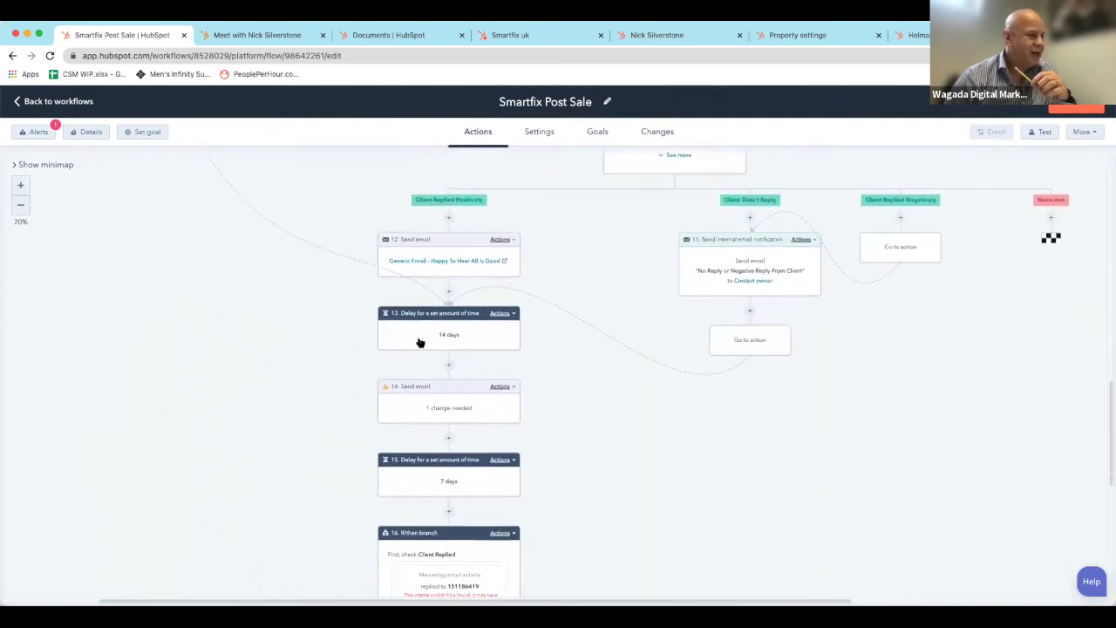
scroll(419, 341, down, 2)
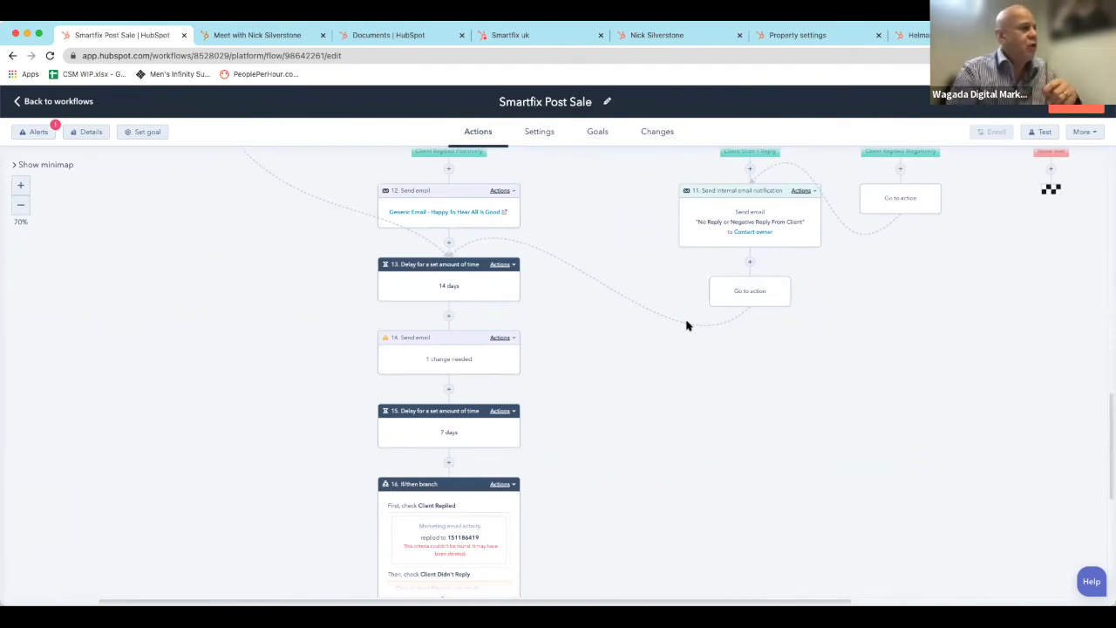
scroll(672, 340, up, 10)
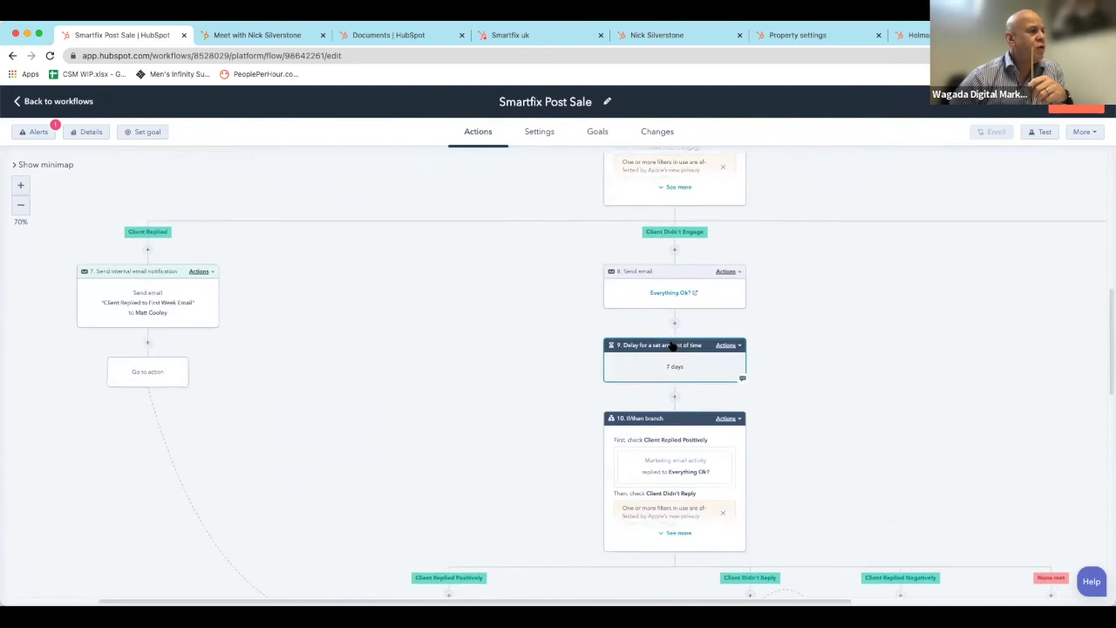
scroll(672, 346, up, 5)
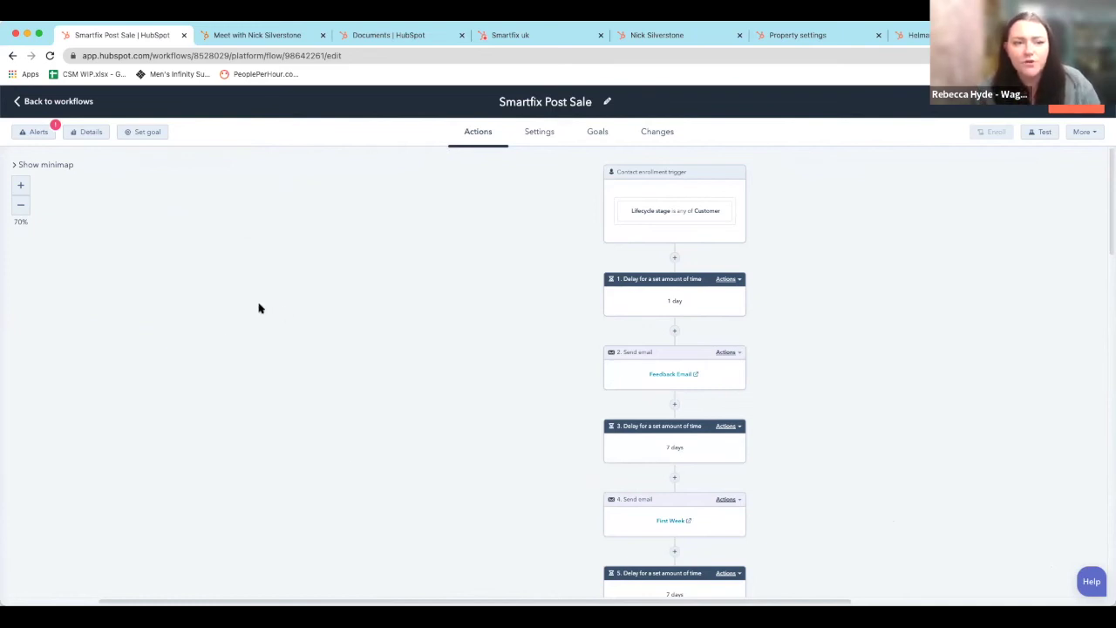
Zoom the workflow back to 100% and go back to the workflows list.
click(20, 189)
click(21, 188)
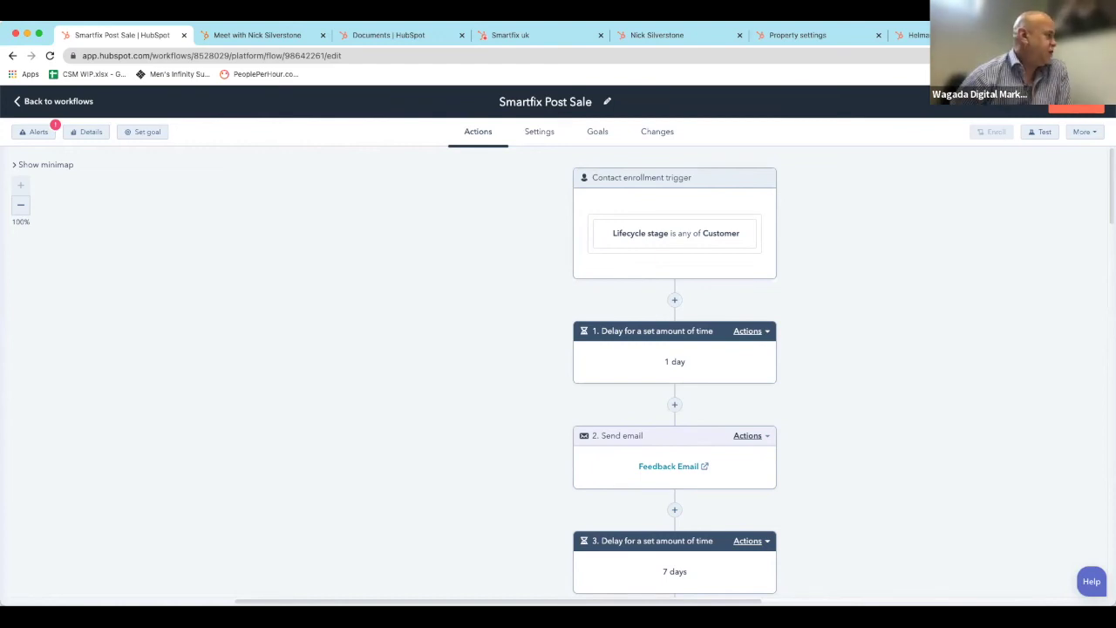
click(20, 108)
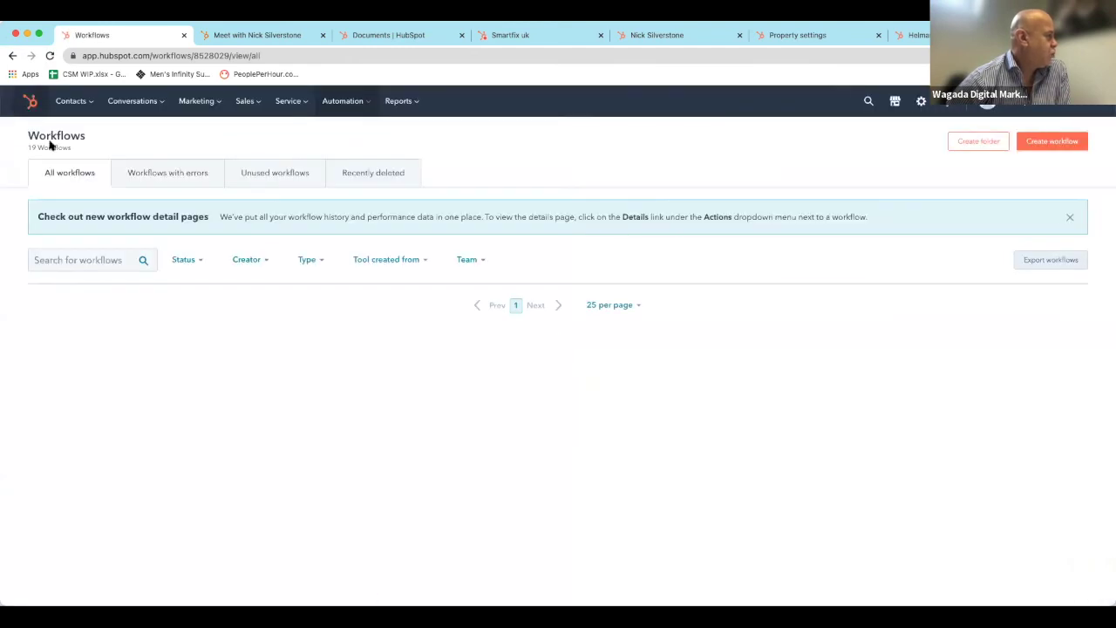
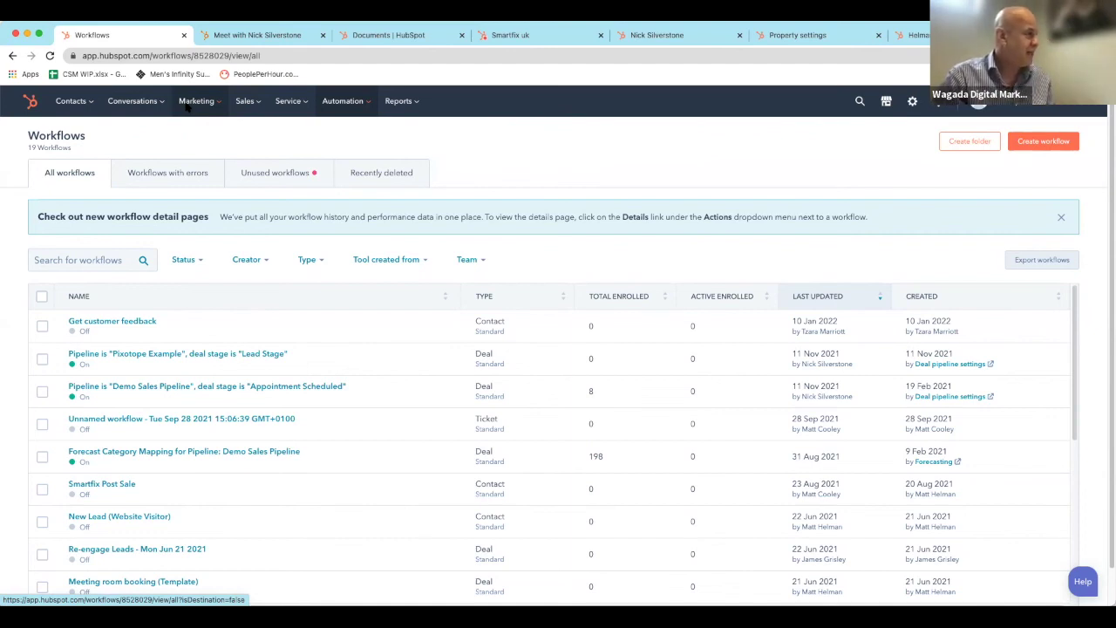
Go to Marketing > Landing Pages and open Wagada Blog Landing Page Example 2 for editing.
click(187, 106)
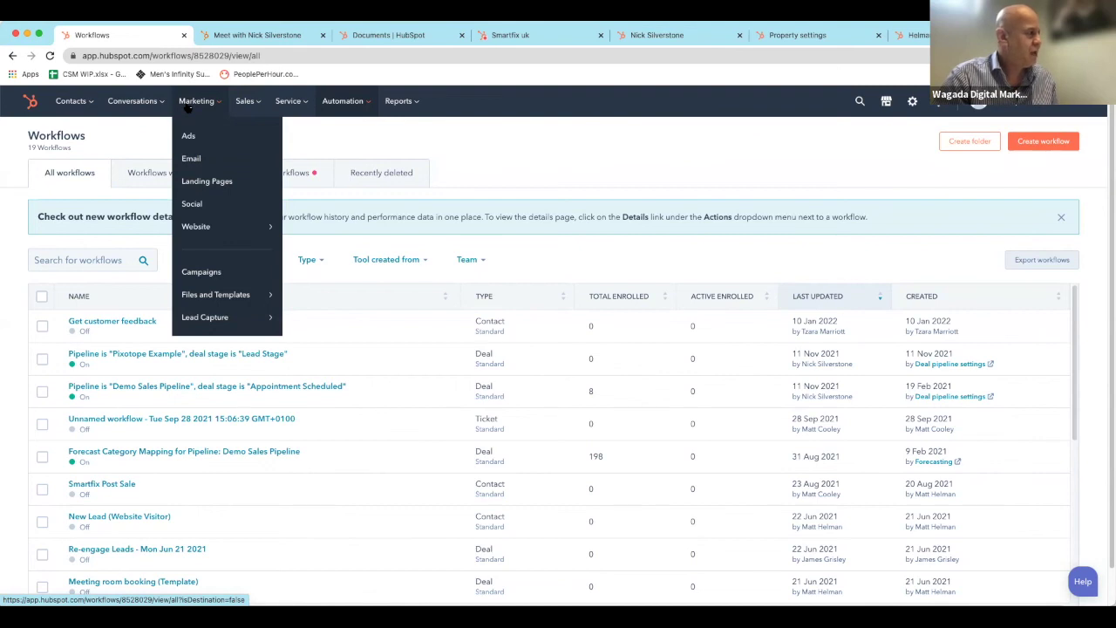
click(215, 181)
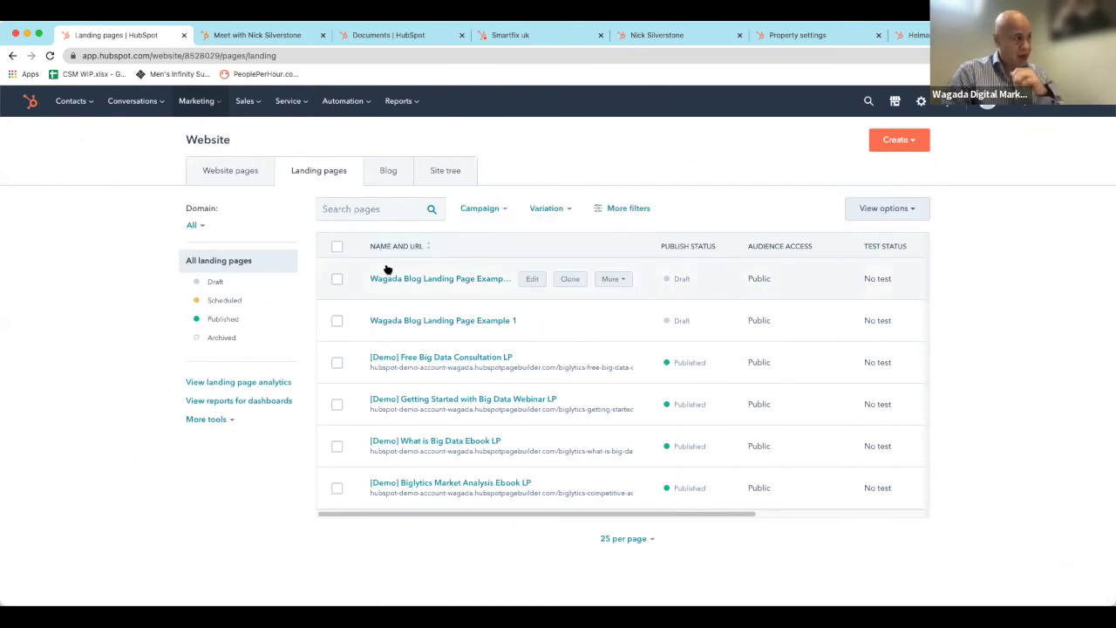
click(399, 279)
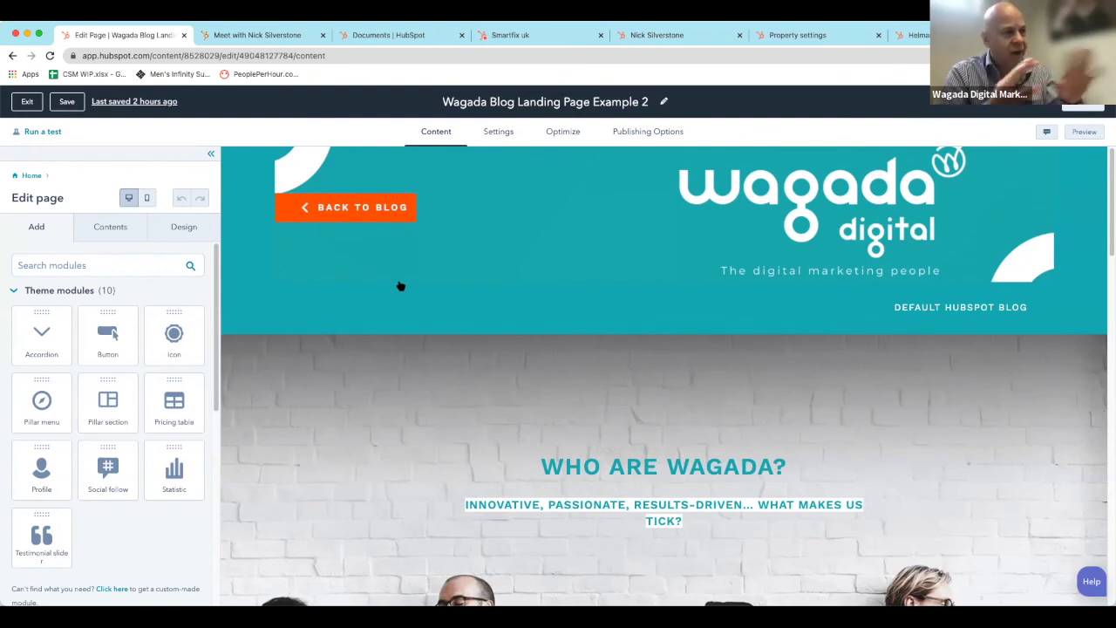
Select the paragraph under True Digital Marketing Excellence and start adding a smart rule.
scroll(447, 349, down, 3)
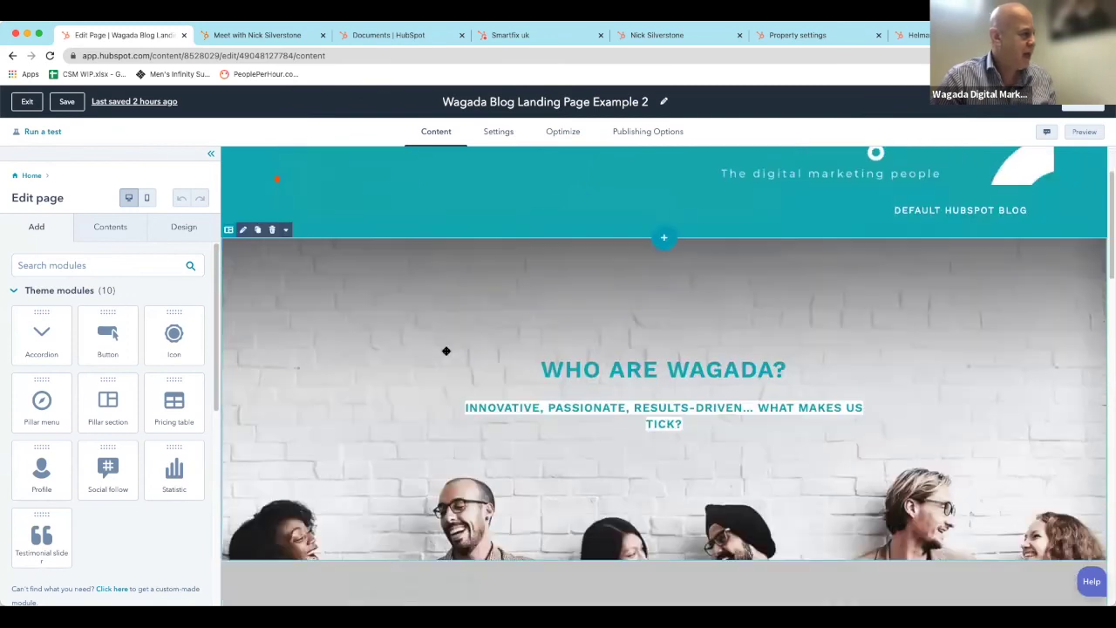
scroll(454, 350, down, 5)
click(476, 397)
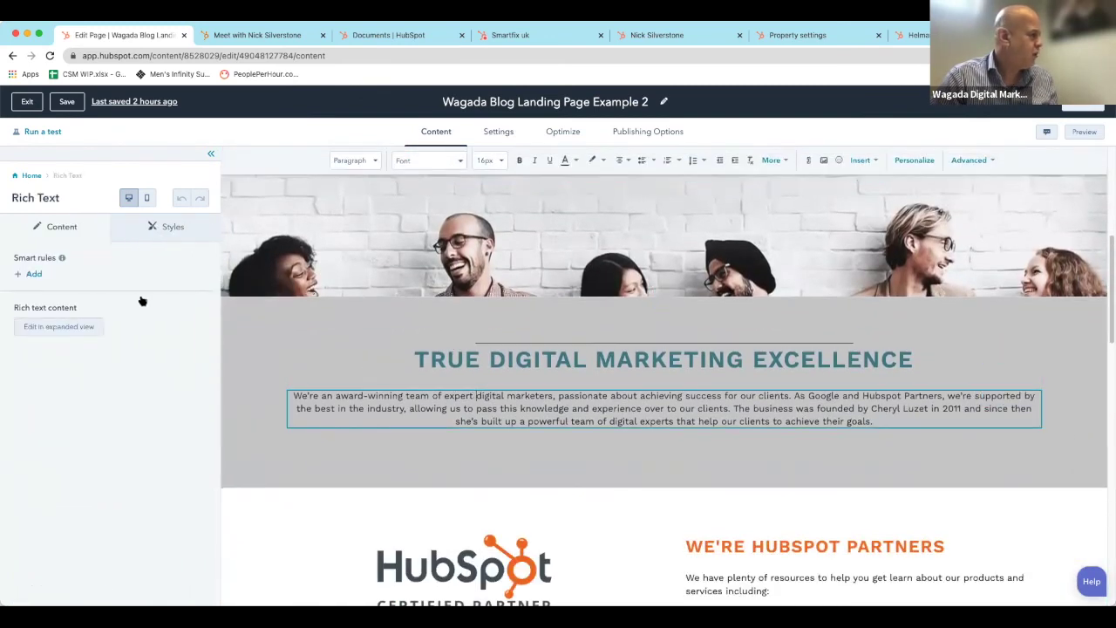
click(46, 274)
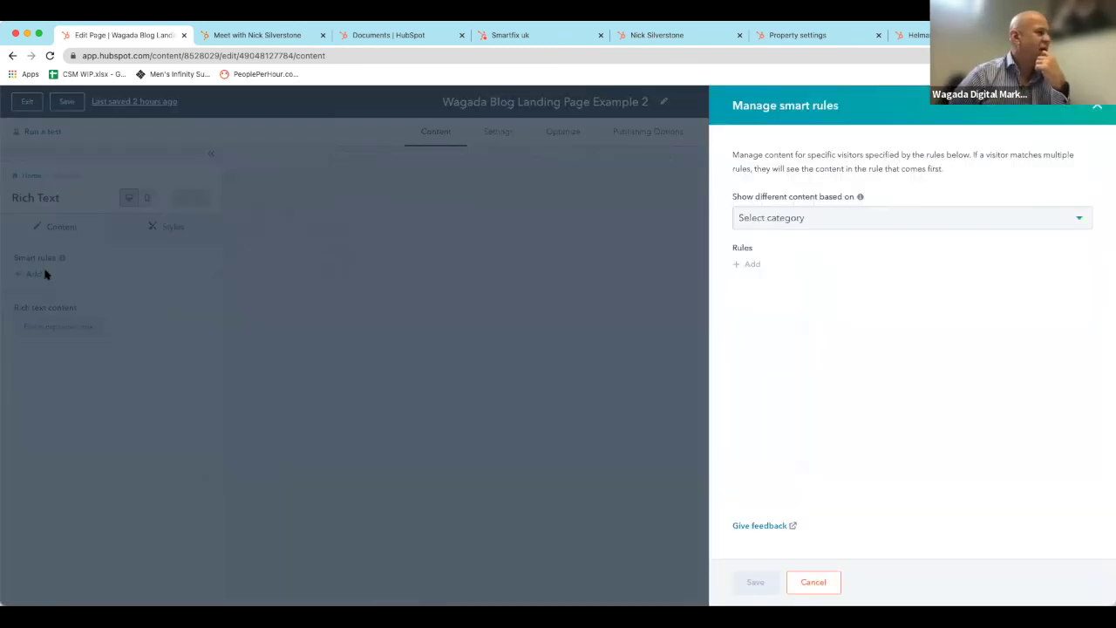
Save a Contact list membership smart rule targeting 'All contacts labelled as a Decision Maker'.
click(828, 227)
scroll(884, 349, down, 1)
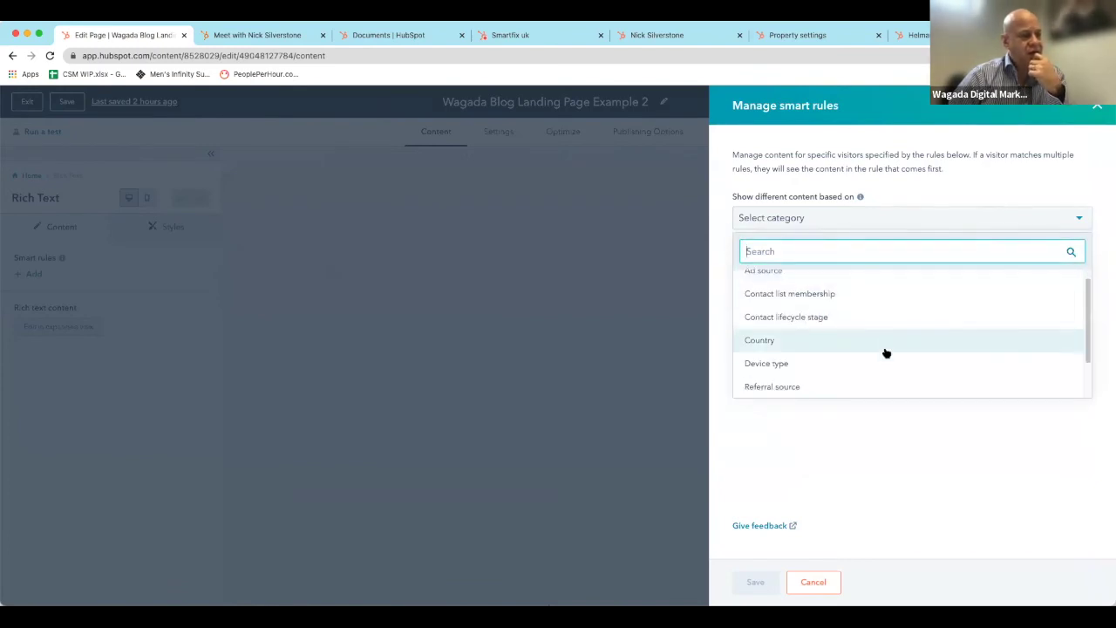
click(809, 294)
click(754, 265)
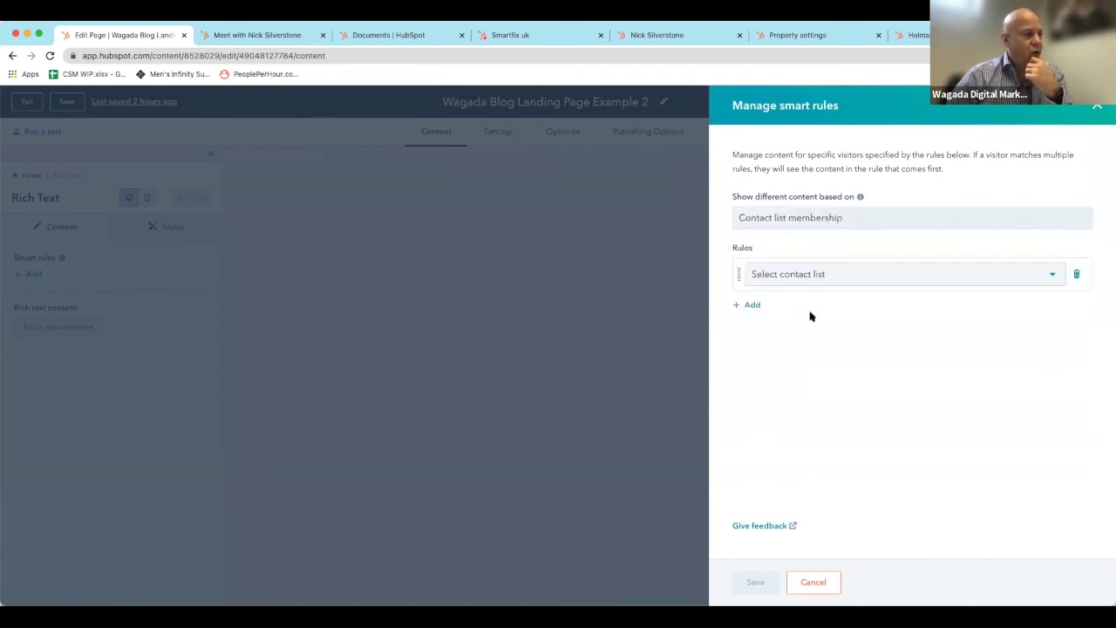
click(841, 274)
scroll(842, 361, down, 4)
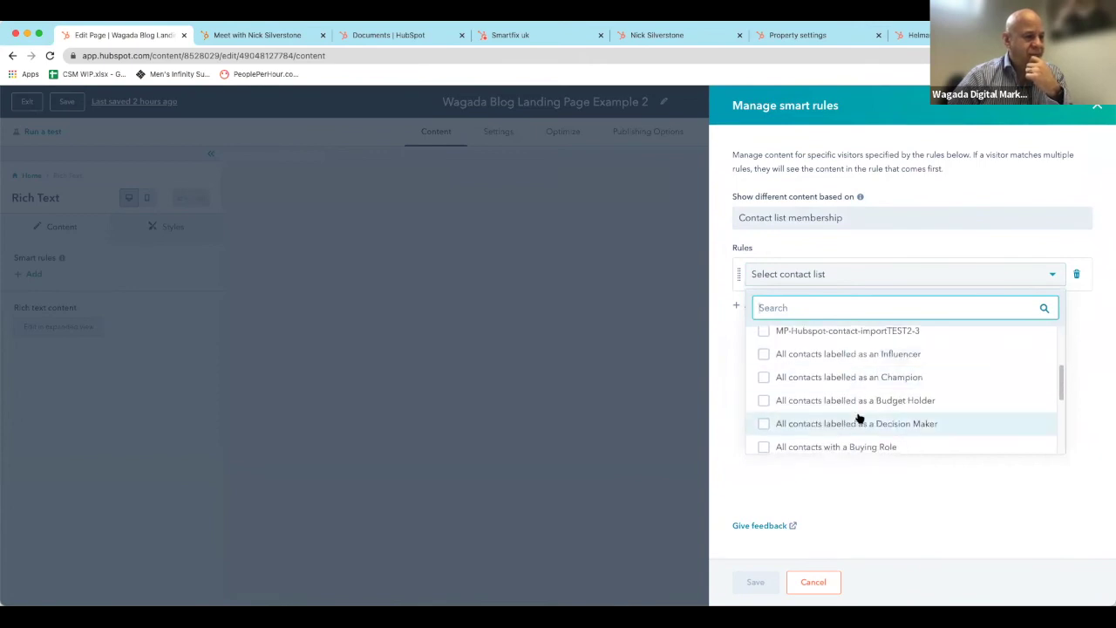
click(859, 422)
click(751, 585)
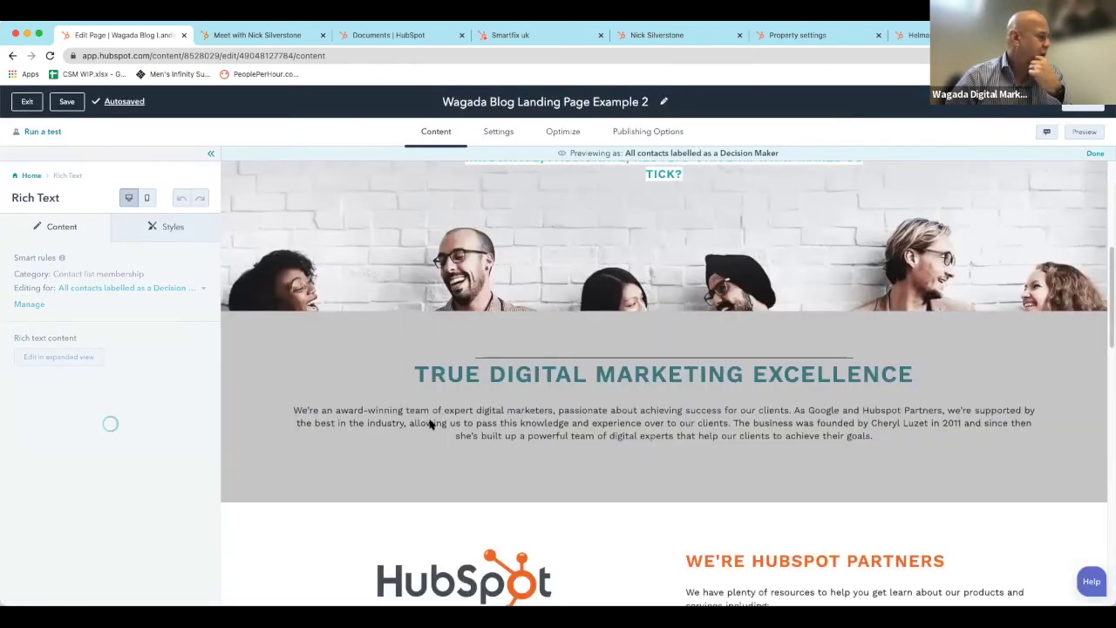
Edit the Decision Maker paragraph text and bring up the personalization token picker.
click(361, 419)
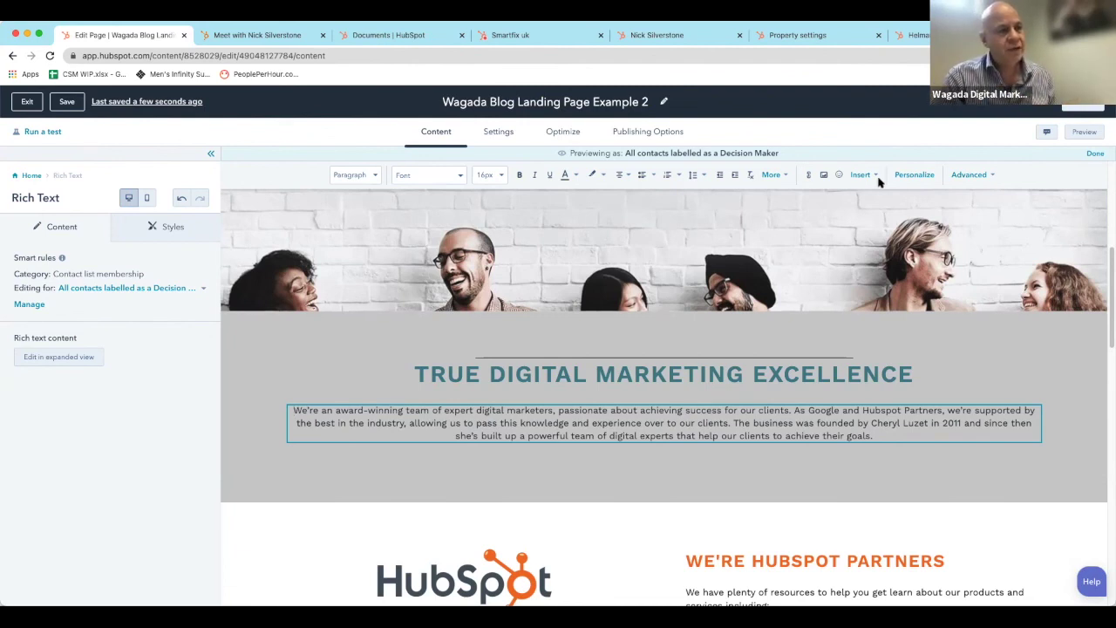
click(914, 175)
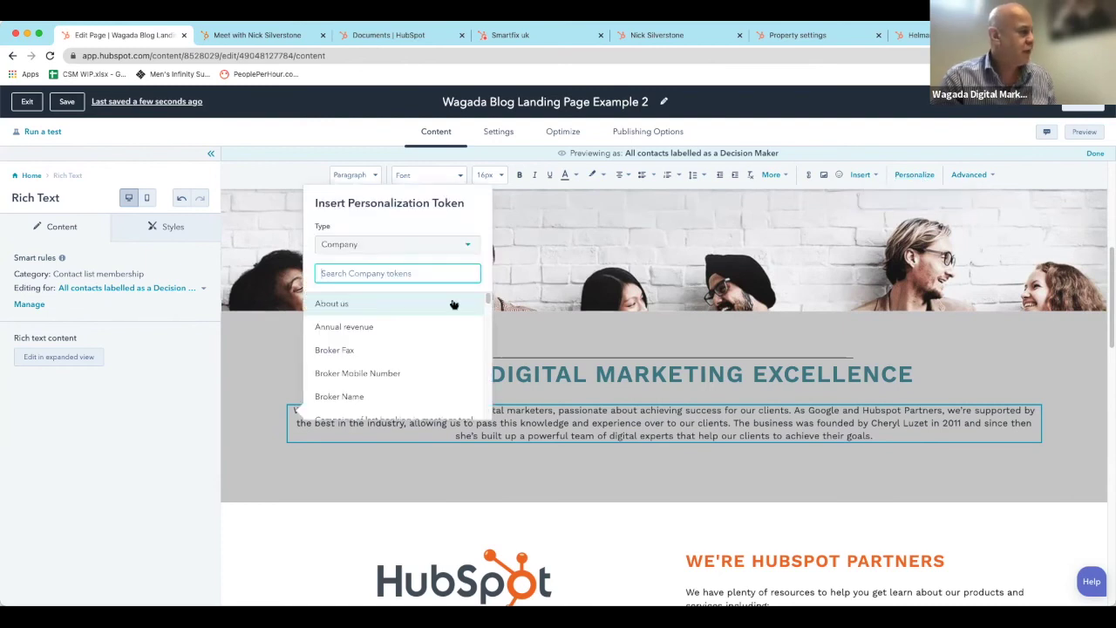
Insert the Contact First name token into the paragraph with default value 'Names'.
text(first)
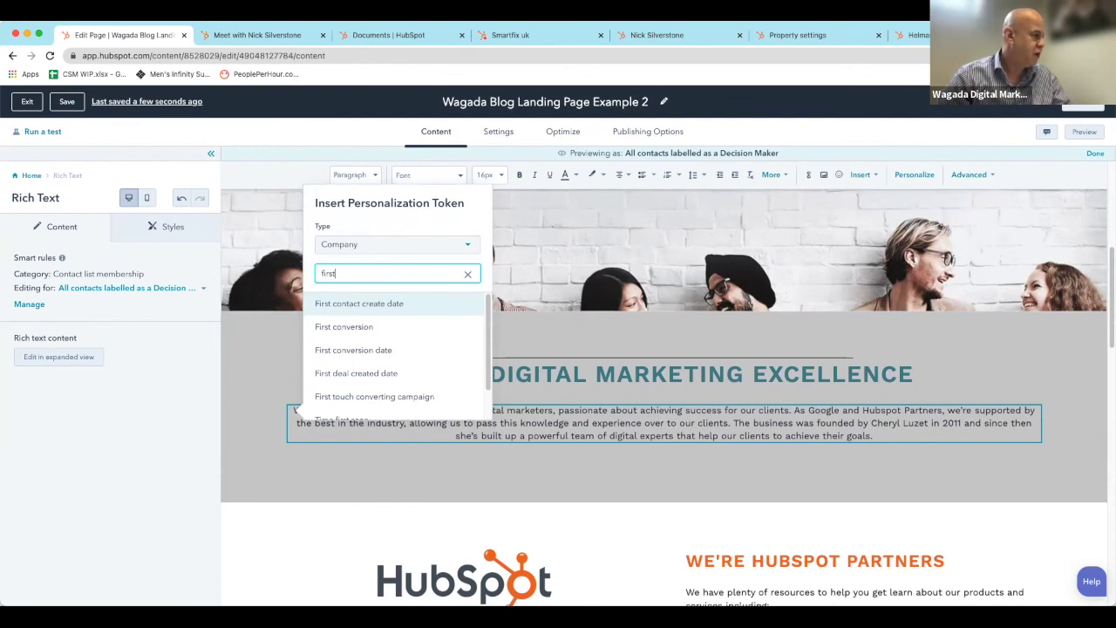
scroll(419, 334, down, 2)
scroll(419, 334, up, 1)
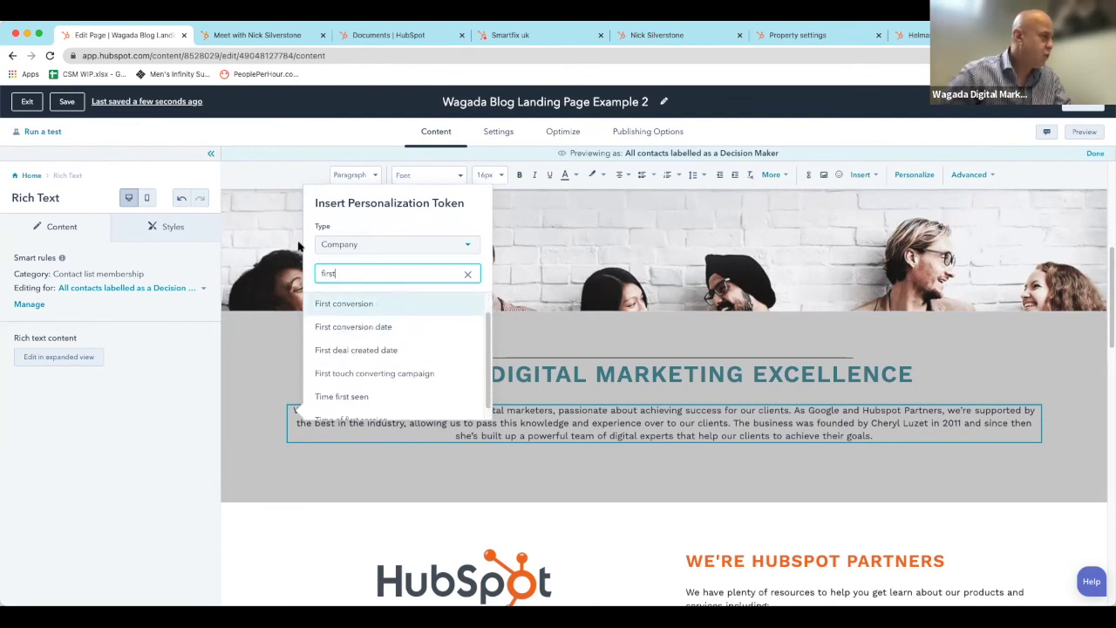
click(374, 242)
click(349, 320)
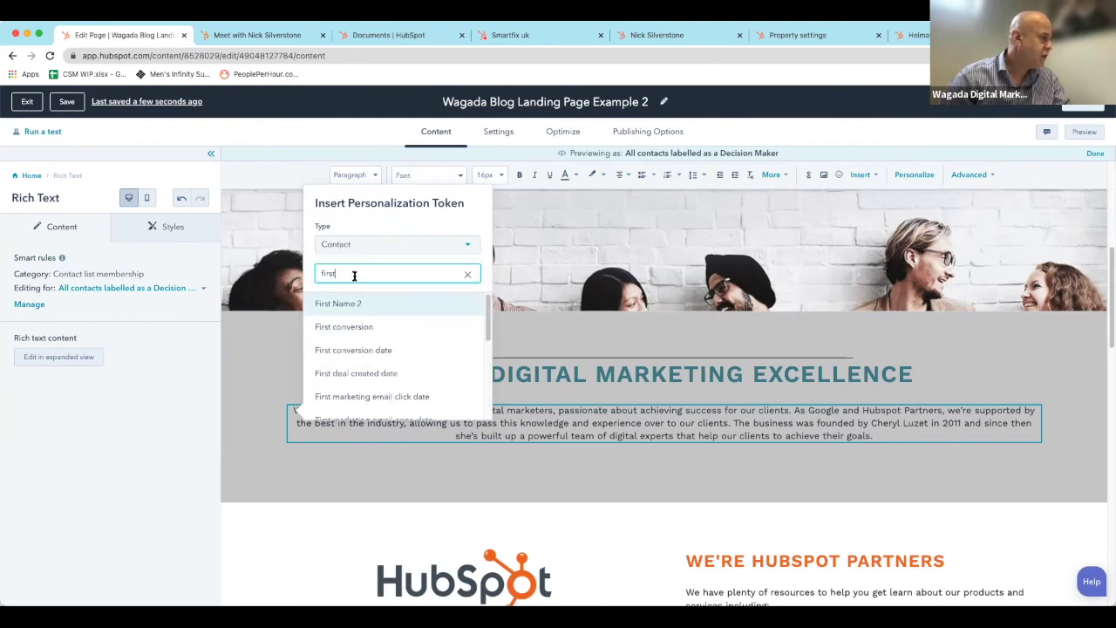
double_click(324, 274)
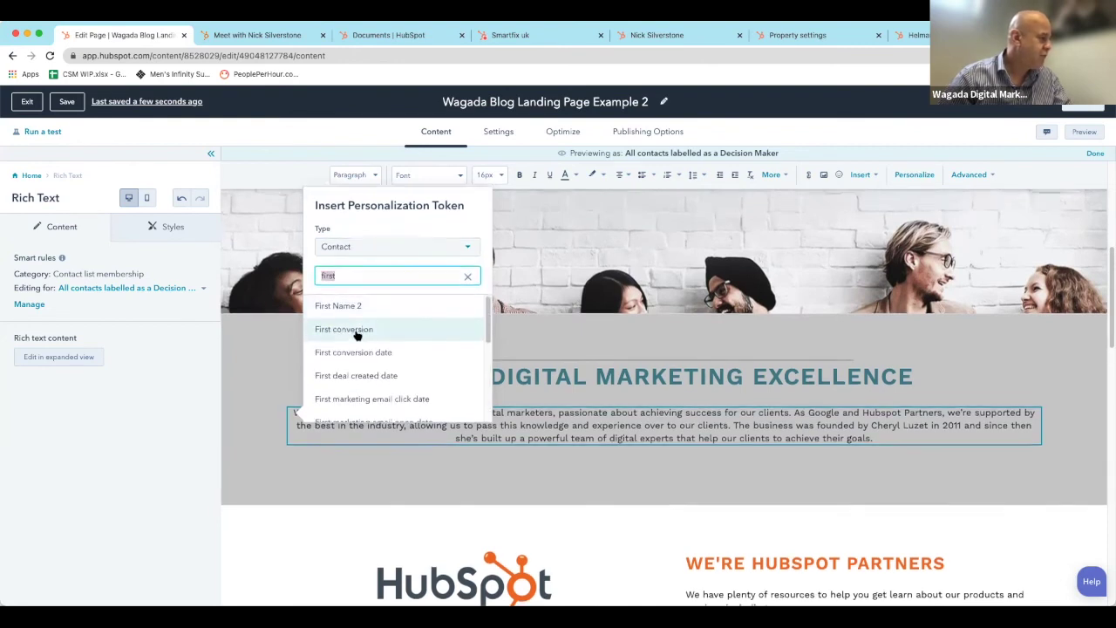
scroll(354, 330, down, 2)
scroll(356, 396, down, 4)
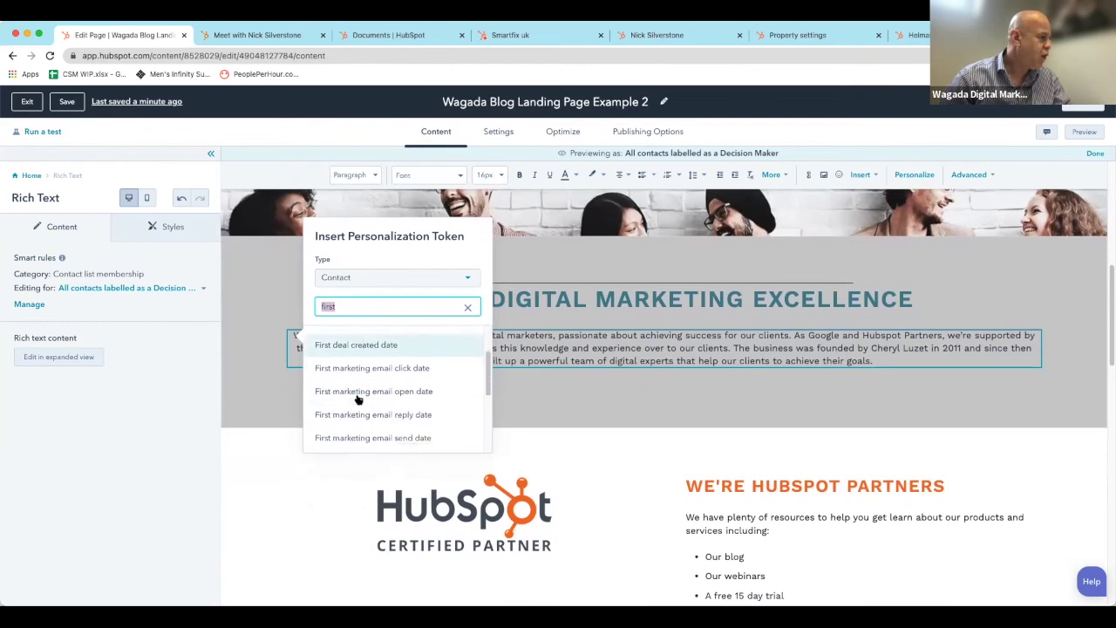
click(327, 434)
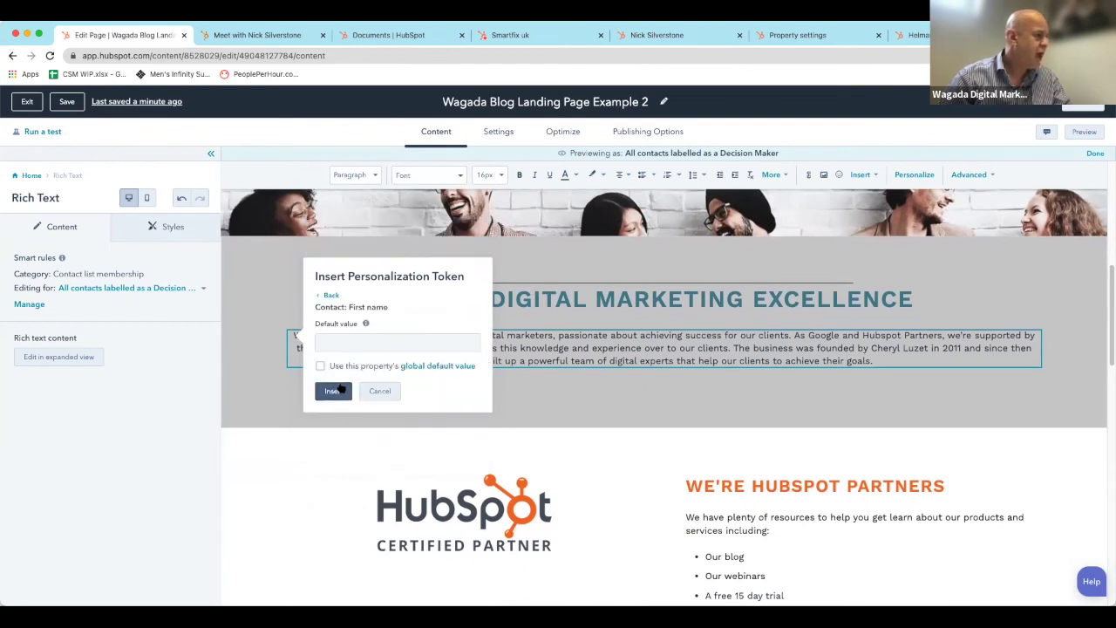
click(359, 345)
text(Names)
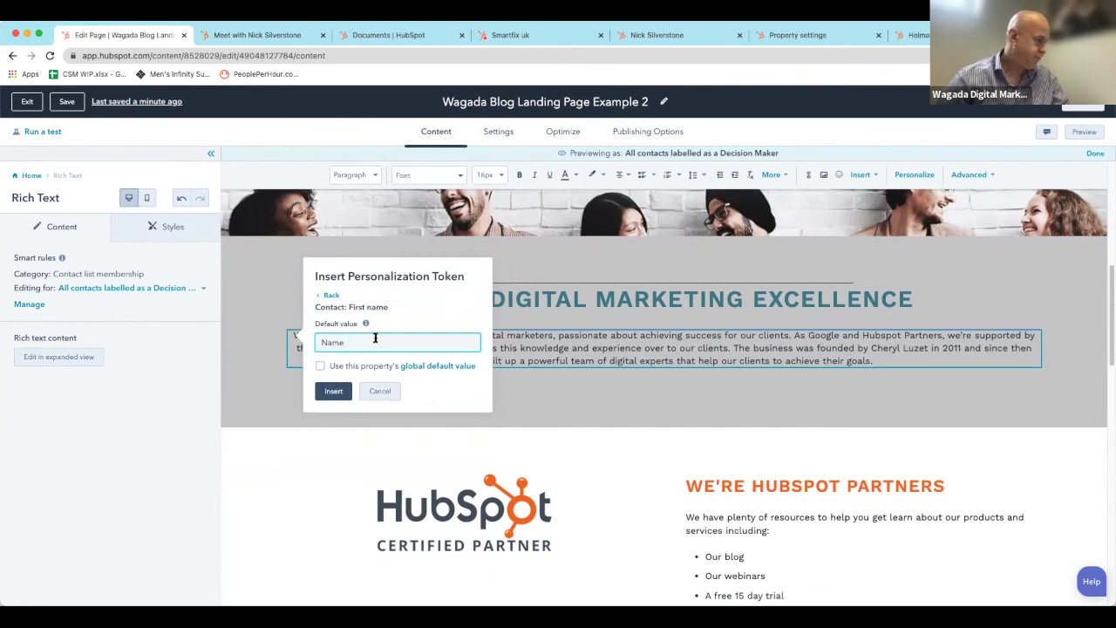
click(334, 390)
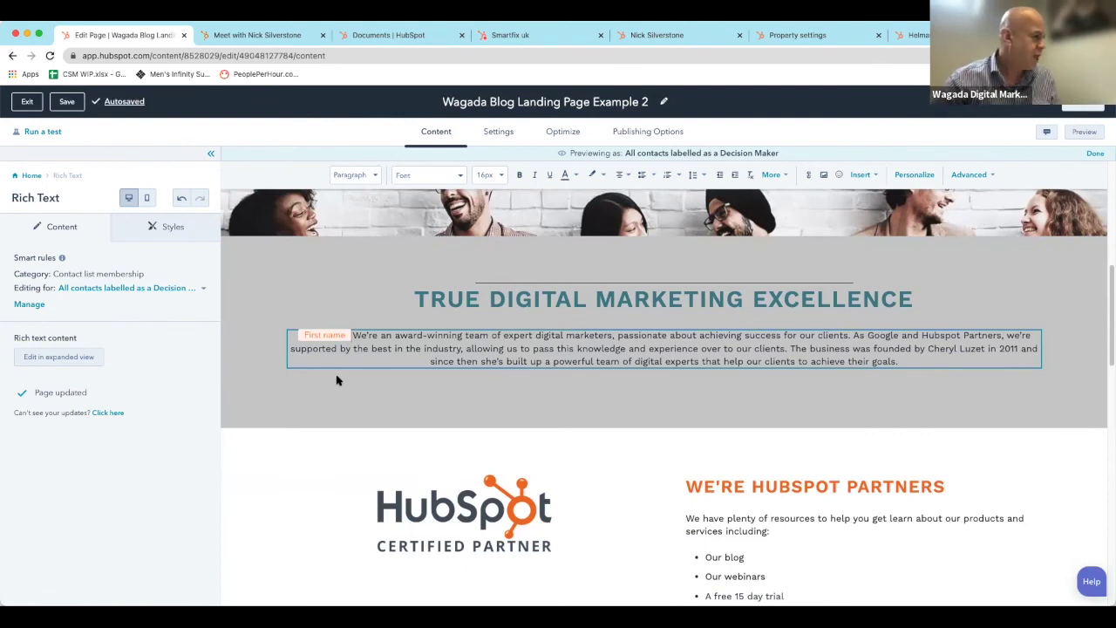
Browse the advanced editing and Insert options, then exit the landing page editor.
click(957, 181)
click(913, 175)
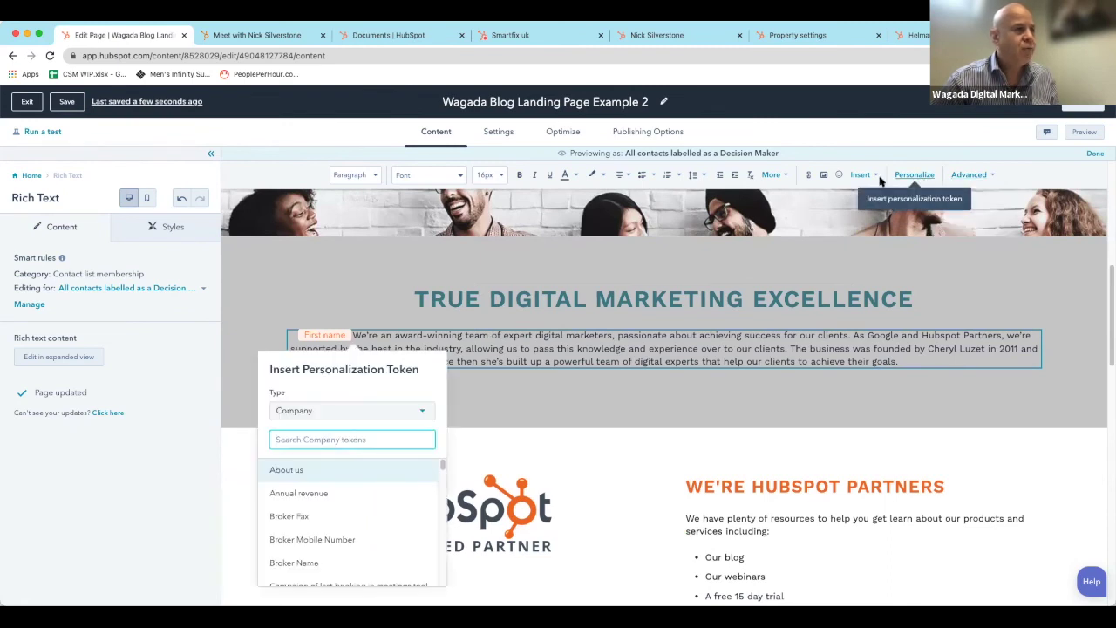
click(851, 177)
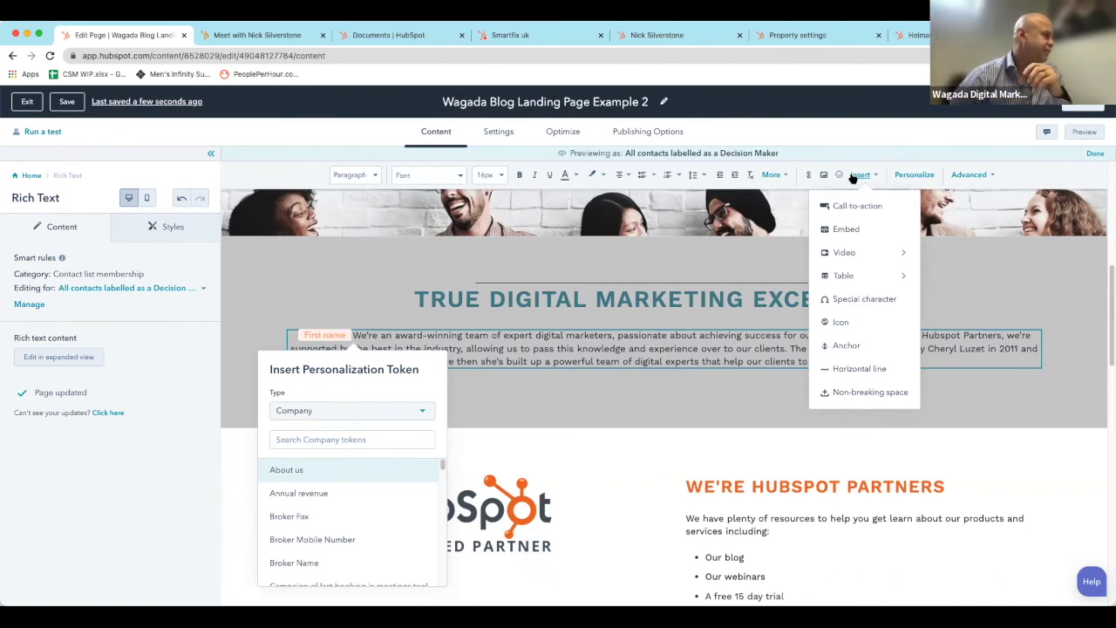
click(28, 102)
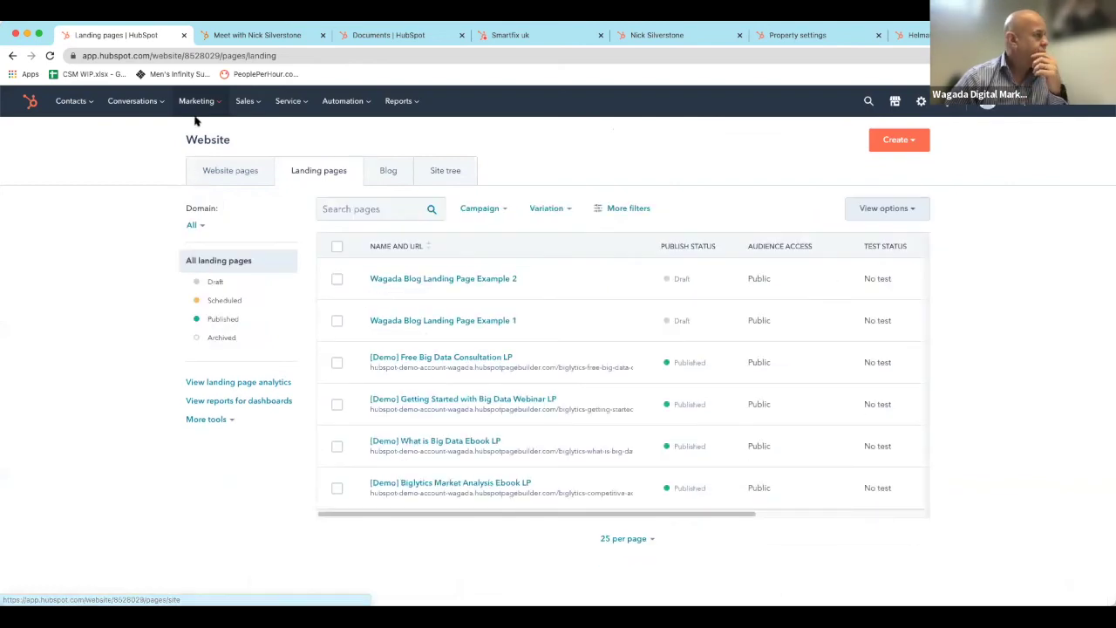
Go to Marketing > Social to reach the publishing calendar.
mouse_move(202, 111)
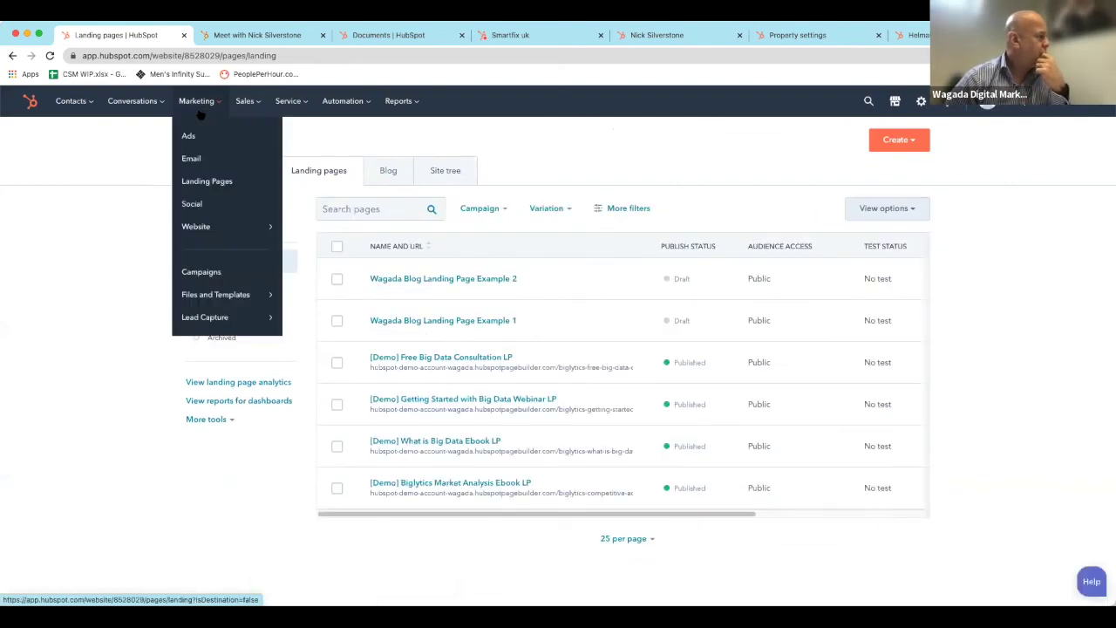
click(193, 203)
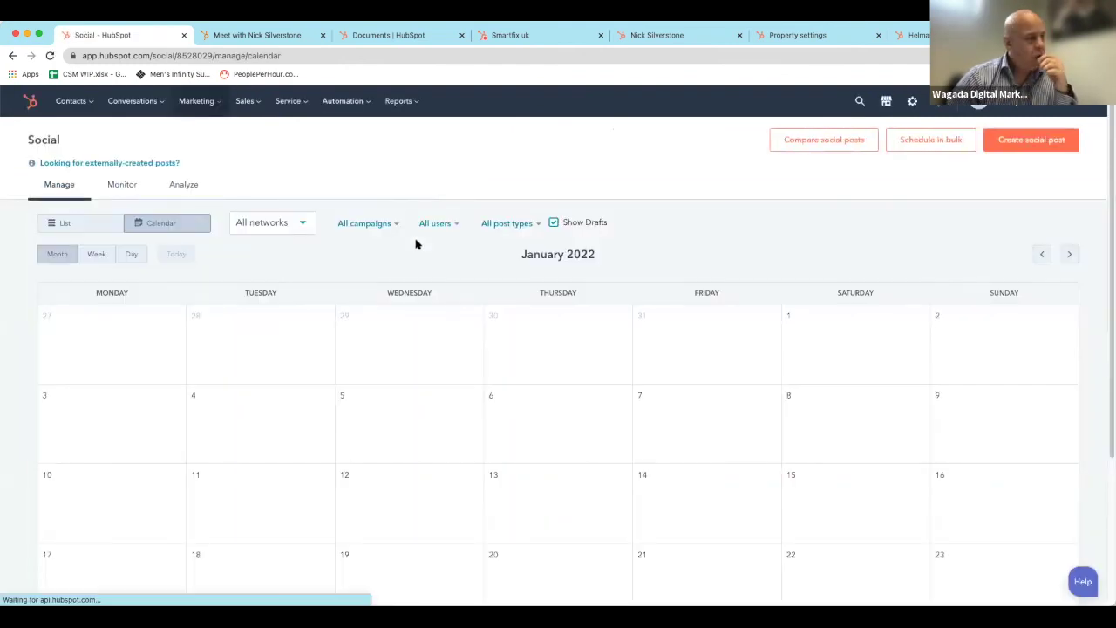
Switch Social to the Monitor tab and filter to the Conversations inbox stream.
click(125, 189)
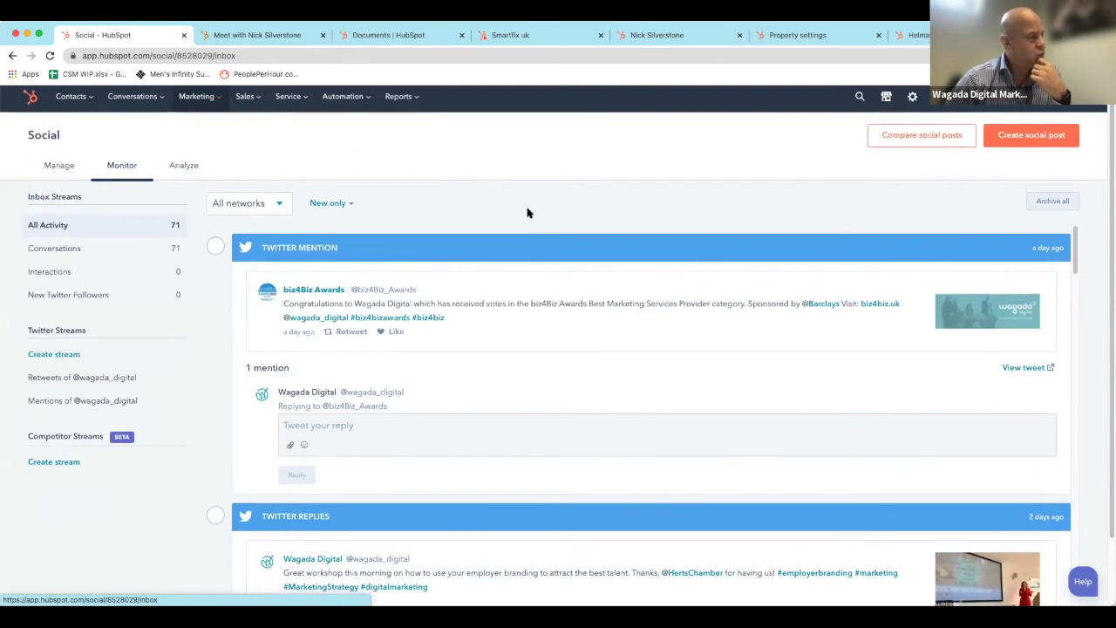
scroll(529, 214, down, 1)
scroll(529, 214, down, 1)
scroll(372, 335, up, 1)
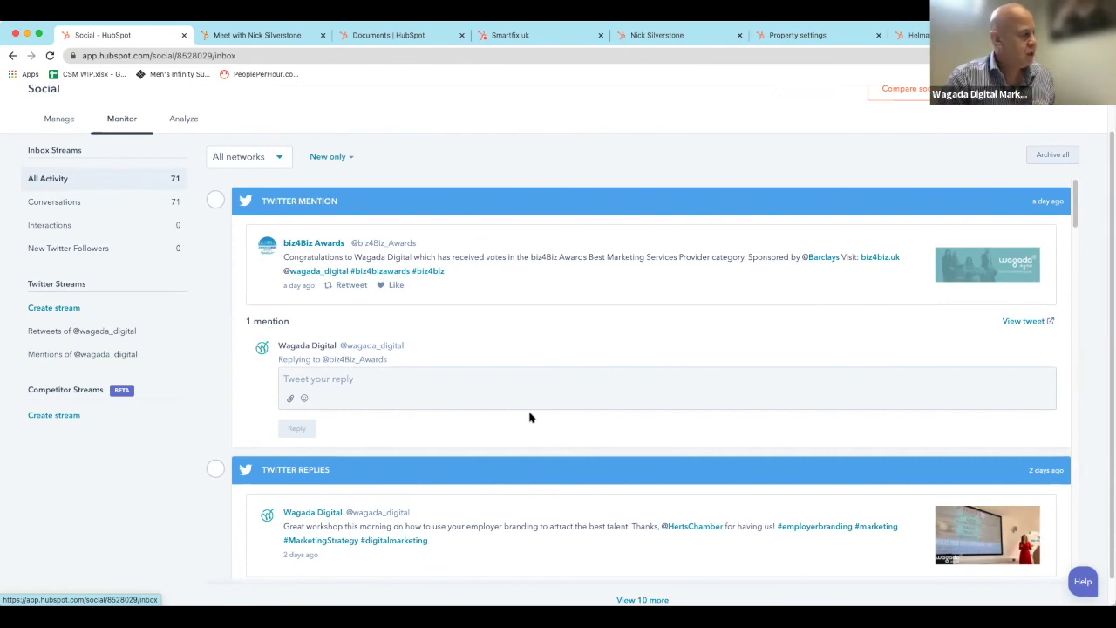
click(54, 205)
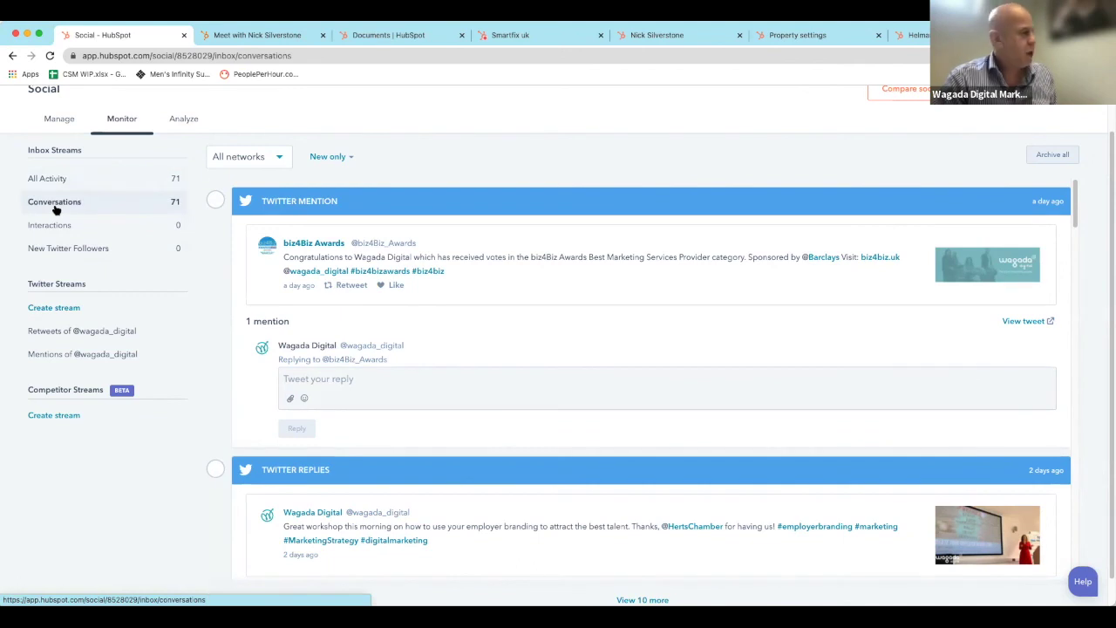
scroll(54, 207, up, 1)
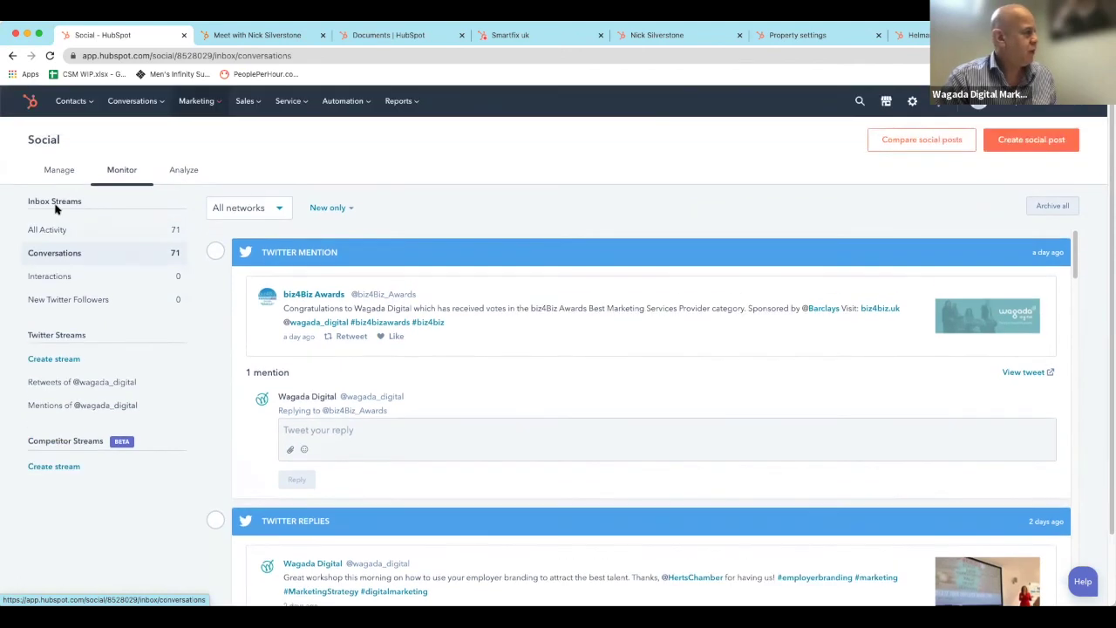
Open Conversations > Inbox, then go to Inbox Settings > Channels.
click(129, 104)
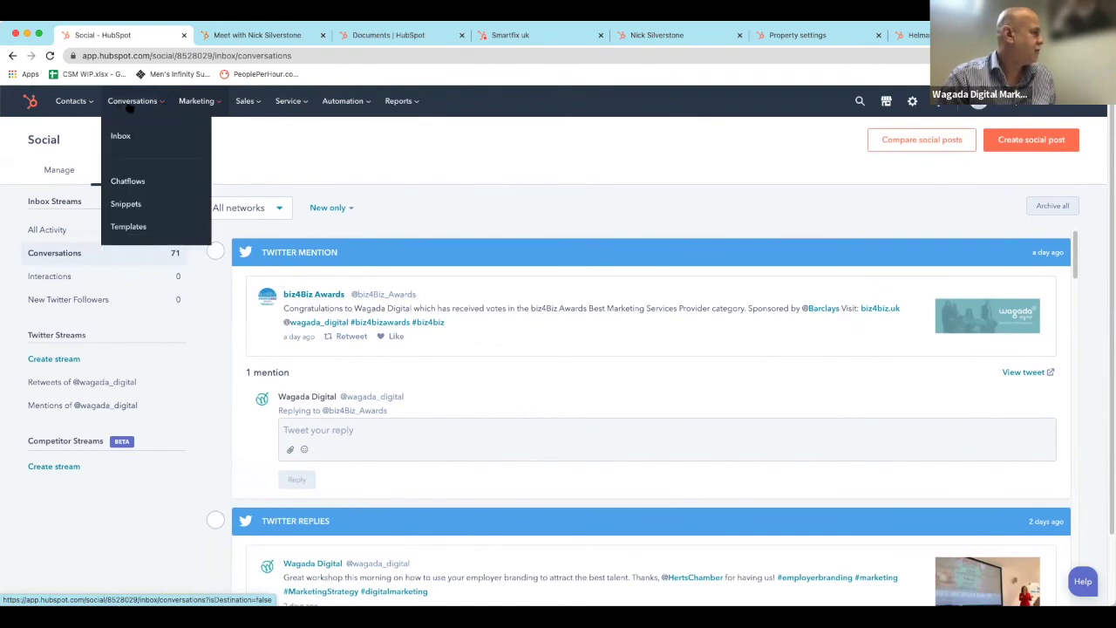
click(118, 135)
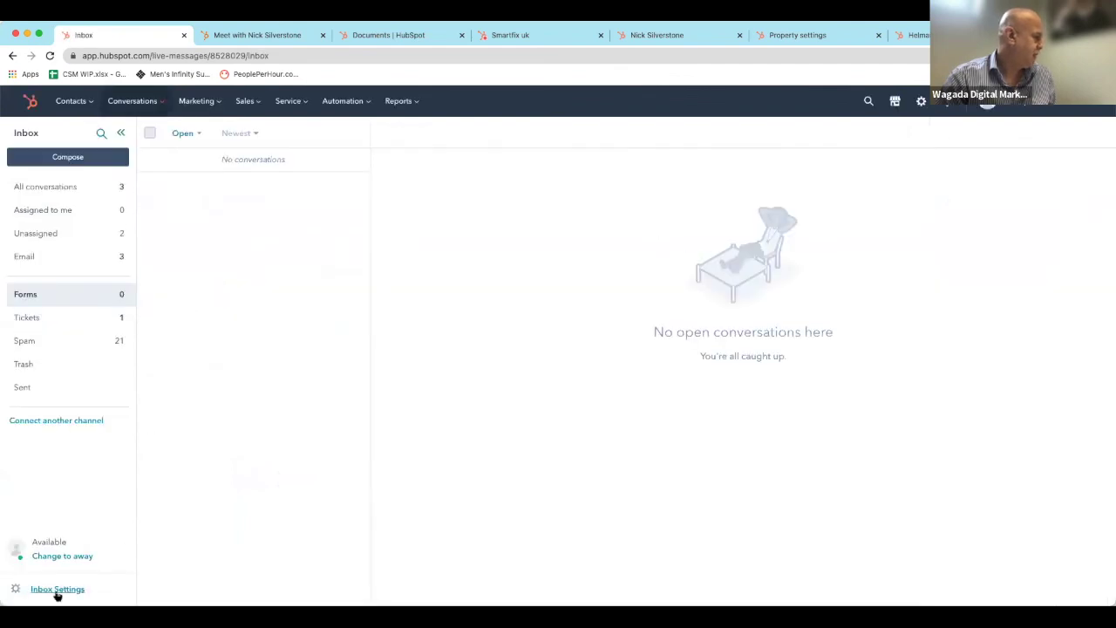
click(56, 591)
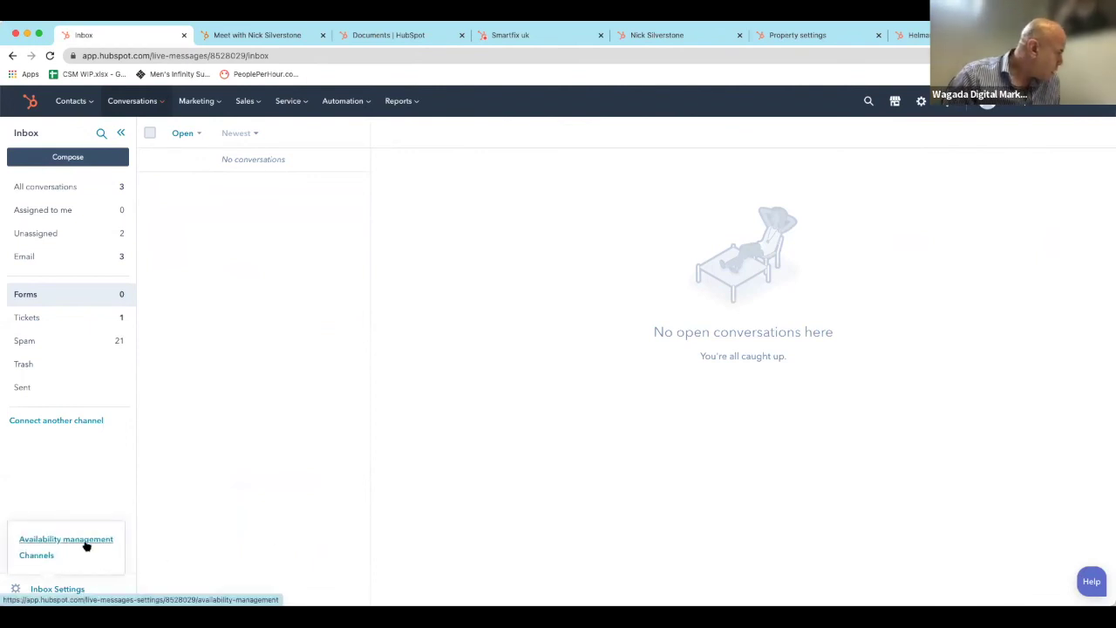
click(48, 555)
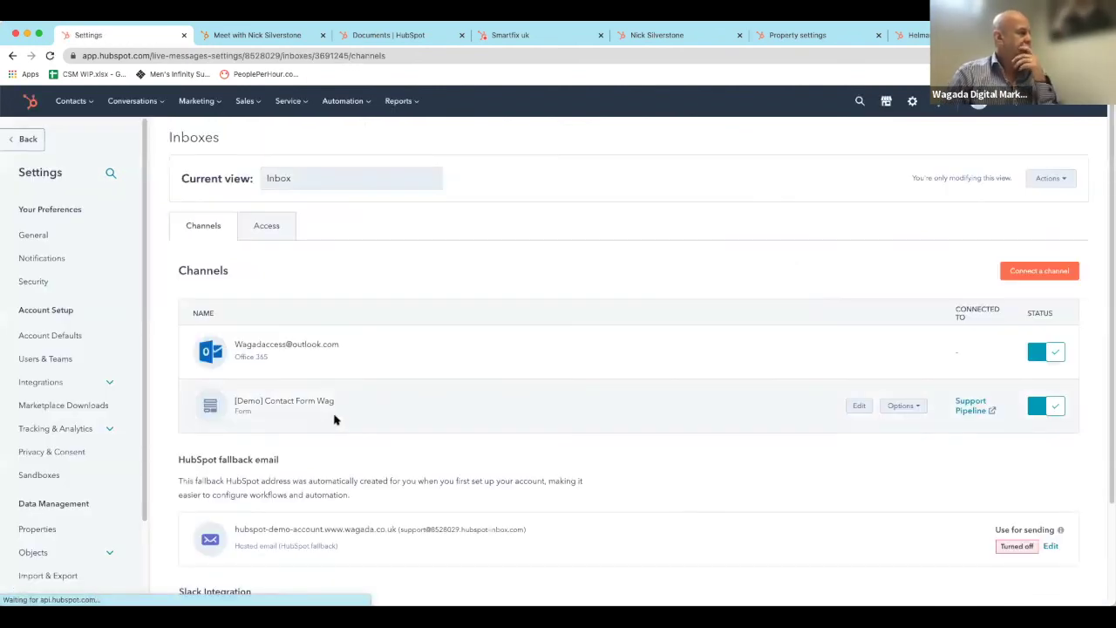
Preview the Connect a channel options, return to Channels, and leave settings.
scroll(402, 364, down, 3)
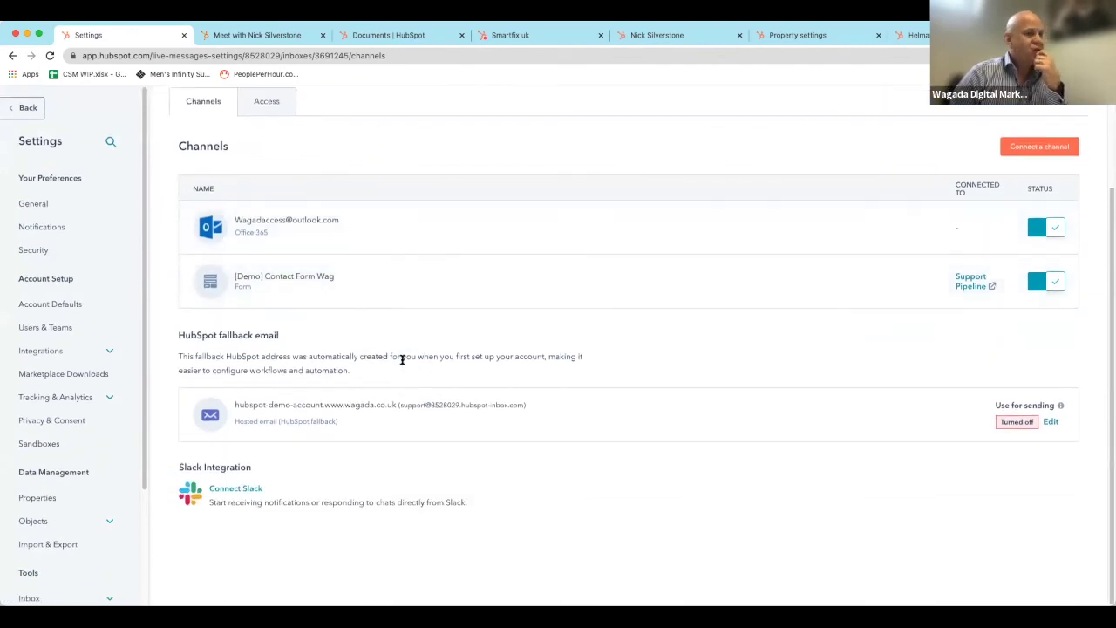
click(1036, 147)
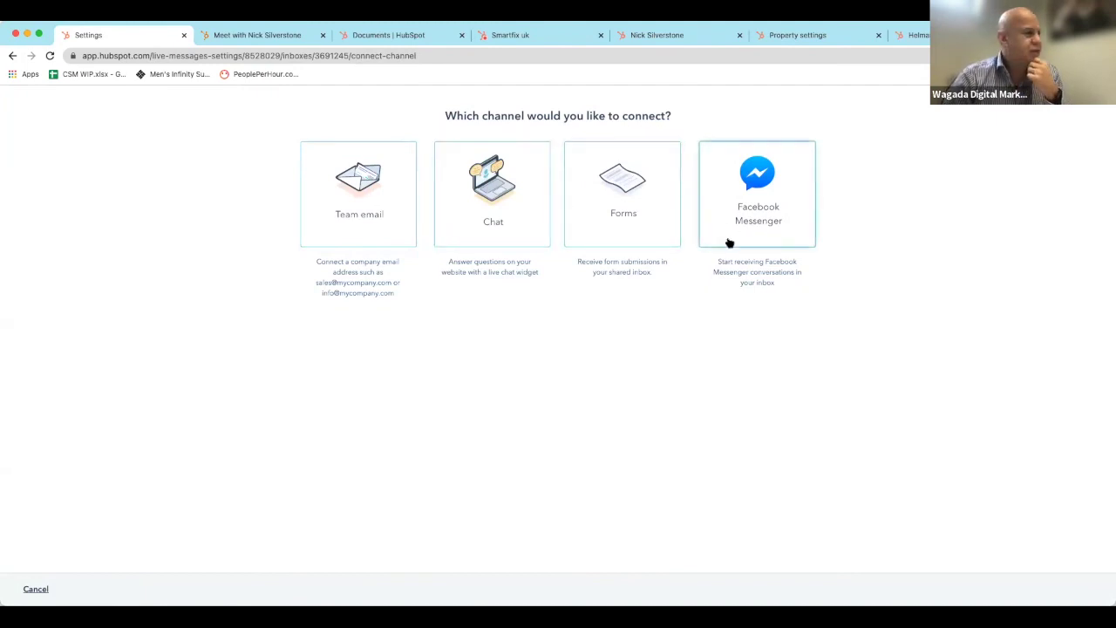
click(12, 57)
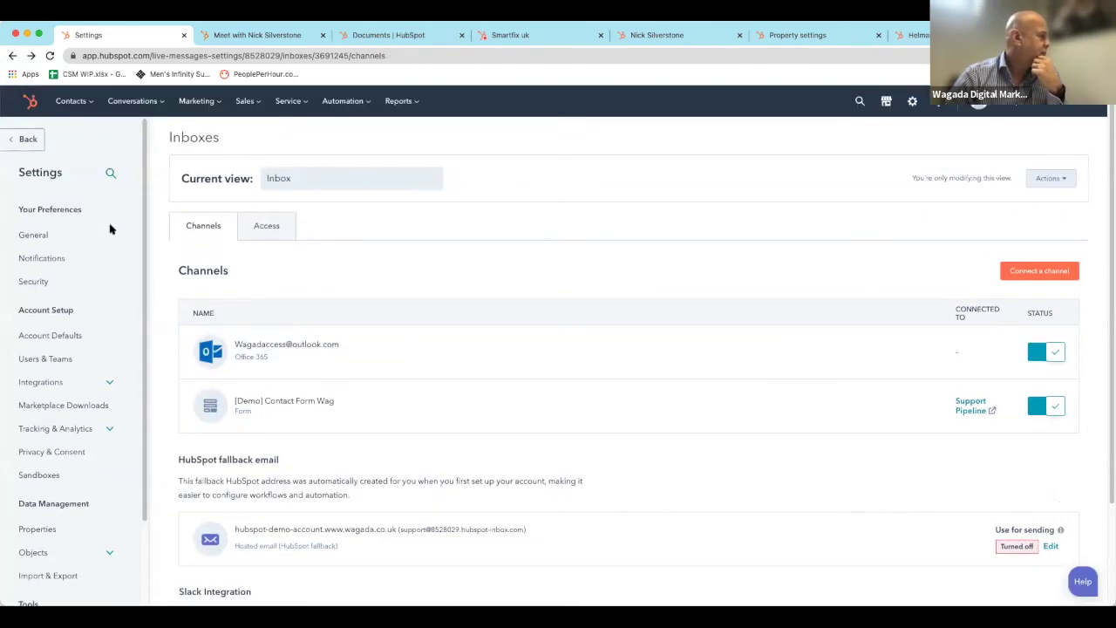
click(9, 144)
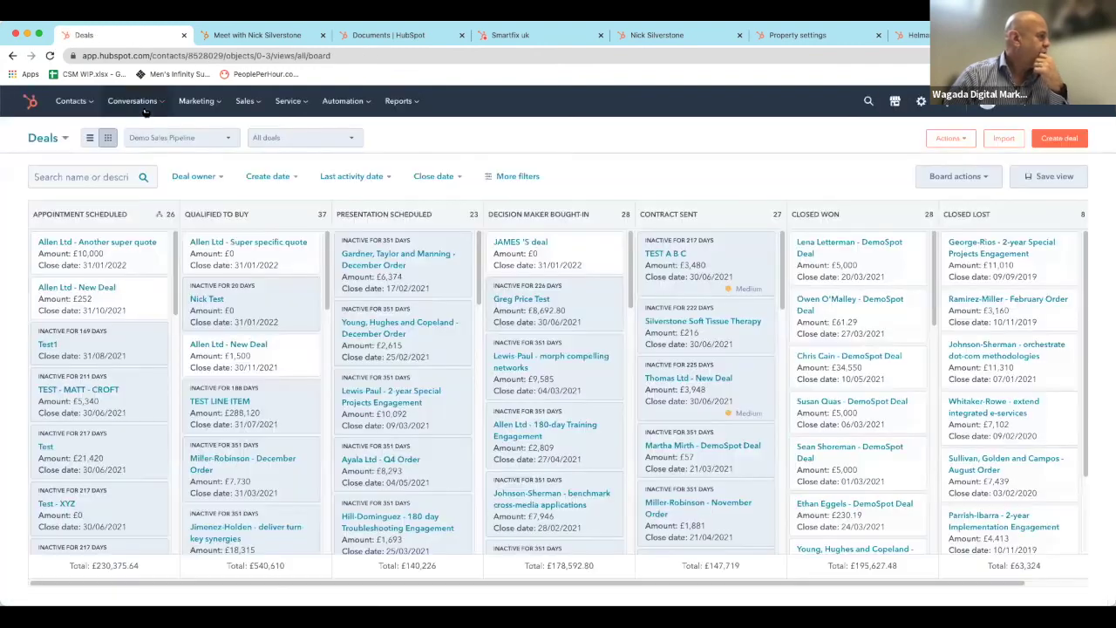
click(147, 112)
Open the Conversations inbox and list All conversations.
click(130, 145)
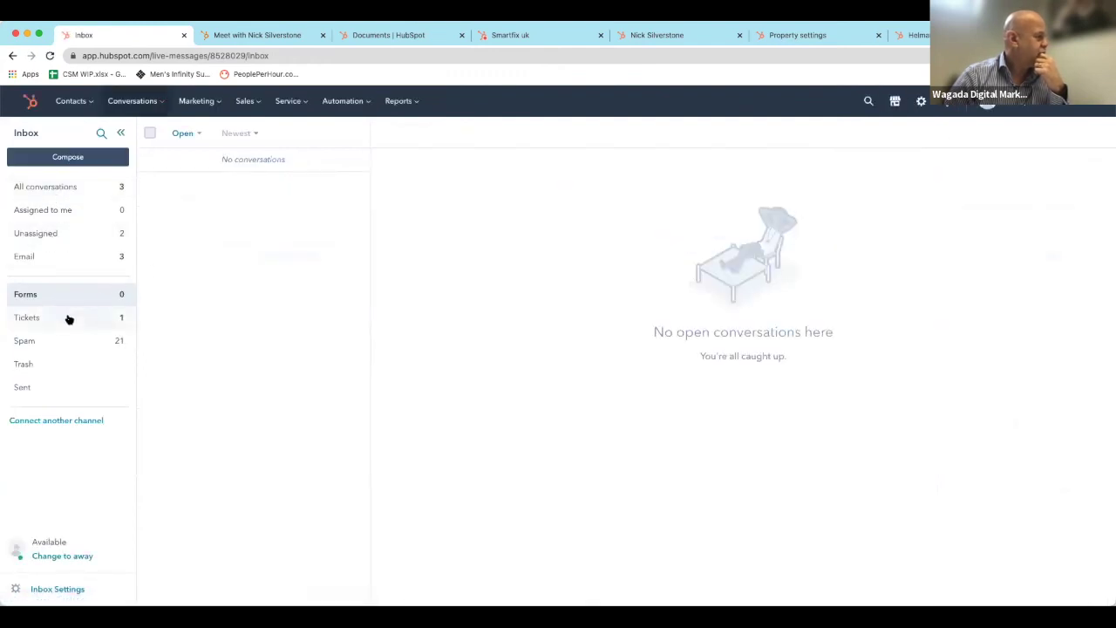
click(55, 188)
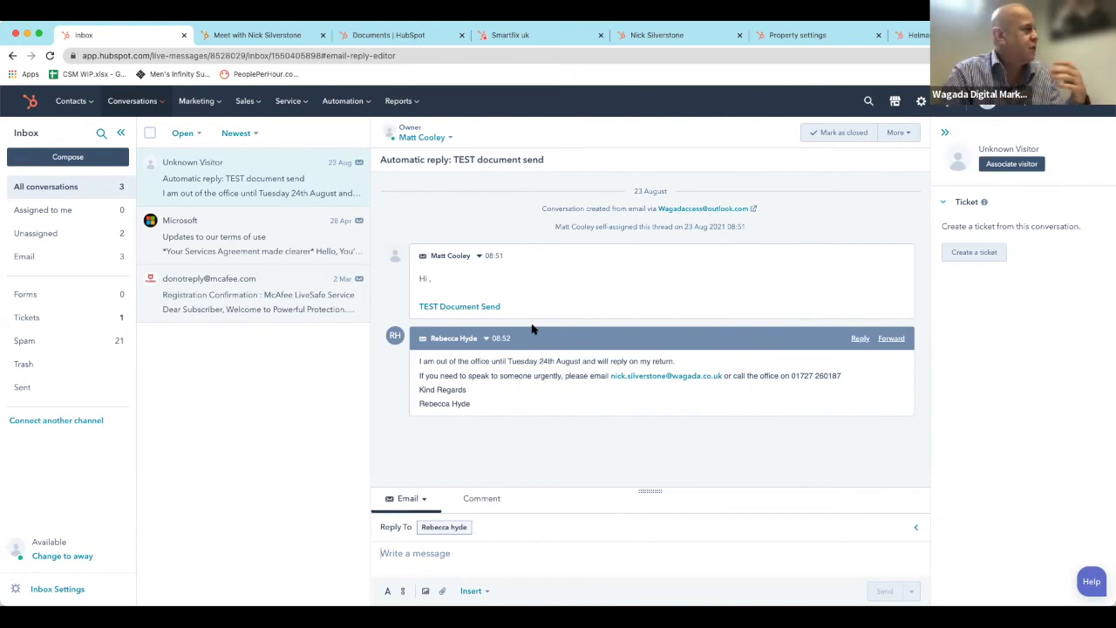
Leave the All conversations inbox and return to the HubSpot reports dashboard via the logo.
mouse_move(293, 114)
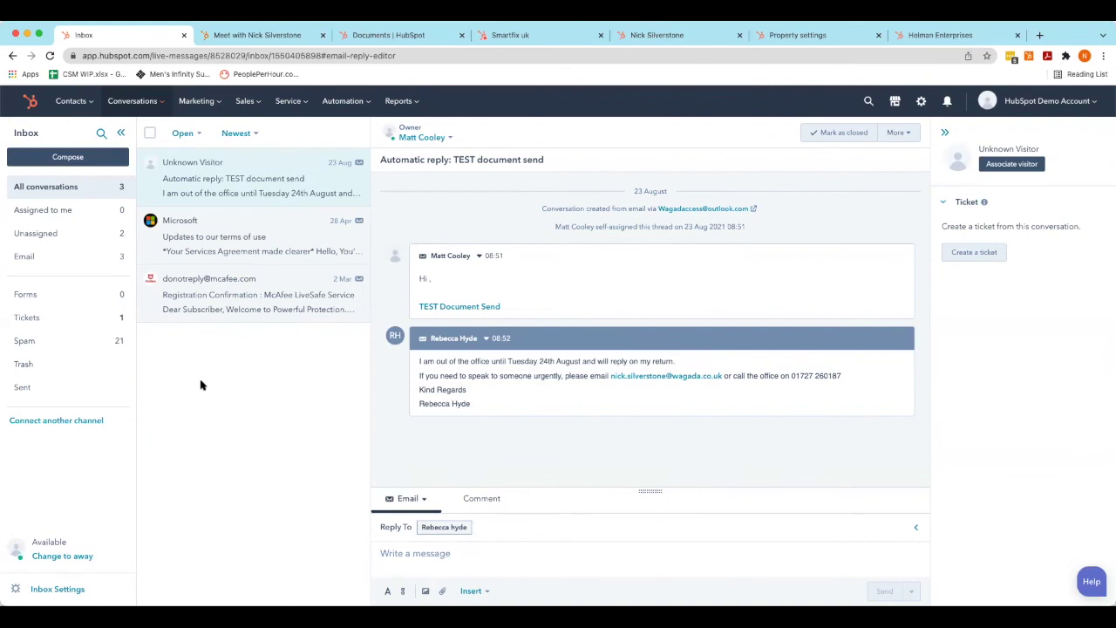
click(30, 102)
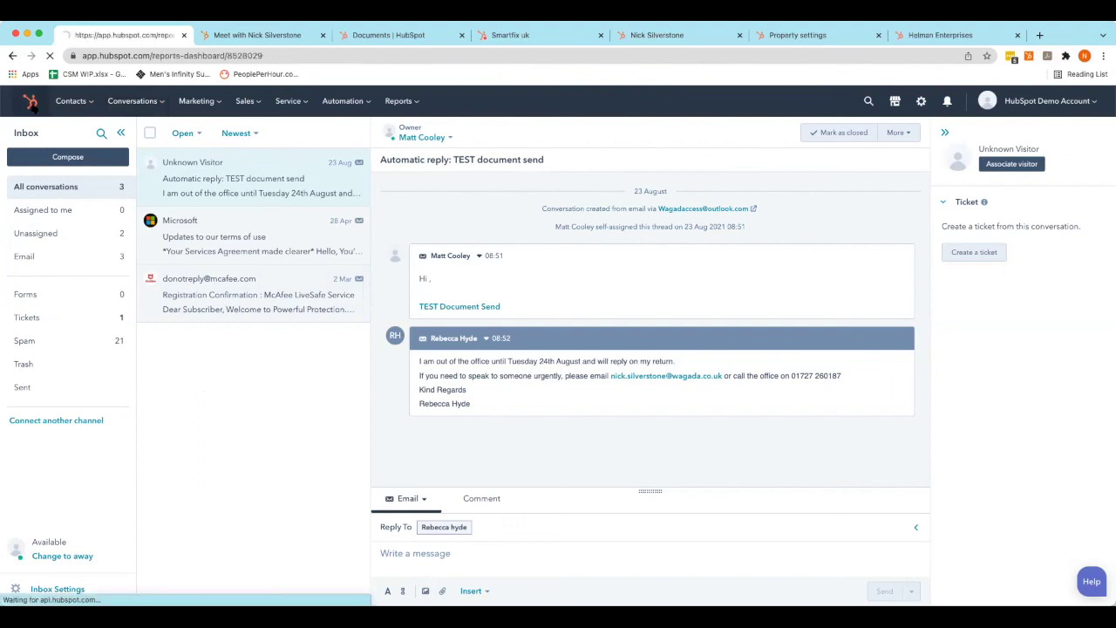